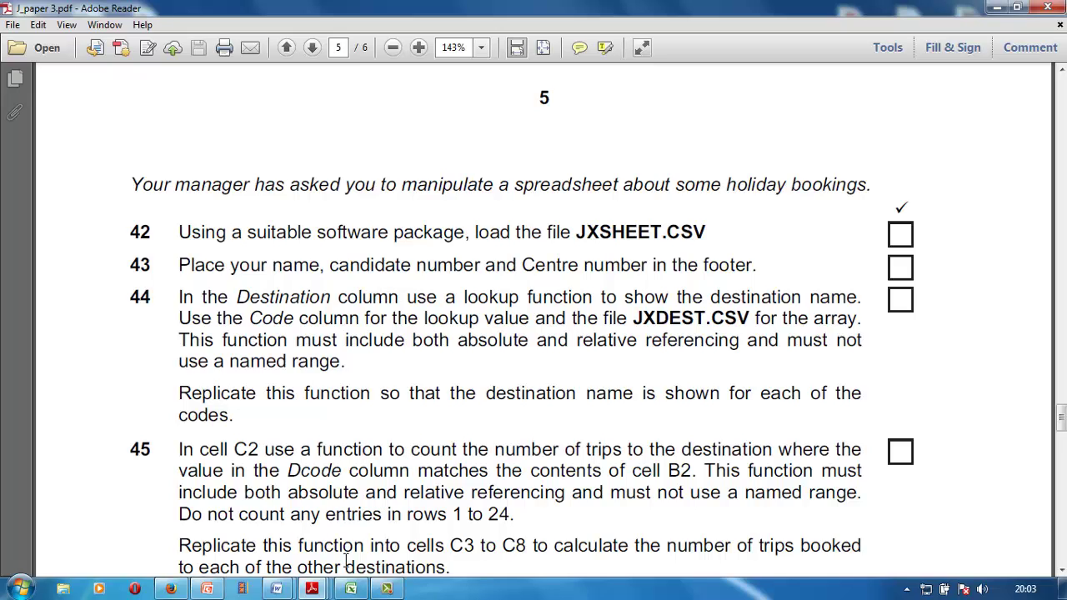
# Step: Create a new blank workbook, Book2, from the J1431income Excel window
pyautogui.click(353, 589)
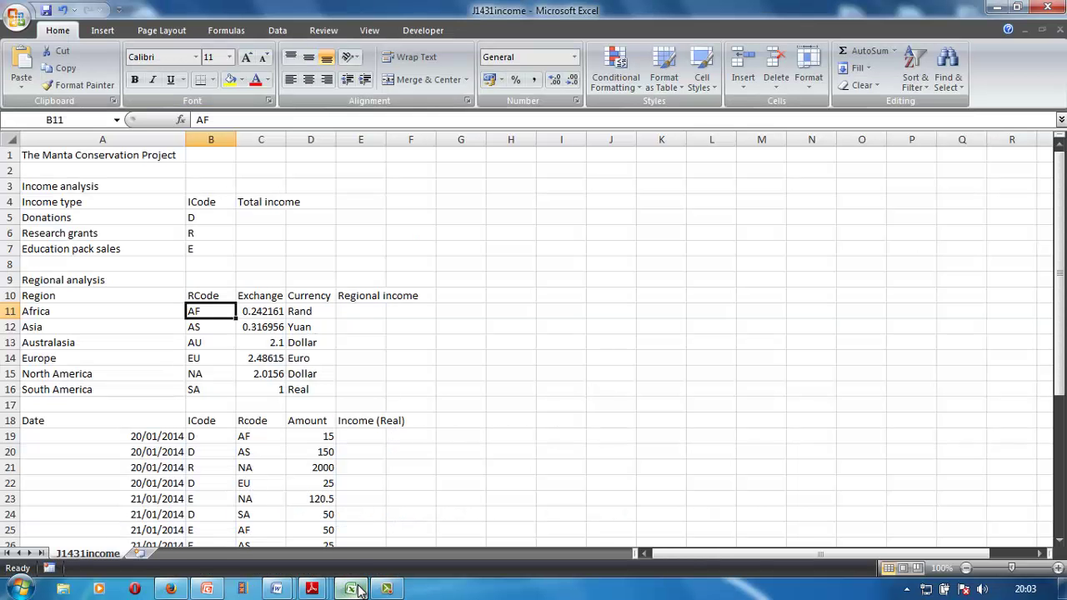
pyautogui.click(16, 16)
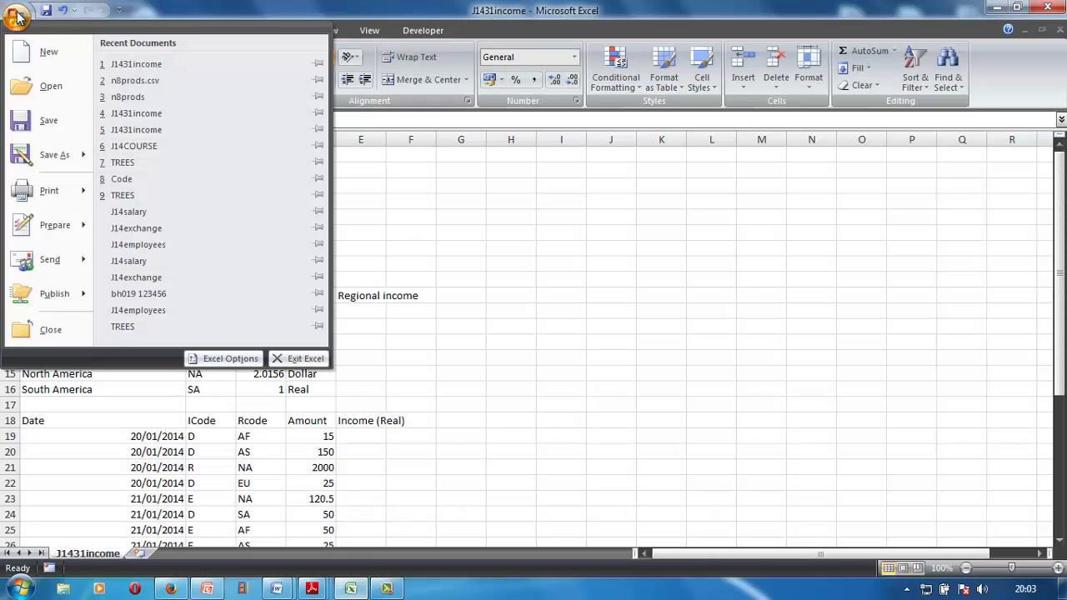
pyautogui.click(35, 57)
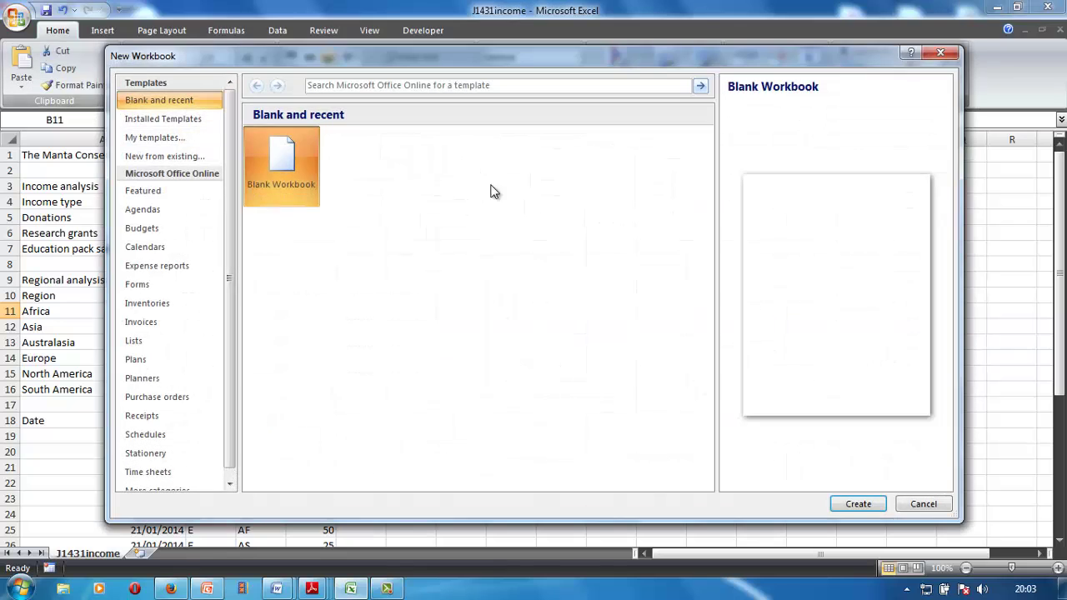
pyautogui.doubleClick(287, 167)
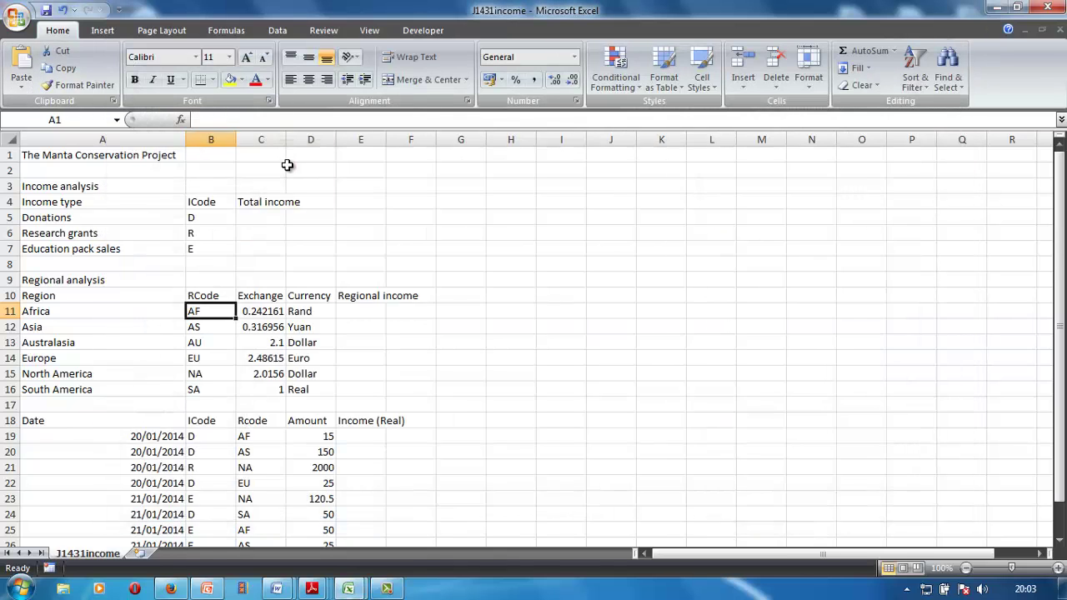
pyautogui.click(278, 31)
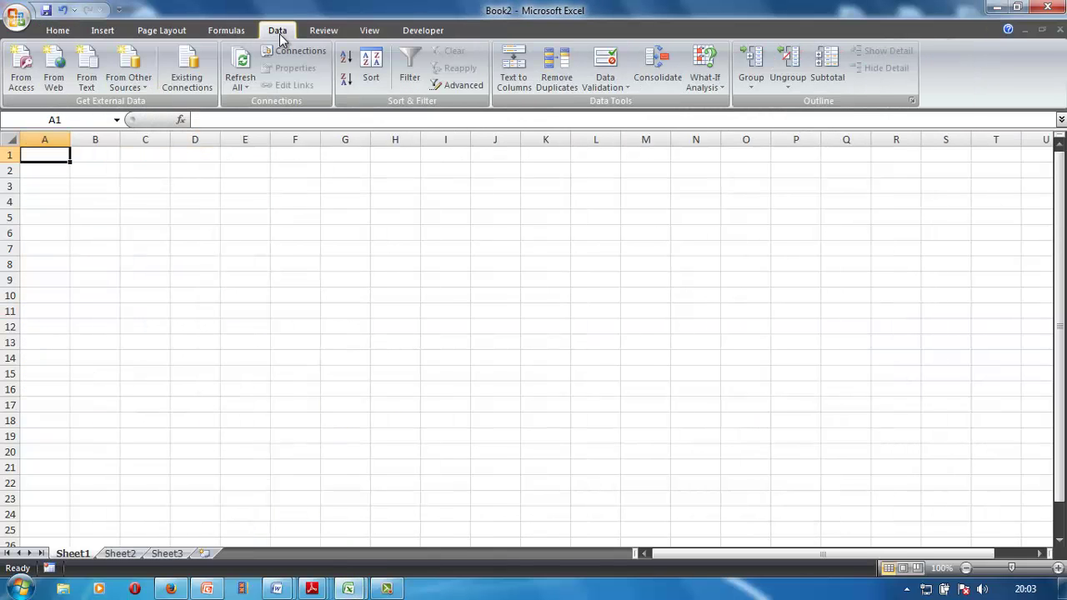
# Step: Start a text import and browse to Desktop > New folder > 0417 Paper 03 June 10
pyautogui.click(90, 80)
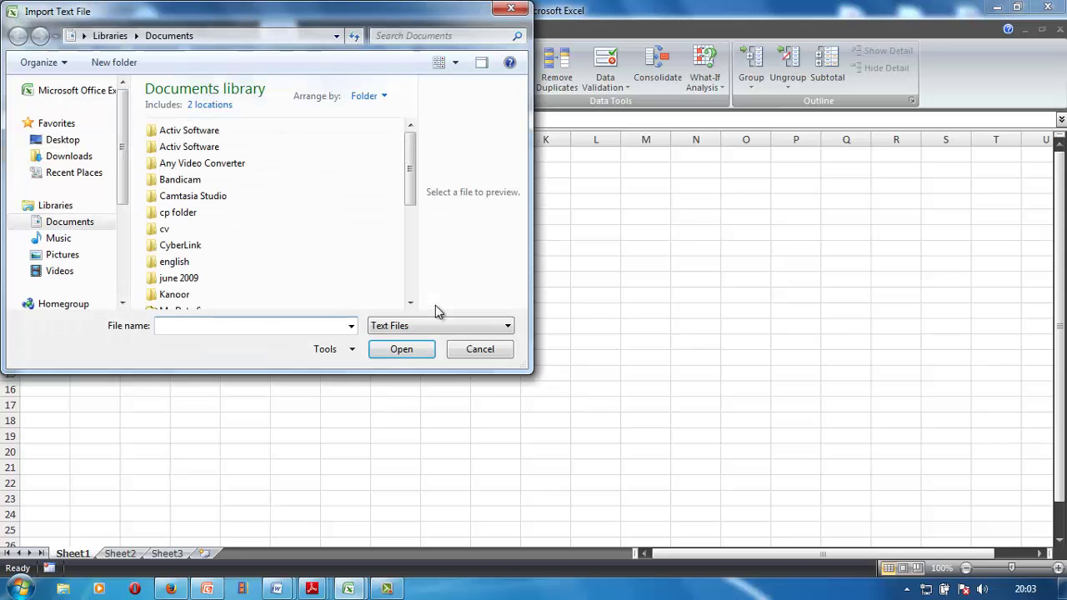
pyautogui.click(82, 147)
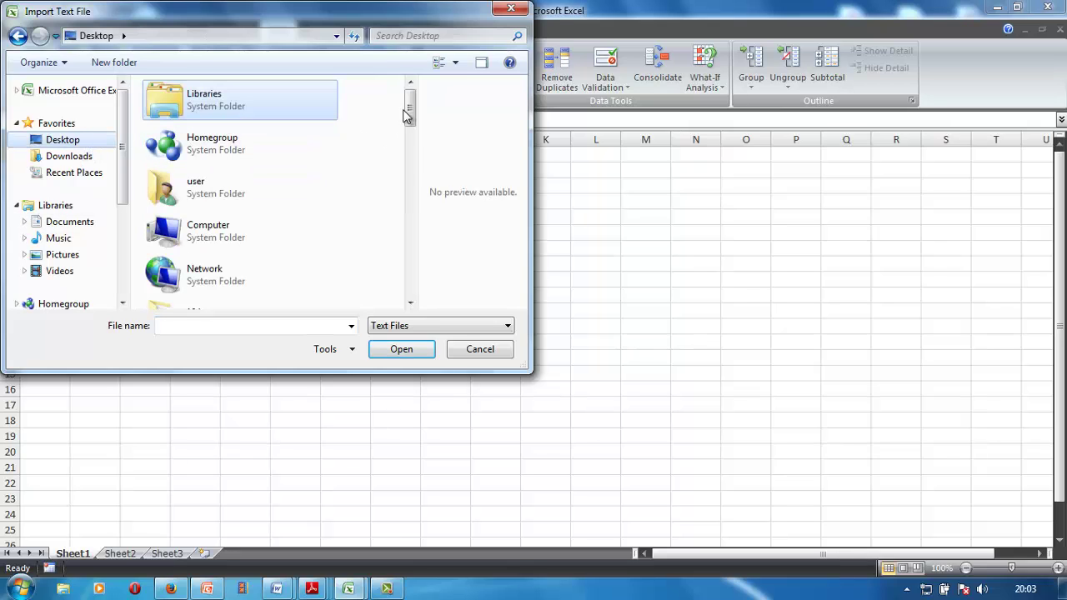
pyautogui.moveTo(410, 105); pyautogui.dragTo(408, 235)
pyautogui.click(233, 249)
pyautogui.doubleClick(231, 248)
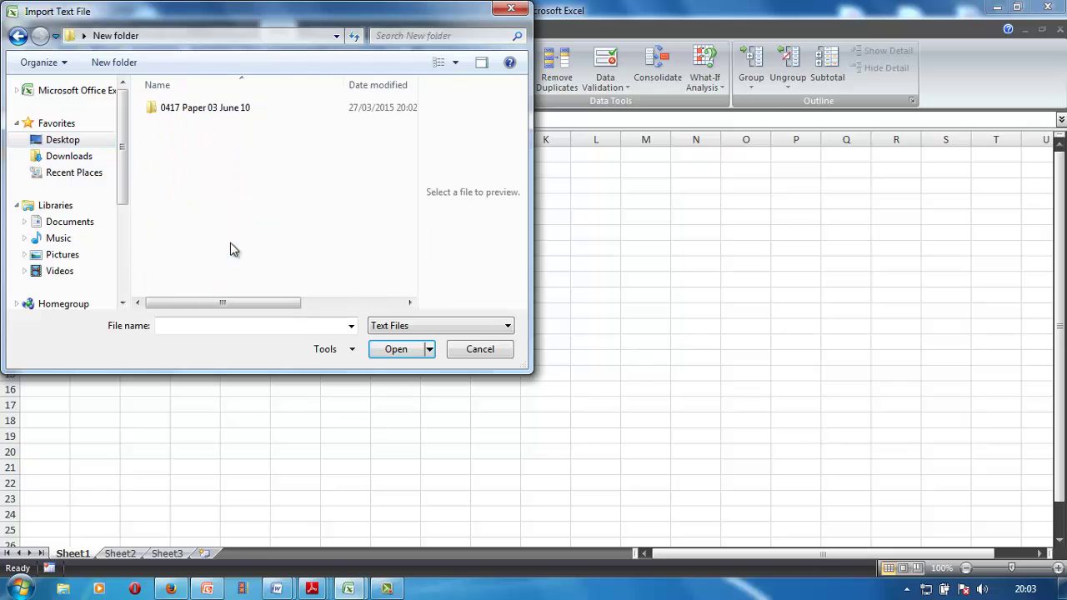
pyautogui.doubleClick(228, 108)
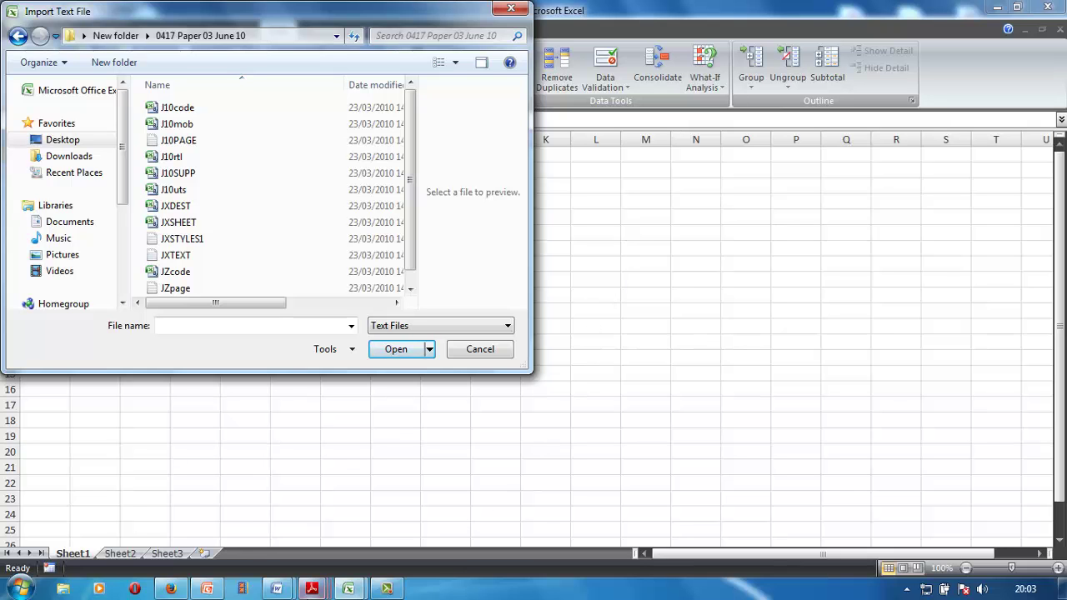
# Step: Shrink the exam paper PDF window, then select JXSHEET and import it
pyautogui.moveTo(311, 588)
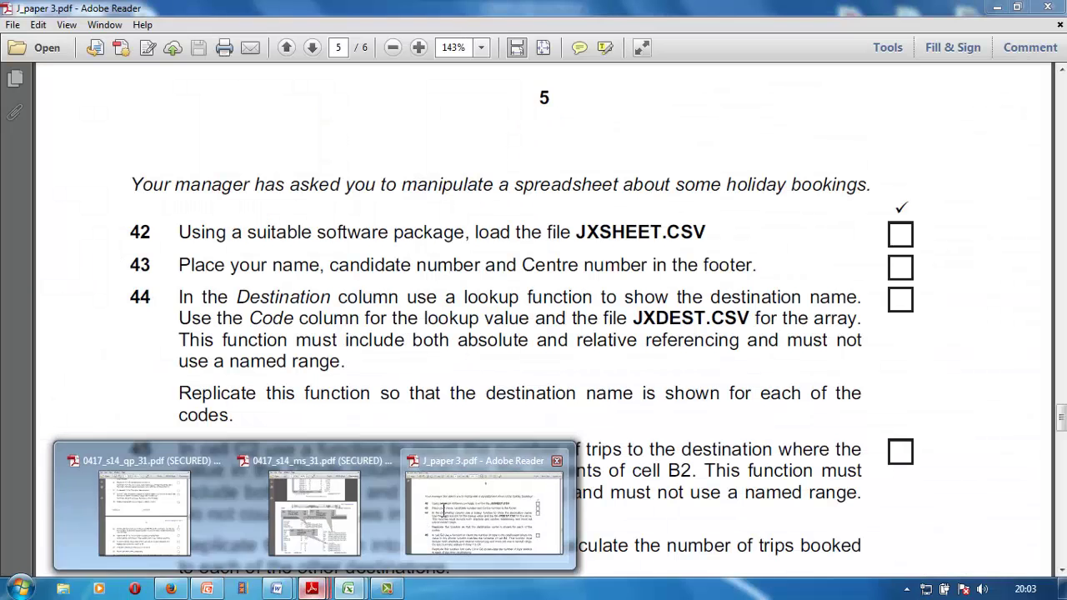
pyautogui.click(431, 522)
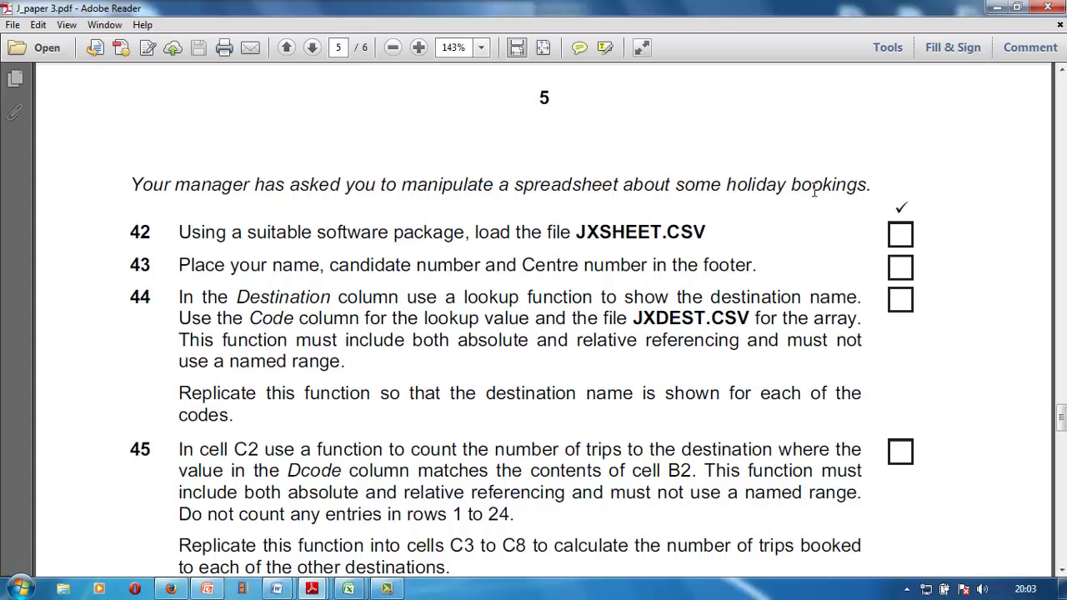
pyautogui.click(1019, 8)
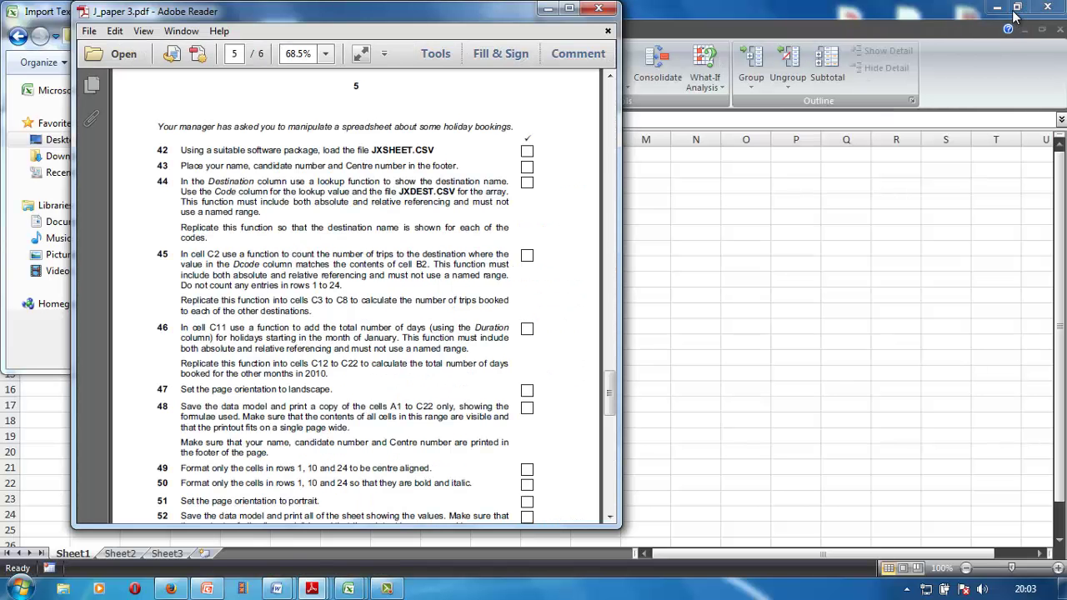
pyautogui.click(1017, 10)
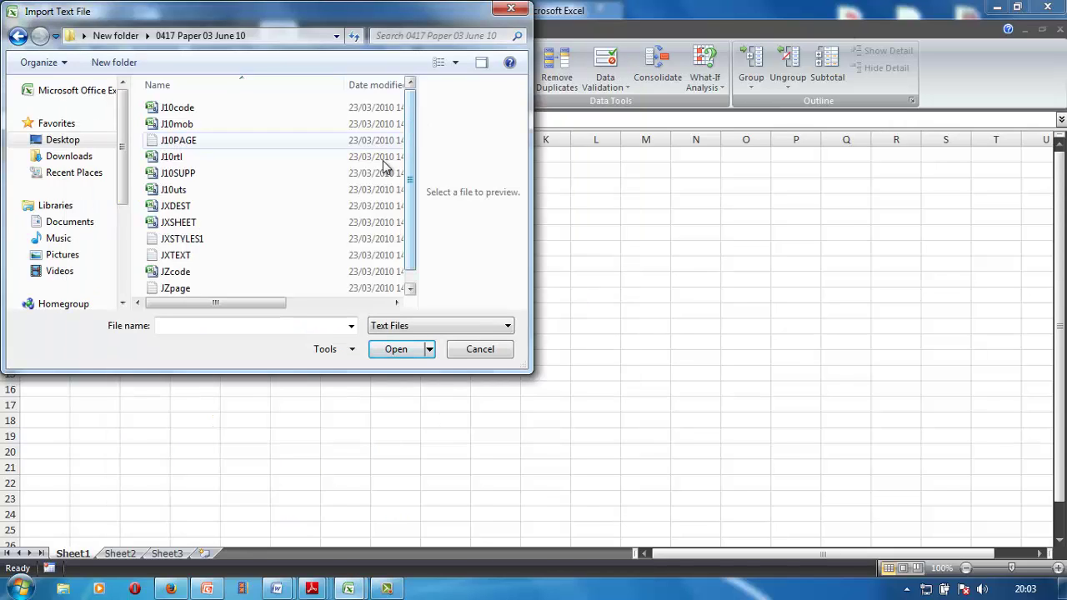
pyautogui.click(202, 223)
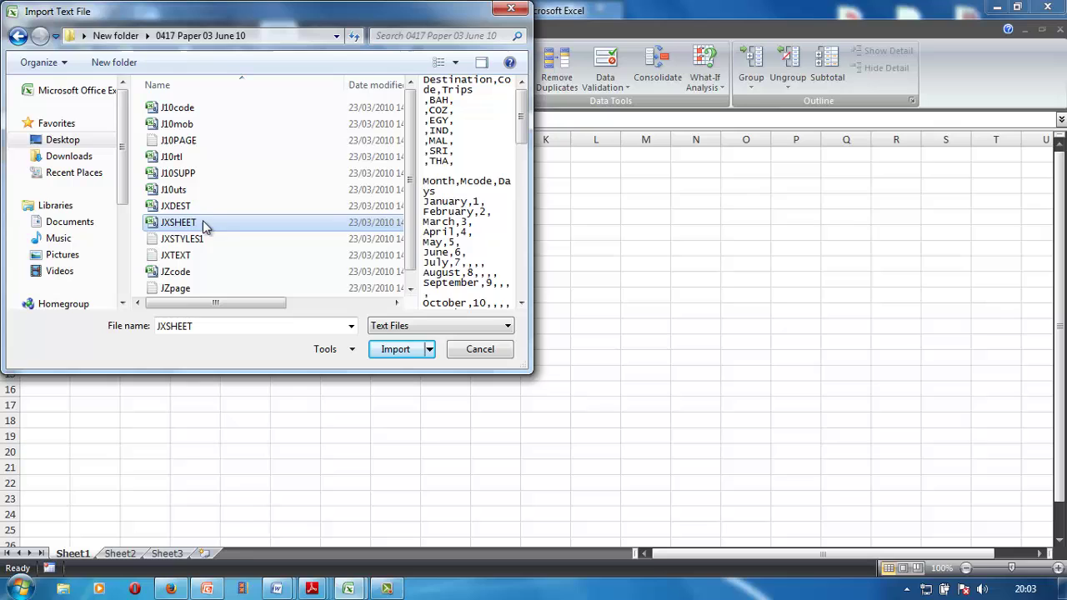
pyautogui.click(388, 353)
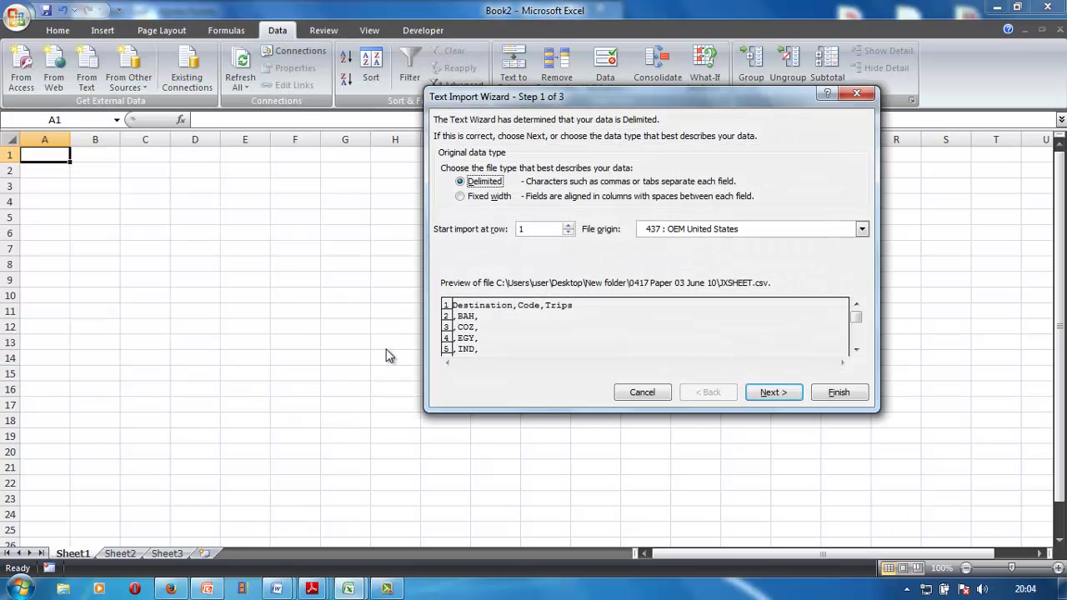
# Step: Import JXSHEET as comma-delimited data into Sheet1 starting at cell A1
pyautogui.click(766, 392)
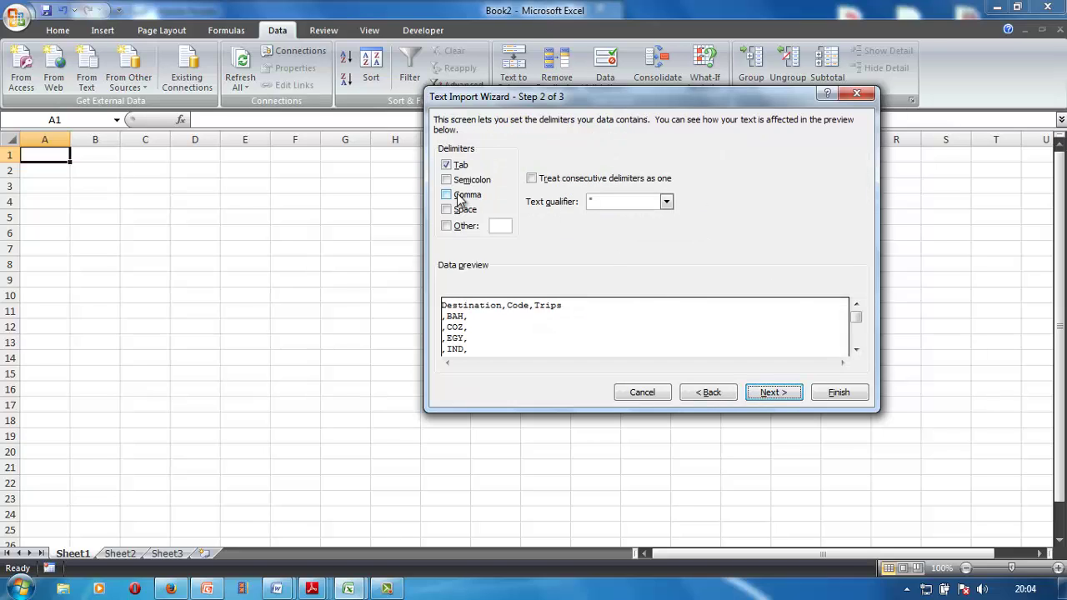
pyautogui.click(461, 195)
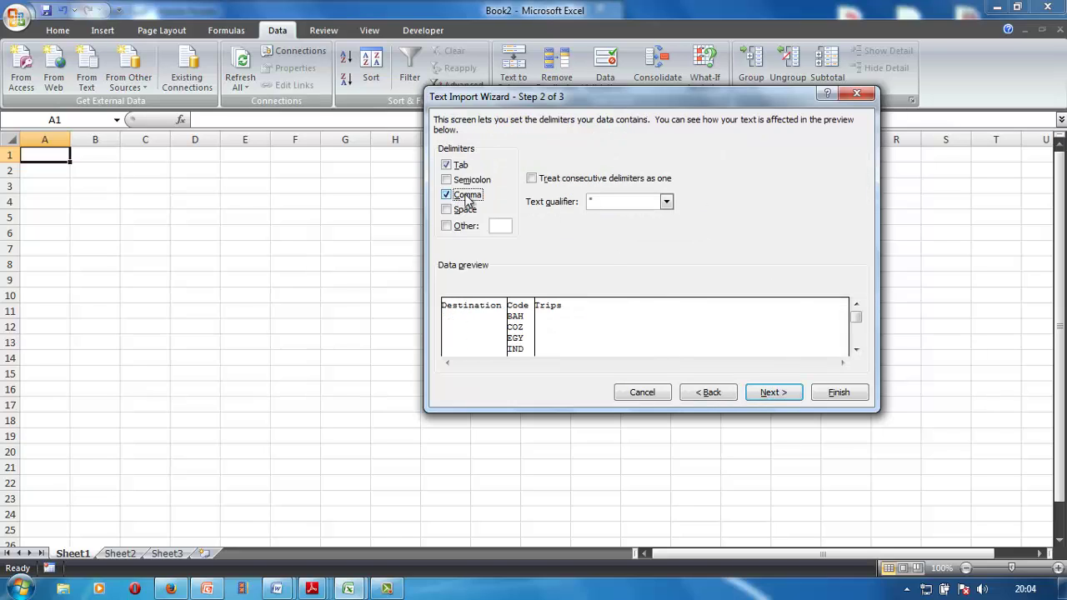
pyautogui.click(767, 395)
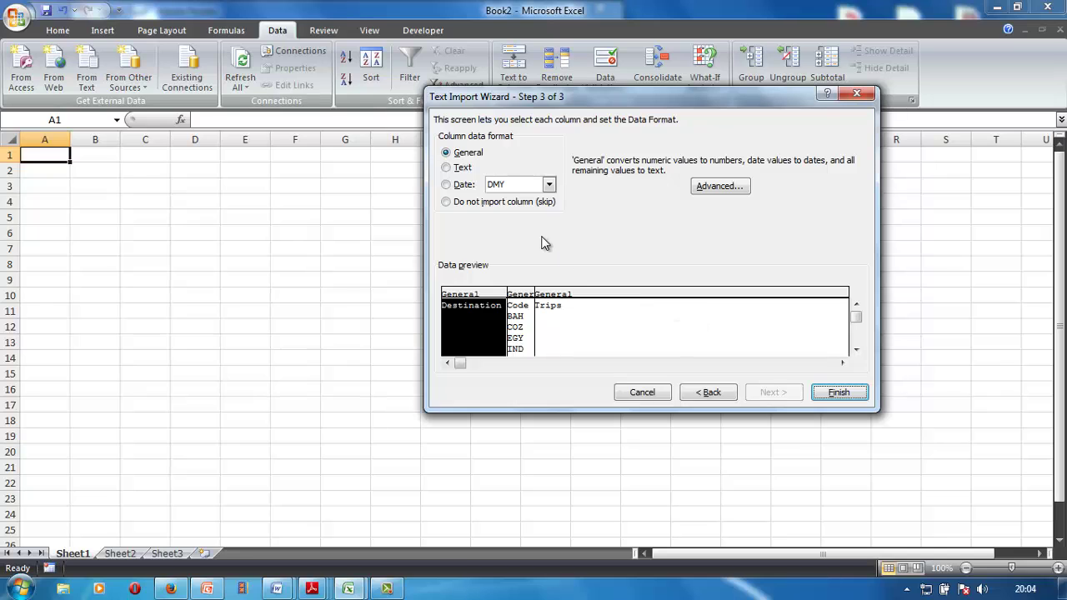
pyautogui.click(836, 393)
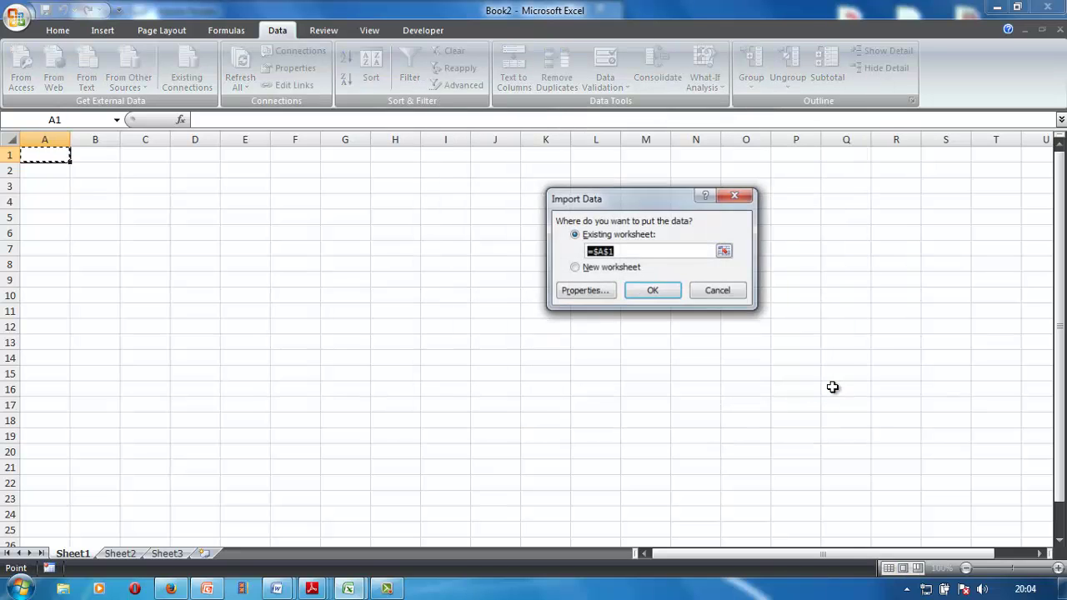
pyautogui.click(655, 293)
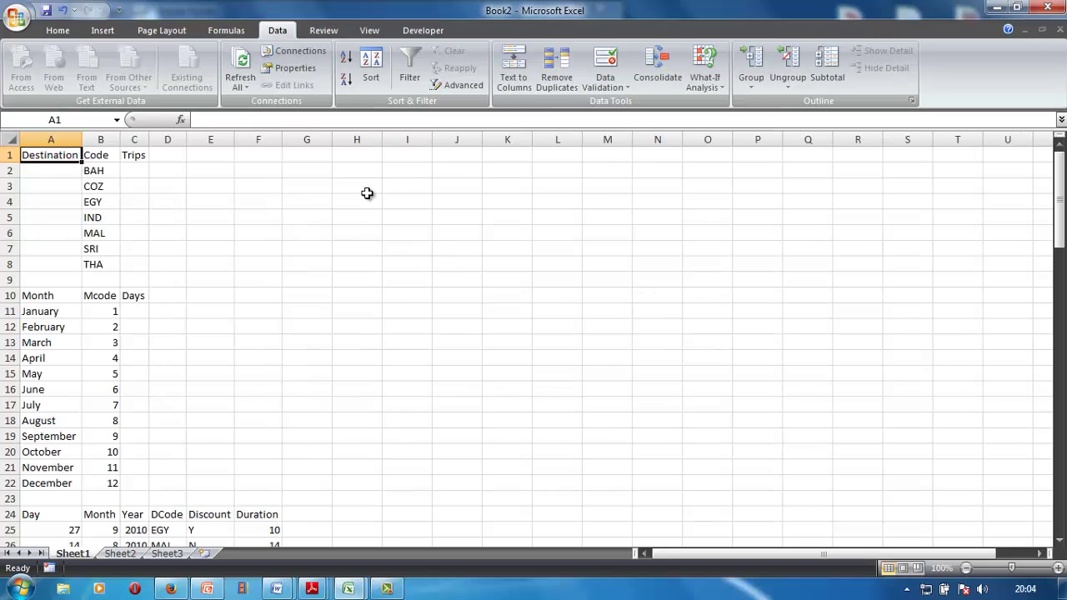
# Step: Restore Excel, move Adobe Reader to the right, and place and enlarge Excel on the left
pyautogui.click(1017, 8)
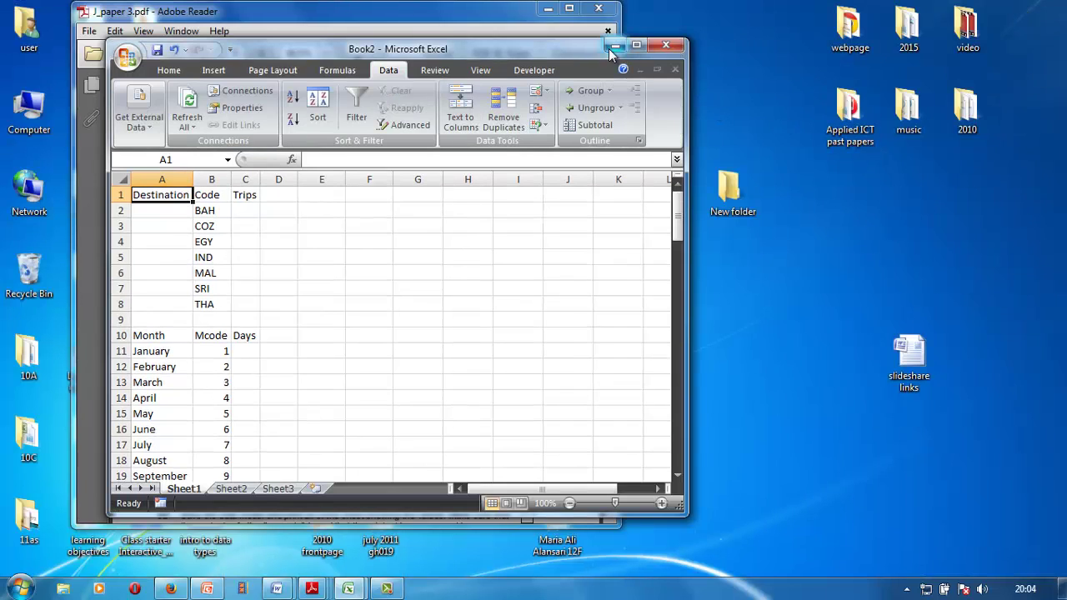
pyautogui.moveTo(502, 17); pyautogui.dragTo(978, 17)
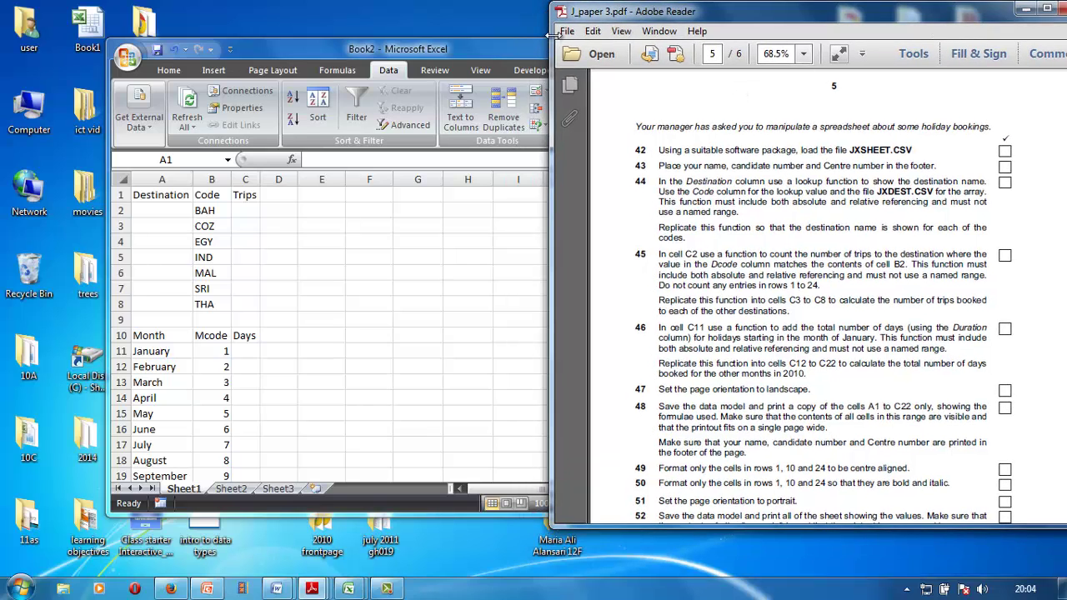
pyautogui.moveTo(506, 45); pyautogui.dragTo(402, 16)
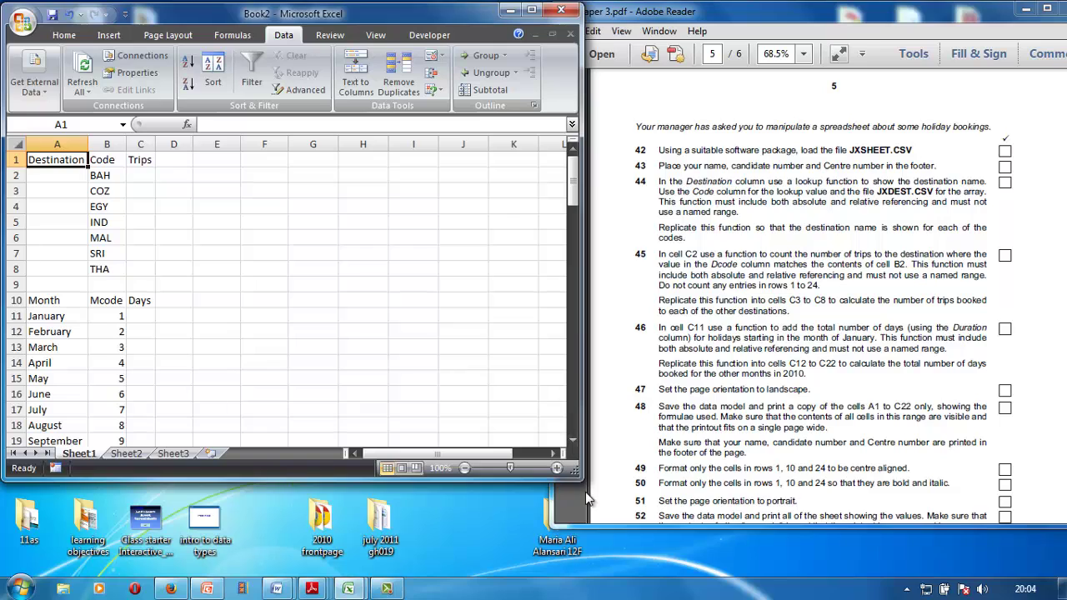
pyautogui.moveTo(575, 472); pyautogui.dragTo(605, 572)
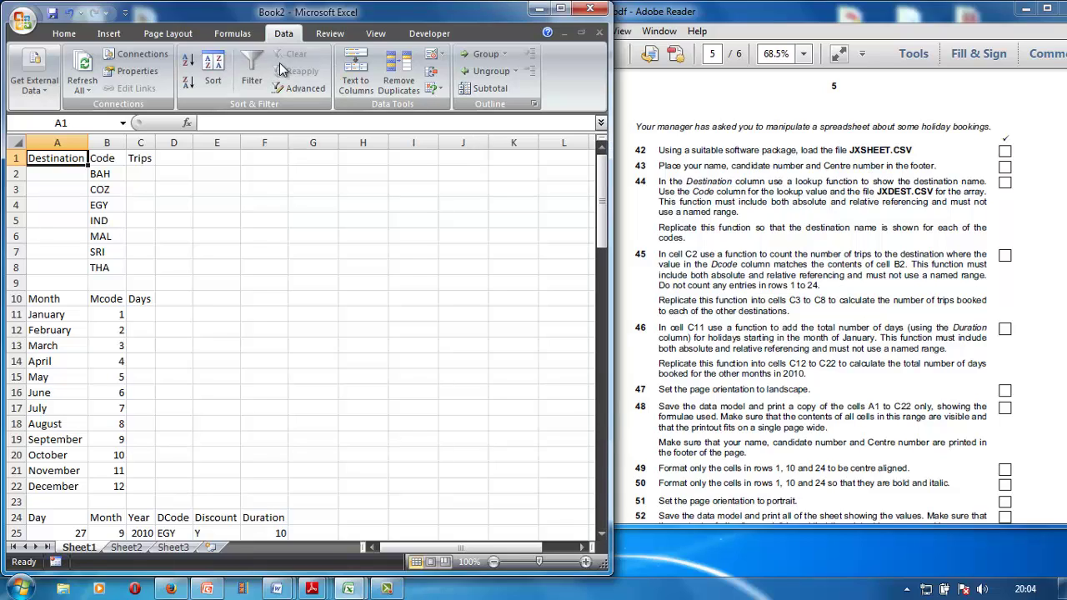
# Step: Fill the centre footer section with a candidate code and the right section with the candidate number
pyautogui.click(109, 33)
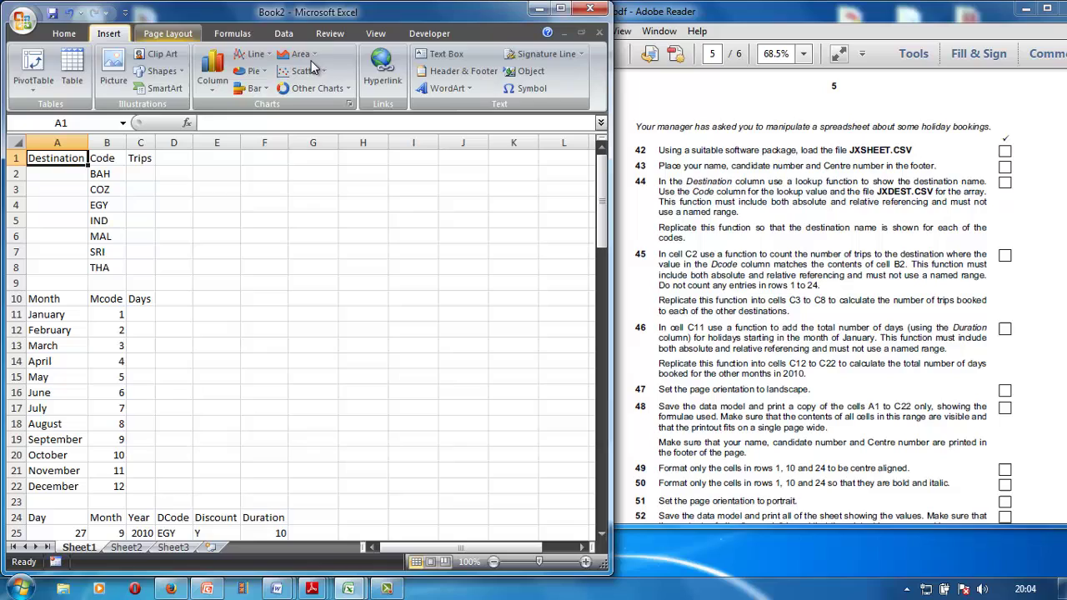
pyautogui.click(449, 77)
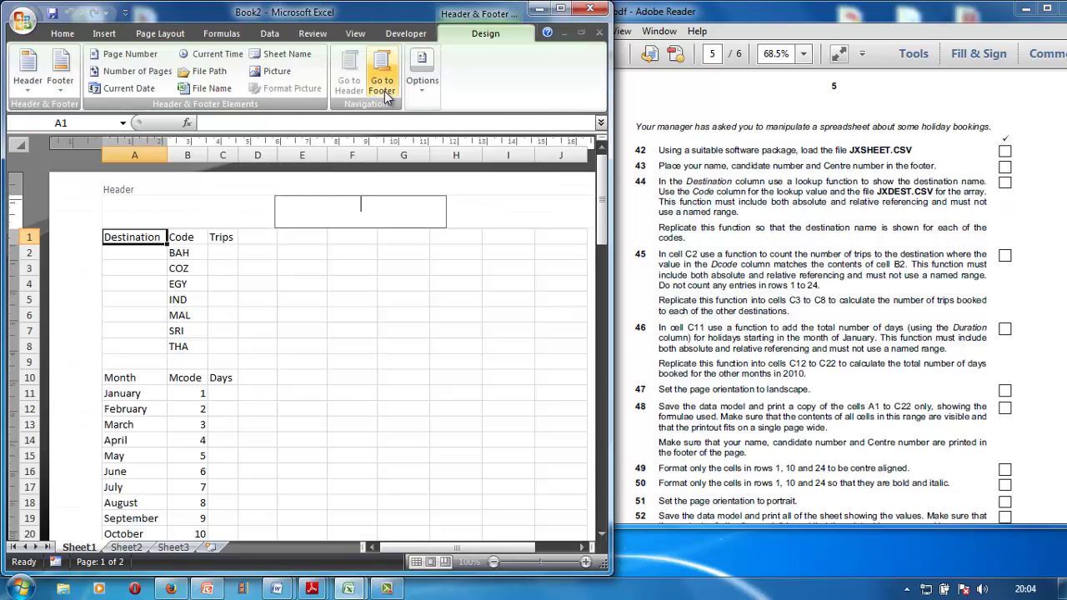
pyautogui.click(384, 89)
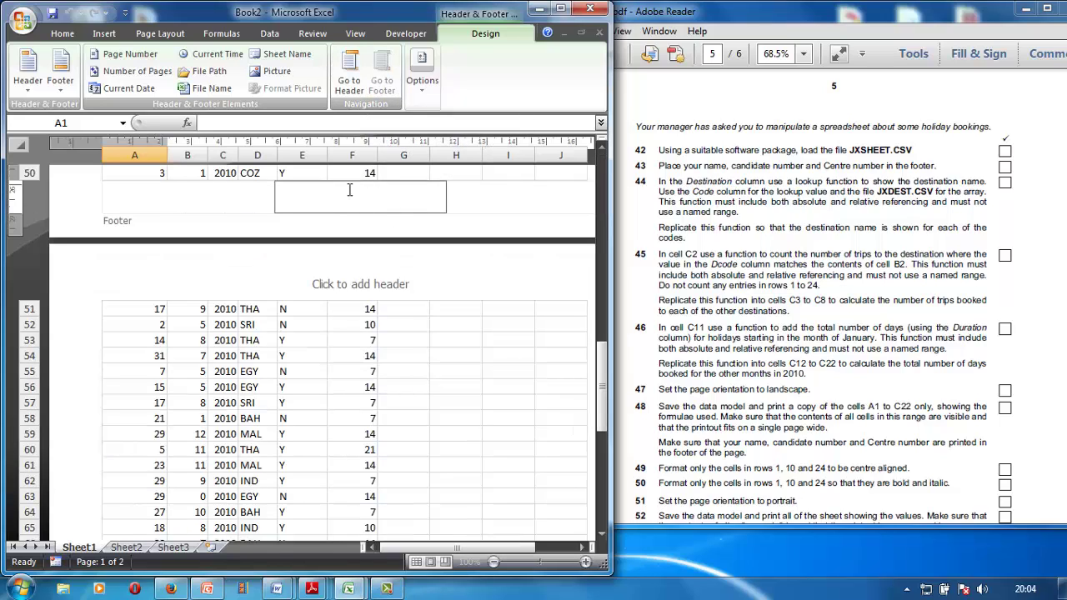
pyautogui.click(187, 202)
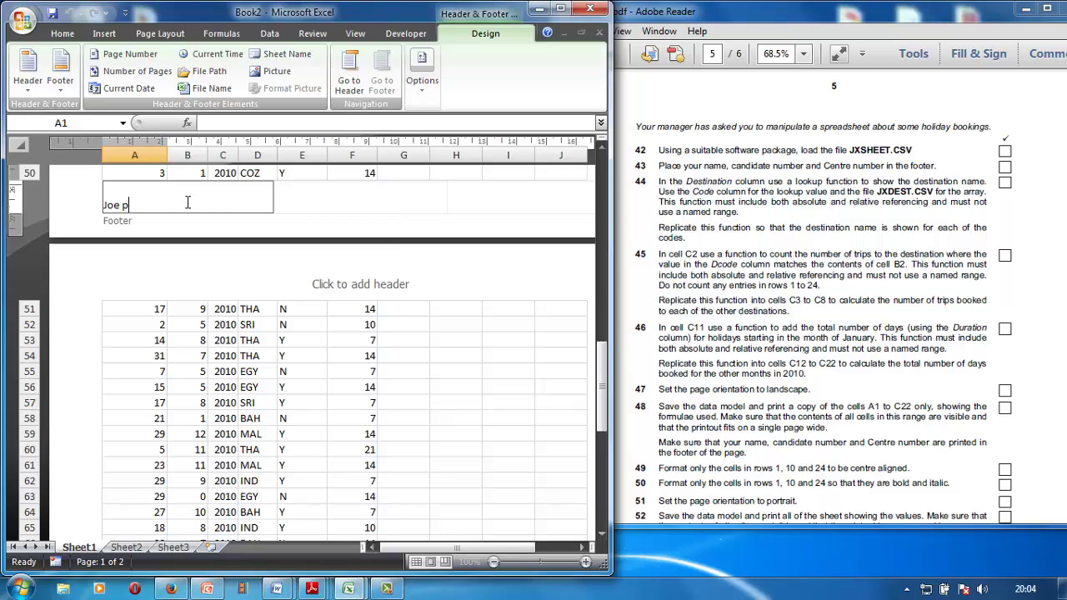
pyautogui.click(319, 200)
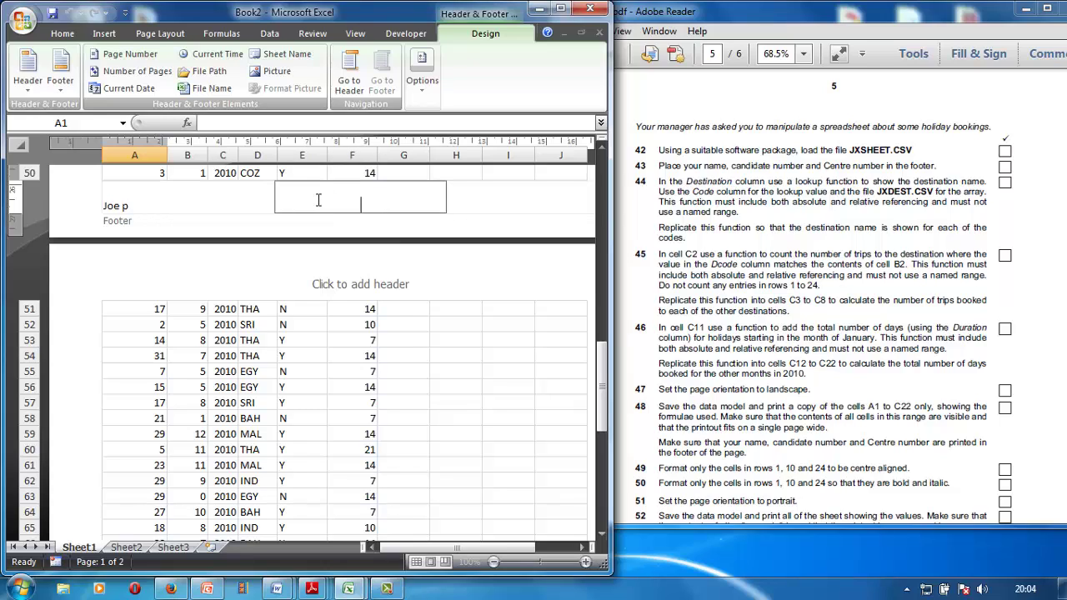
pyautogui.write('bh019')
pyautogui.click(502, 199)
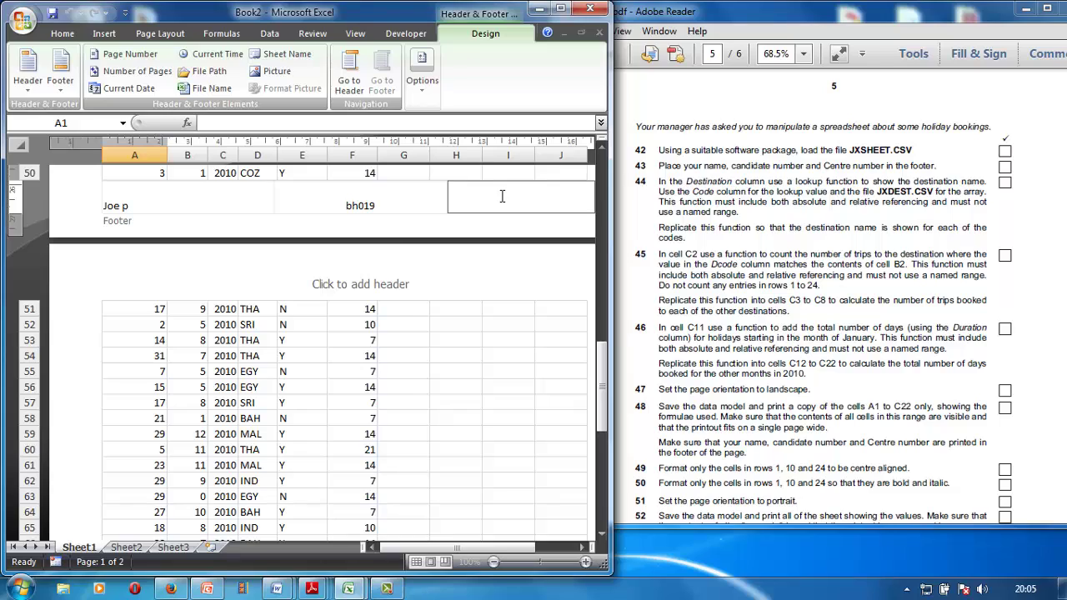
pyautogui.write('123456')
pyautogui.click(70, 36)
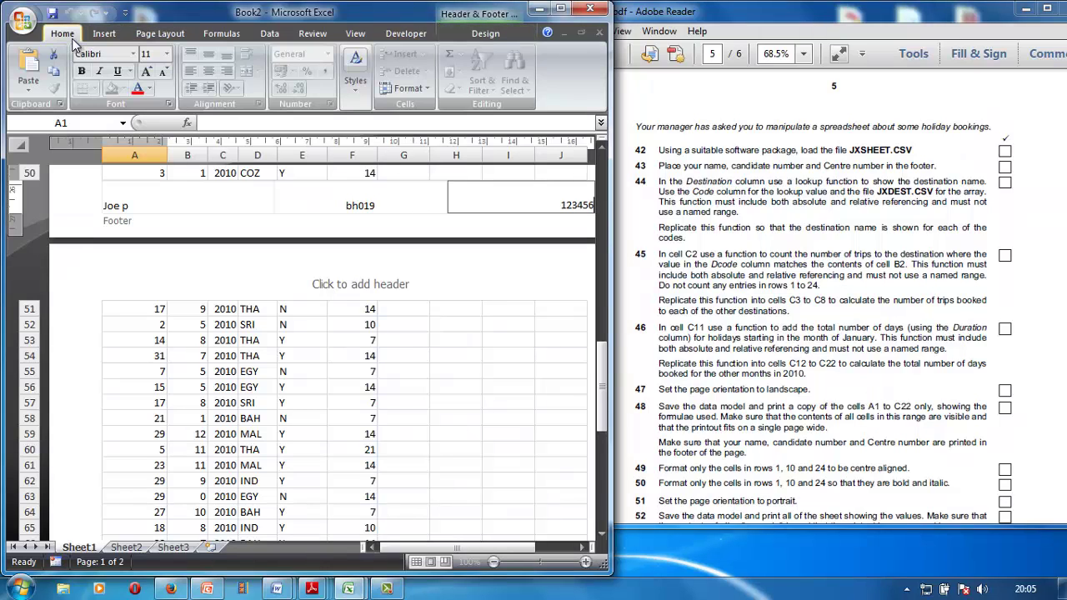
# Step: Switch the sheet to Normal view, scroll back up and select cell A2
pyautogui.click(354, 38)
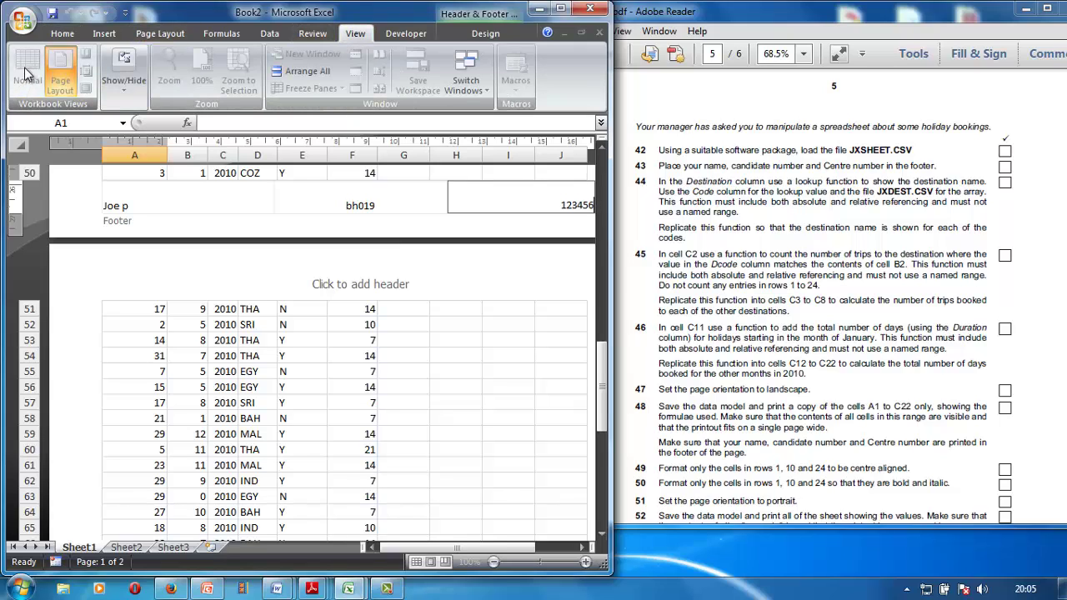
pyautogui.click(250, 412)
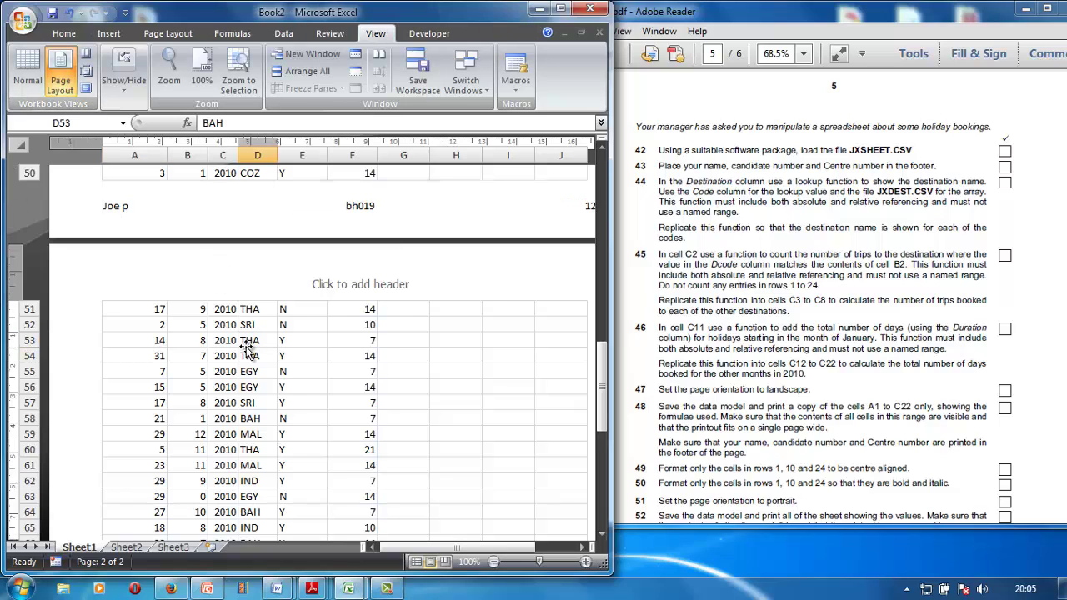
pyautogui.hotkey('ctrl', 'Down')
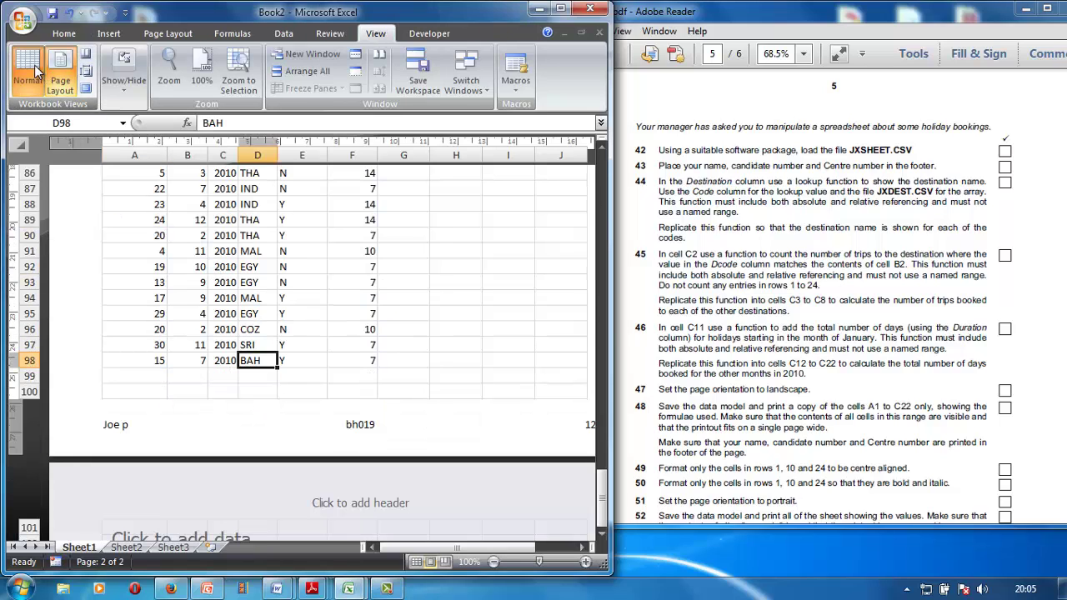
pyautogui.click(34, 71)
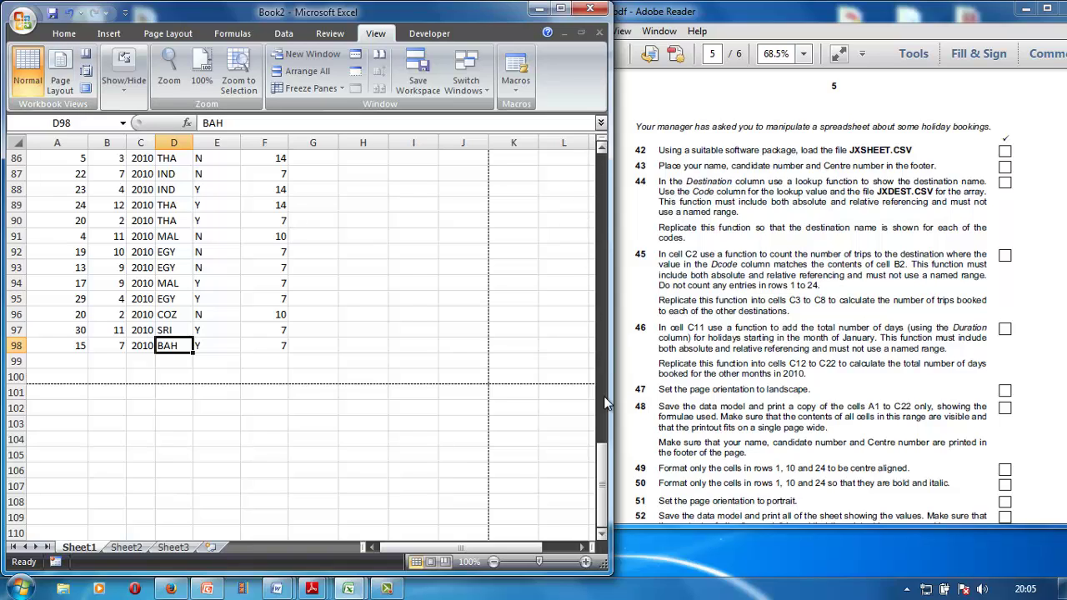
pyautogui.moveTo(604, 473); pyautogui.dragTo(604, 240)
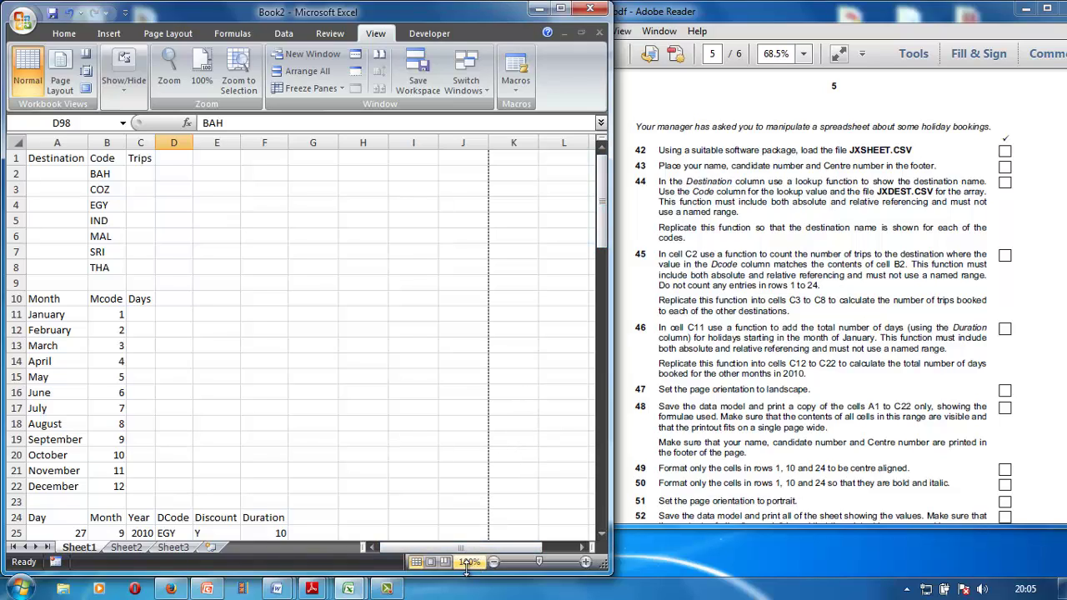
pyautogui.click(55, 173)
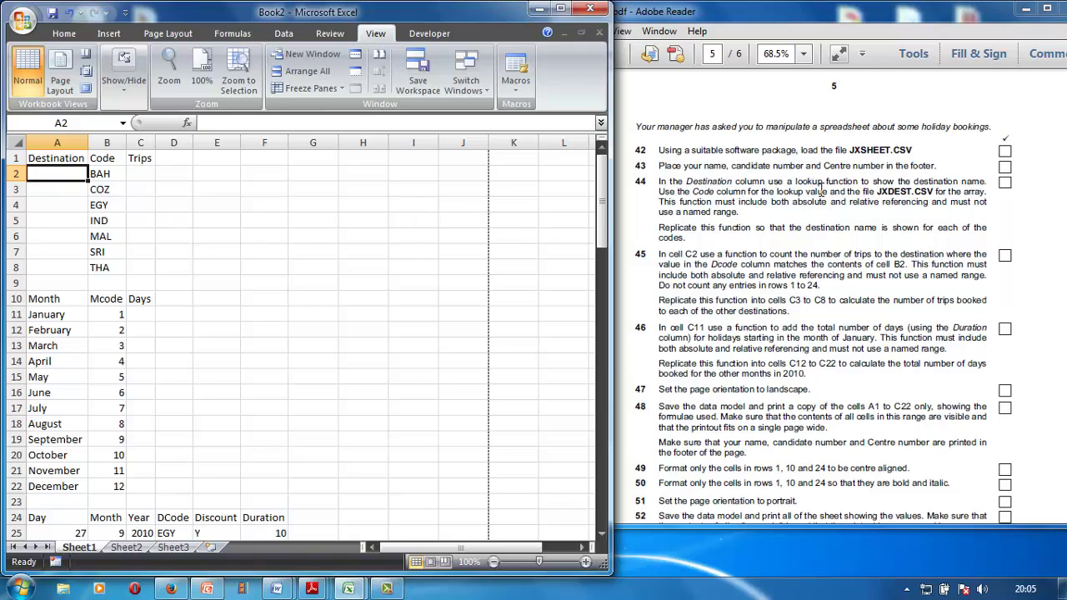
# Step: Check task 44's lookup value wording in the exam paper, then return to the sheet tabs
pyautogui.click(828, 191)
pyautogui.moveTo(828, 191); pyautogui.dragTo(777, 191)
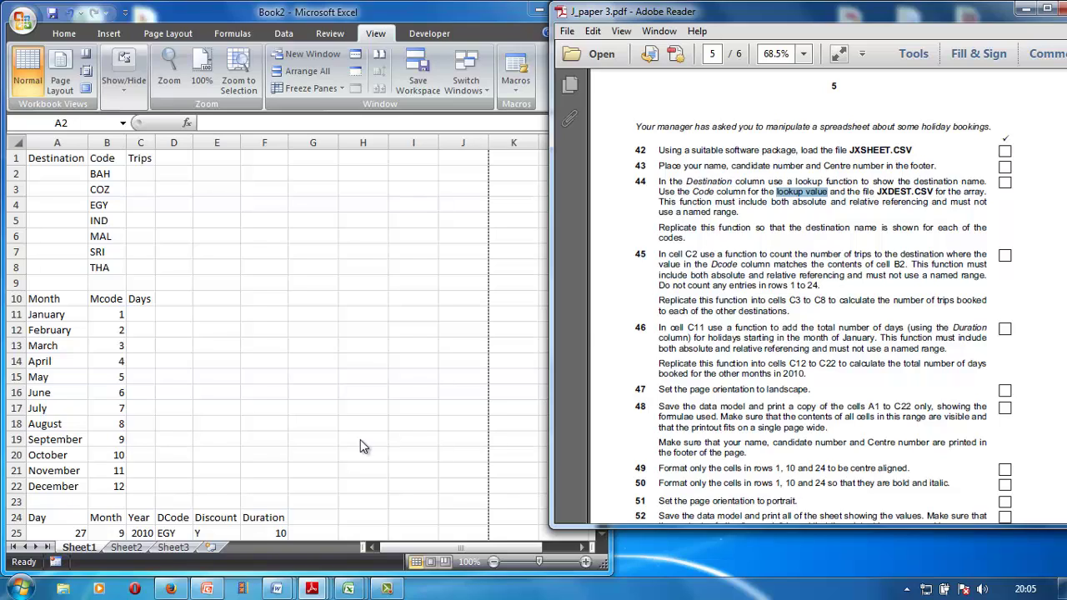
pyautogui.click(90, 549)
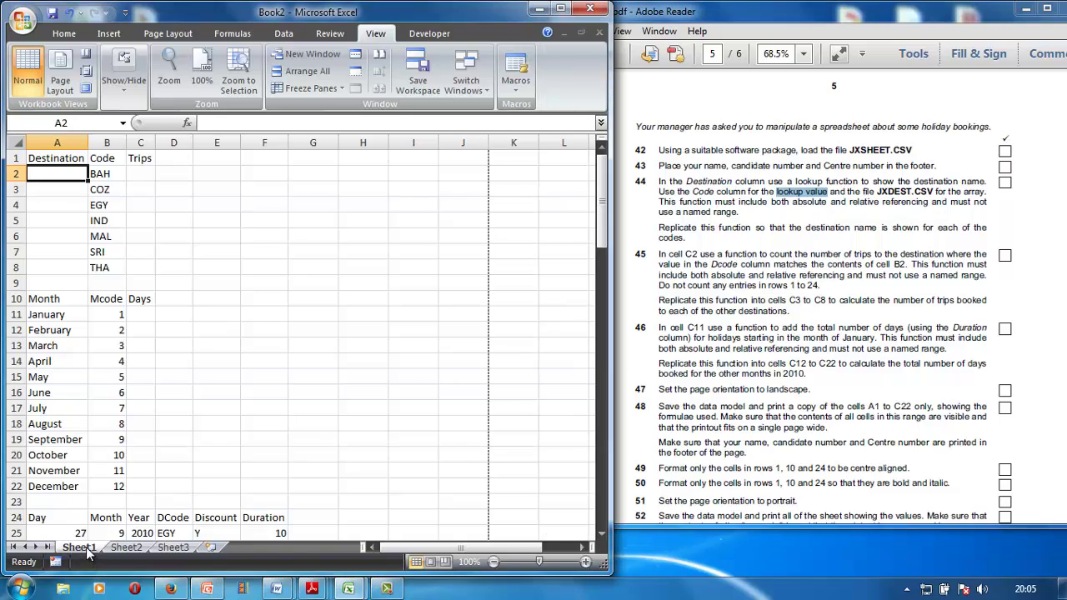
pyautogui.rightClick(85, 547)
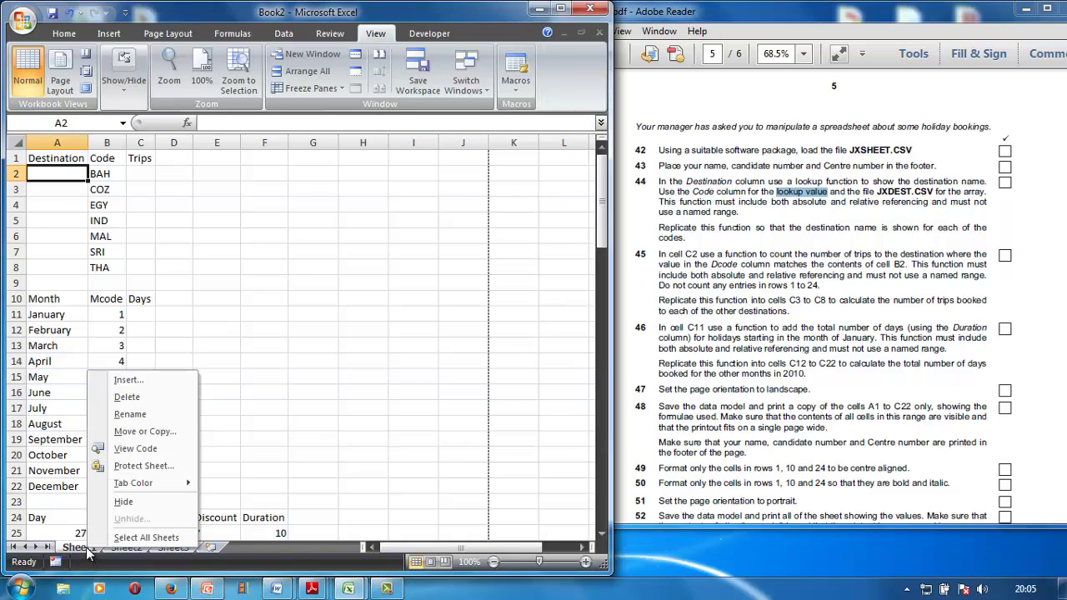
# Step: Rename Sheet1 to jxsheet and Sheet2 to jxdest
pyautogui.click(127, 414)
pyautogui.write('j')
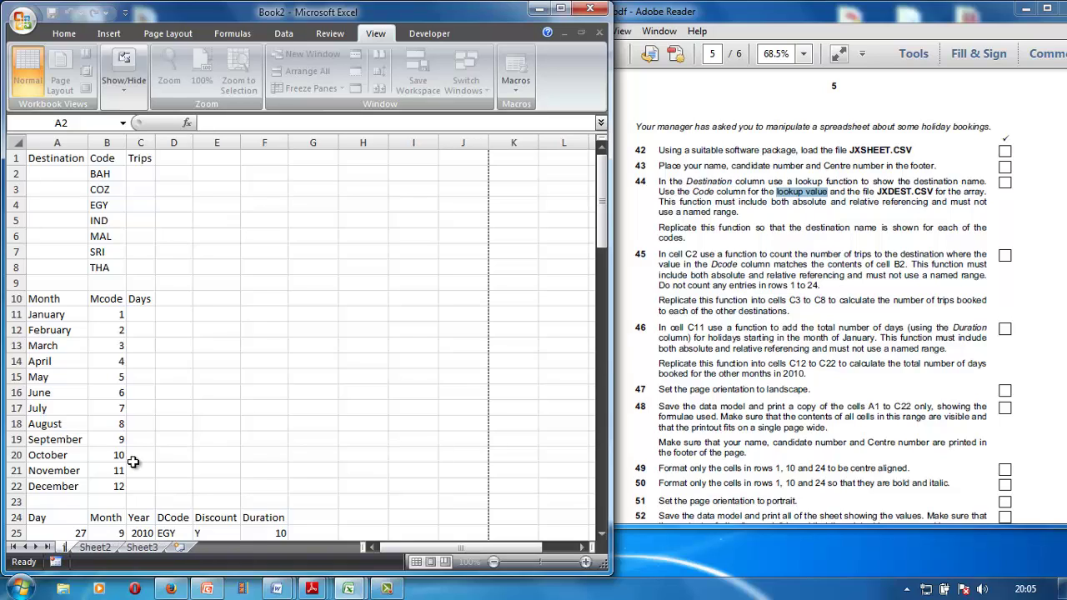
pyautogui.write('xsheet')
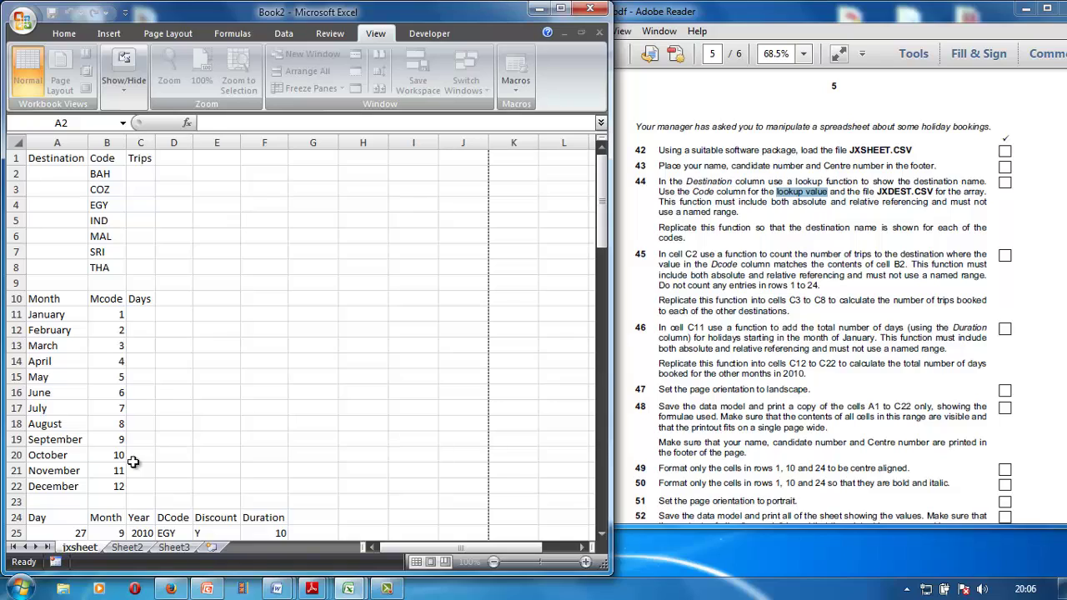
pyautogui.press('Return')
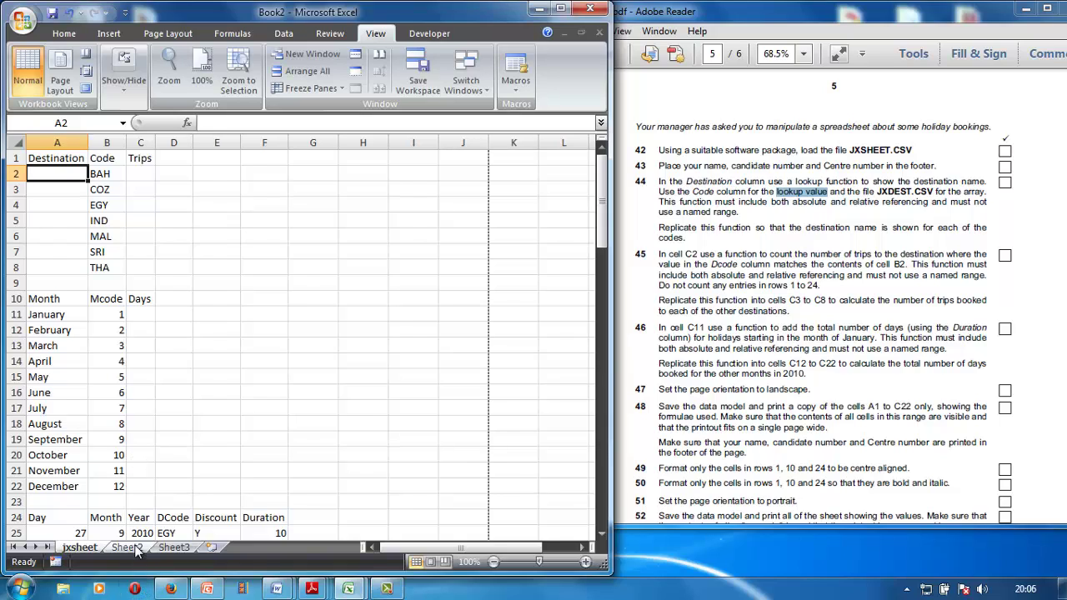
pyautogui.click(129, 547)
pyautogui.rightClick(137, 550)
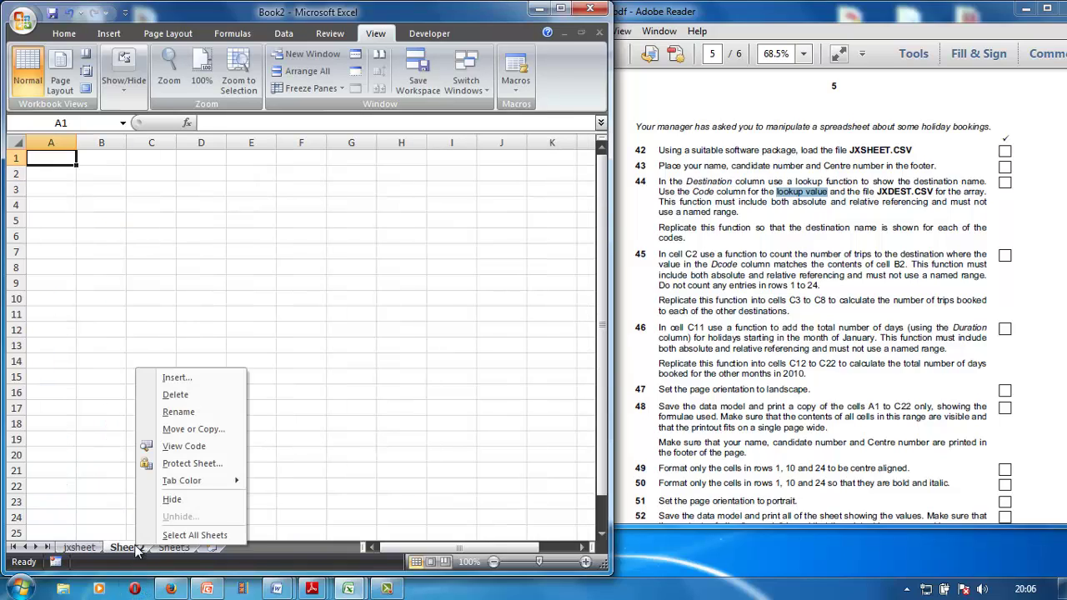
pyautogui.click(190, 413)
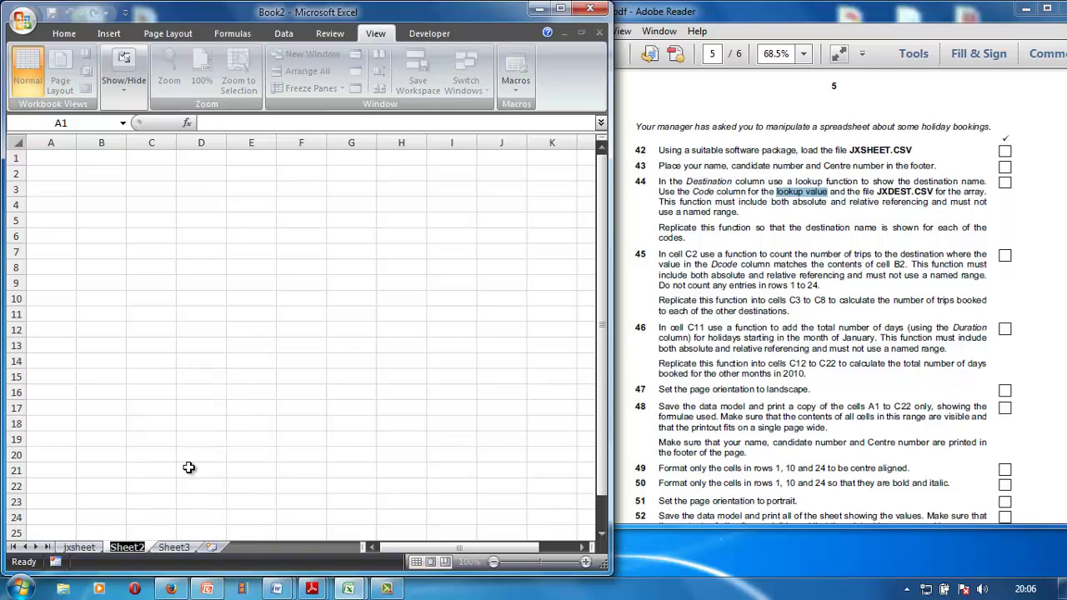
pyautogui.write('jxdest')
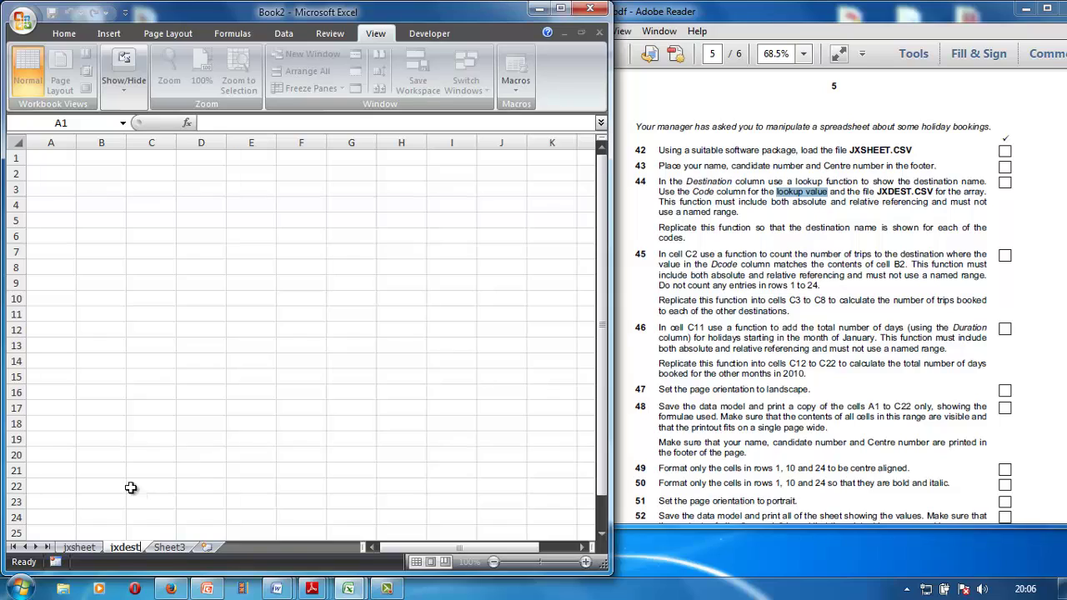
pyautogui.click(142, 457)
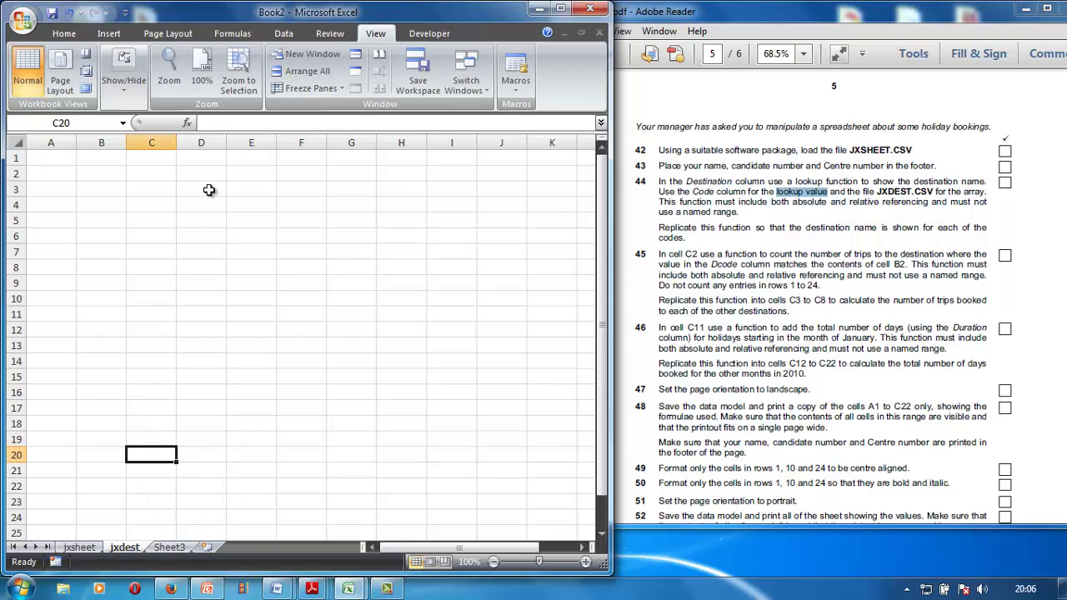
# Step: Start a text import of the JXDEST file via Get External Data > From Text
pyautogui.click(283, 34)
pyautogui.click(48, 93)
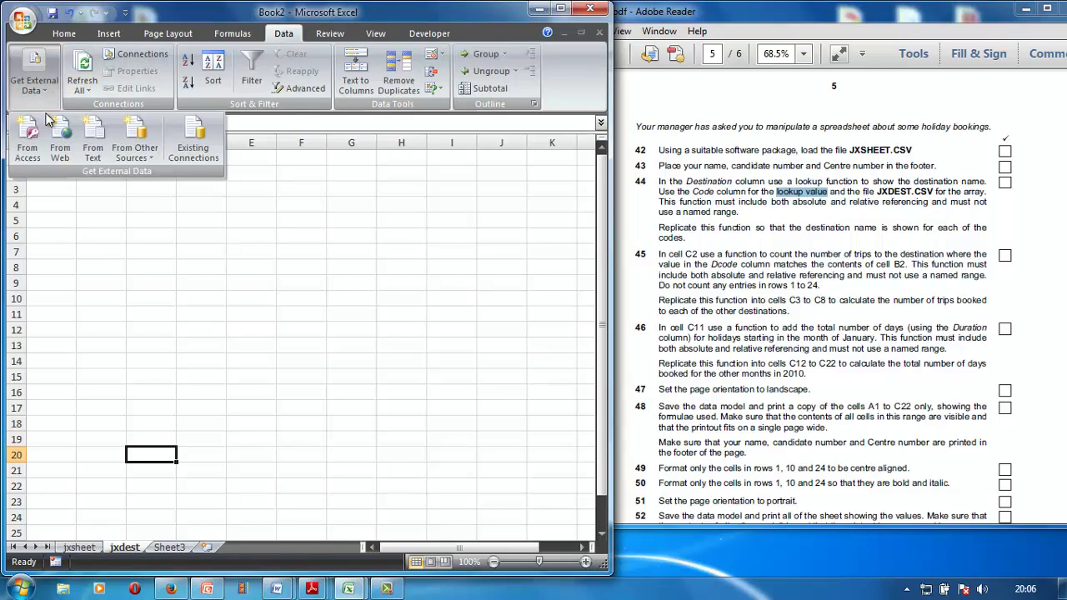
pyautogui.click(94, 149)
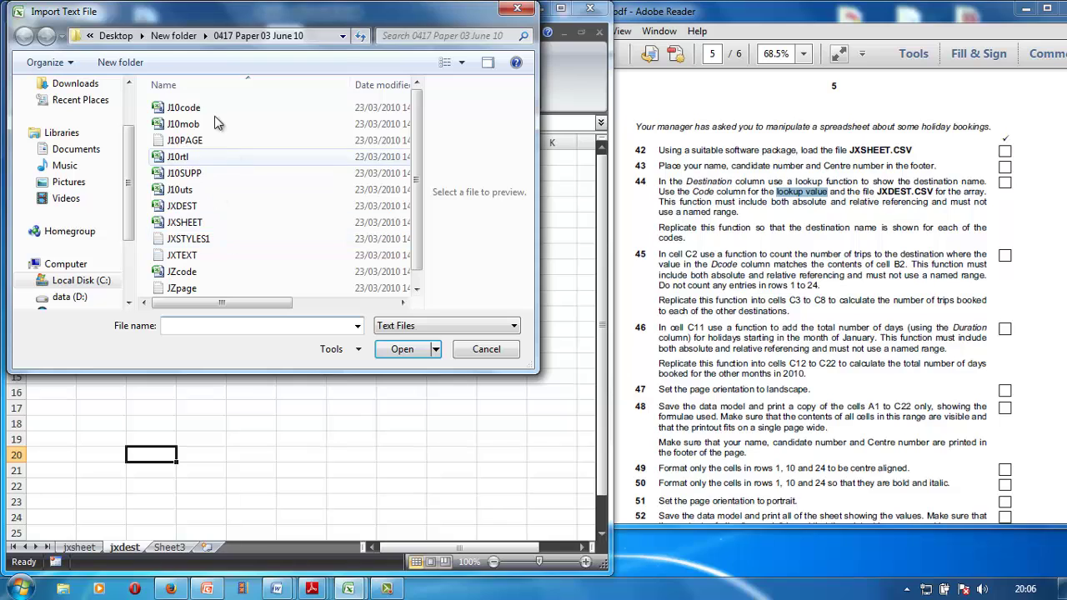
pyautogui.click(200, 206)
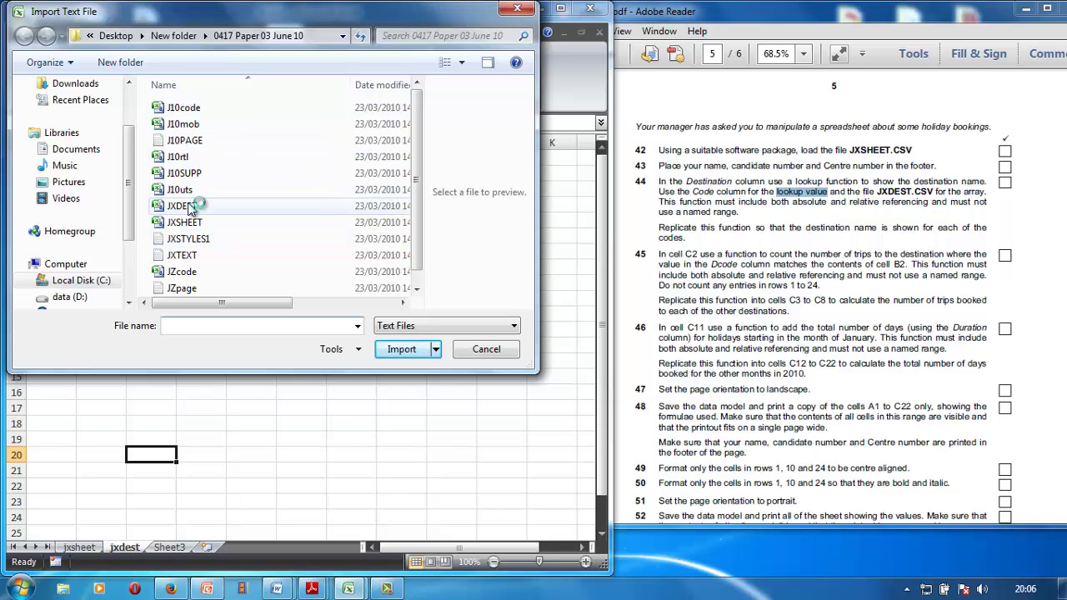
pyautogui.click(402, 348)
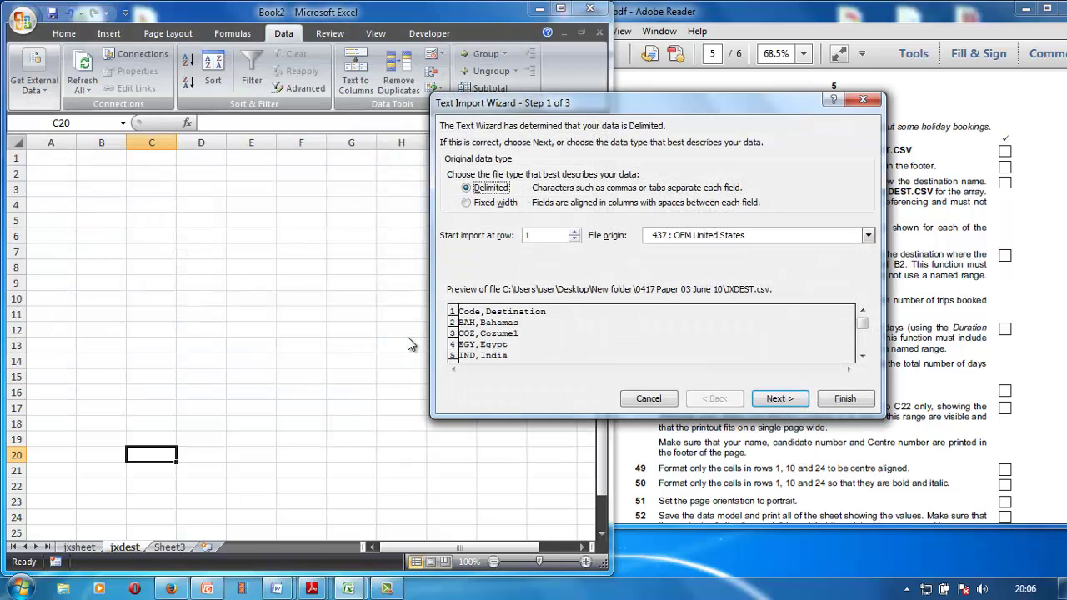
# Step: Import JXDEST as comma-delimited data at jxdest!$A$1, then return to jxsheet
pyautogui.click(768, 399)
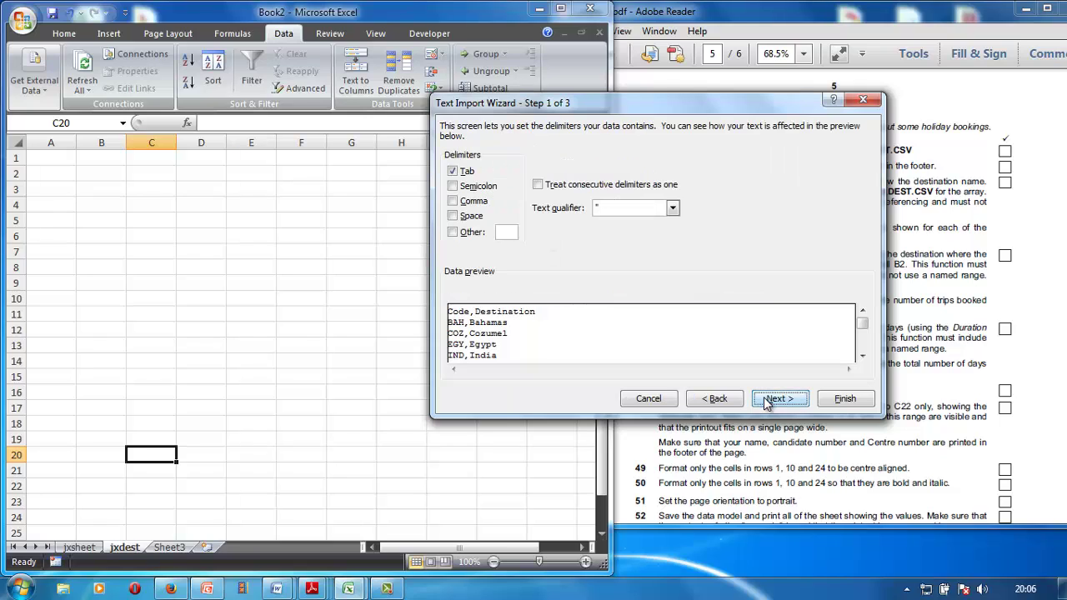
pyautogui.click(452, 202)
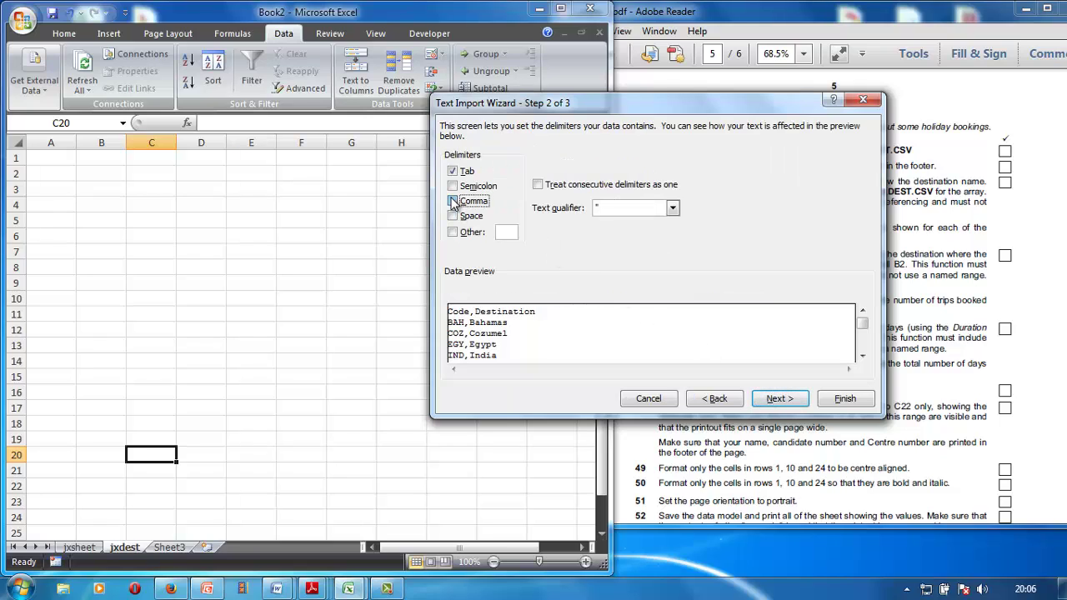
pyautogui.click(774, 400)
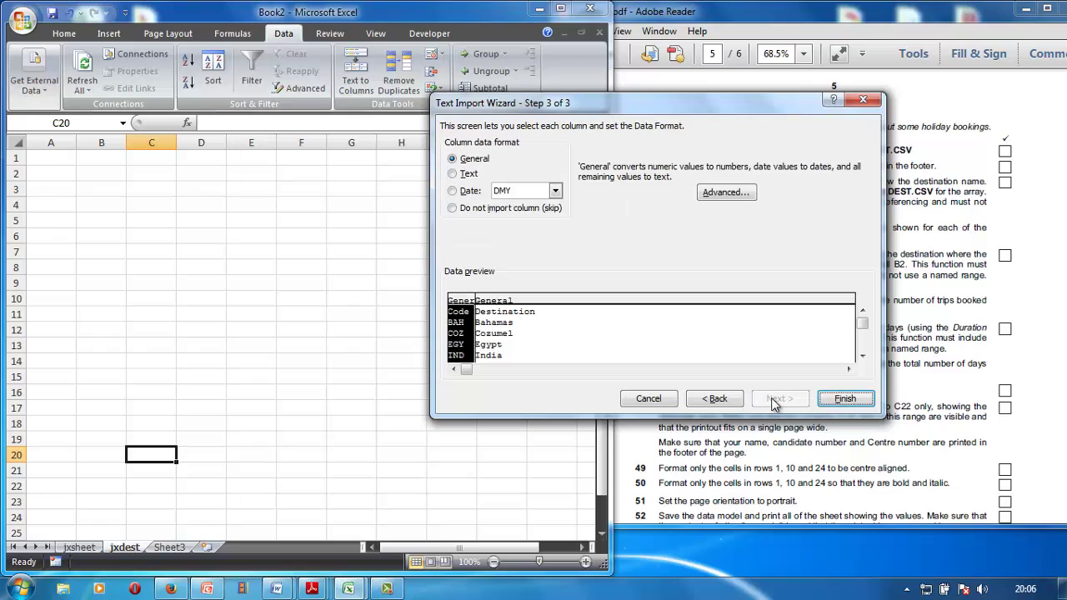
pyautogui.click(845, 398)
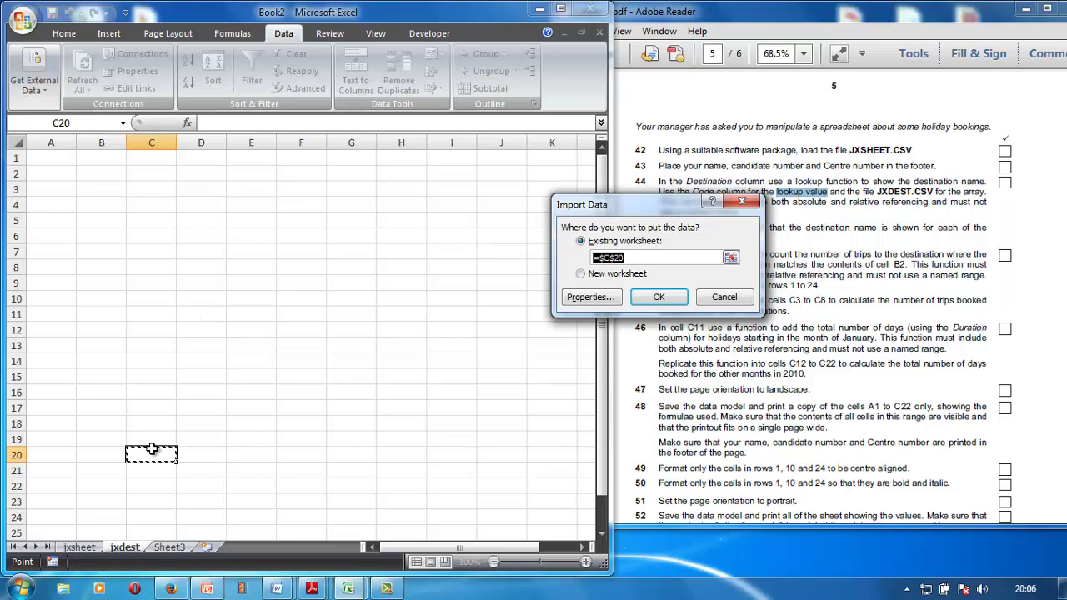
pyautogui.click(44, 159)
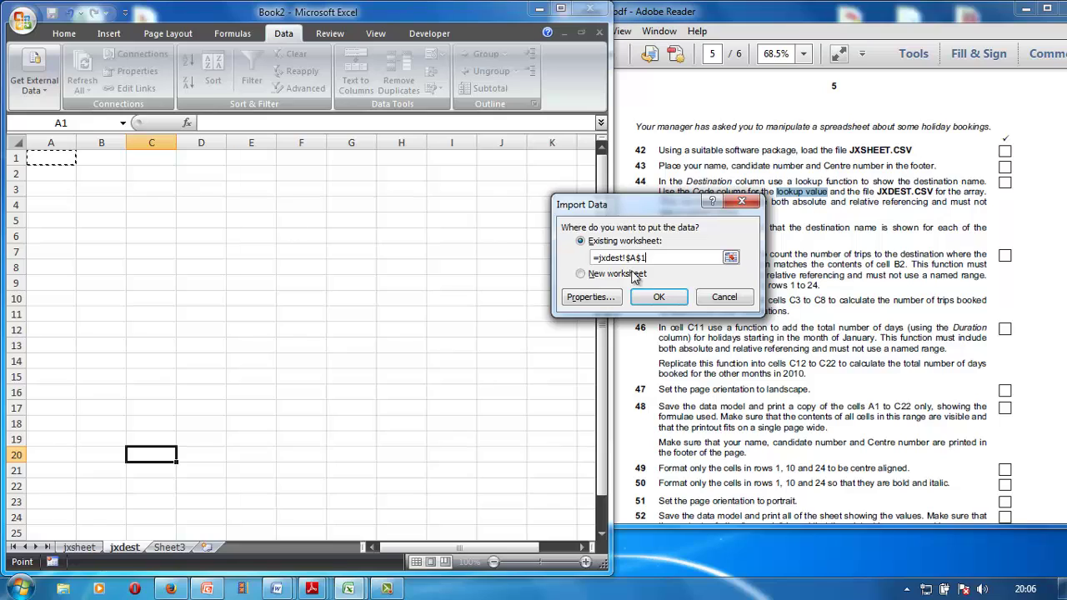
pyautogui.click(658, 300)
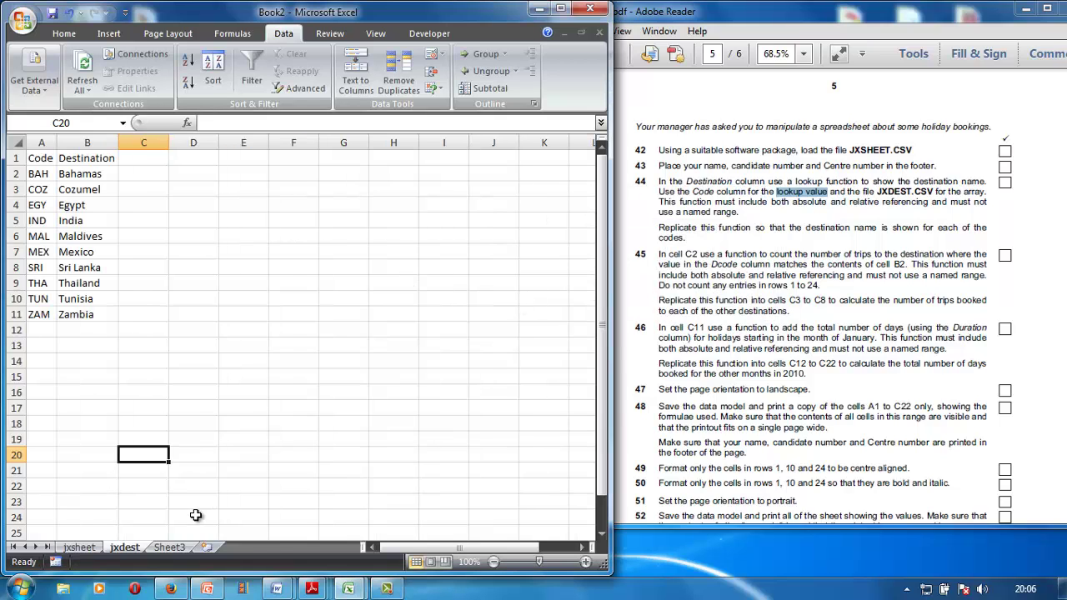
pyautogui.click(80, 548)
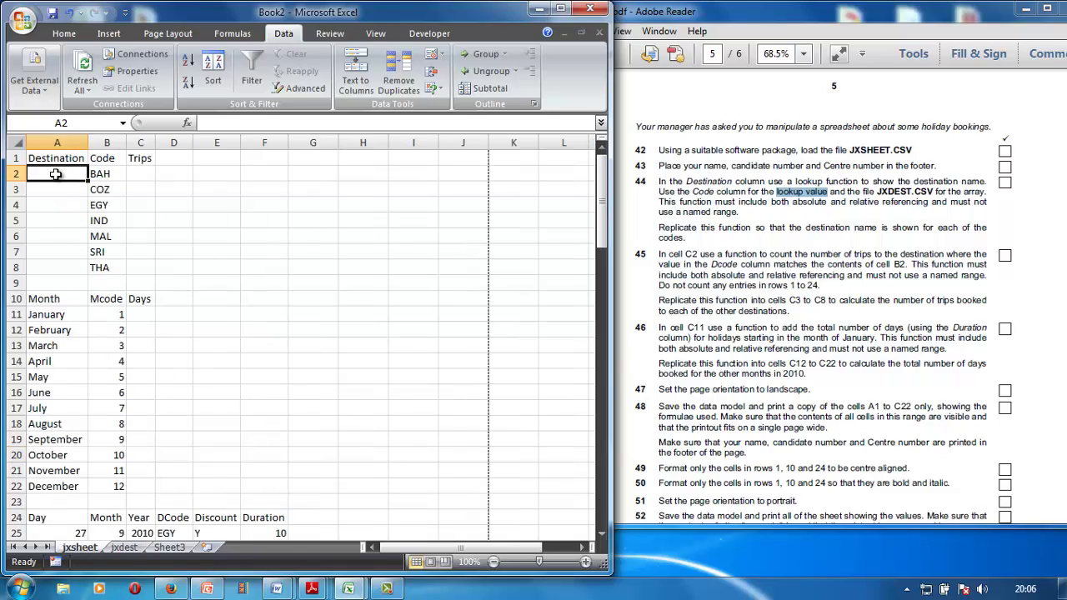
# Step: Start a VLOOKUP in A2 with B2 as the lookup value
pyautogui.write('=')
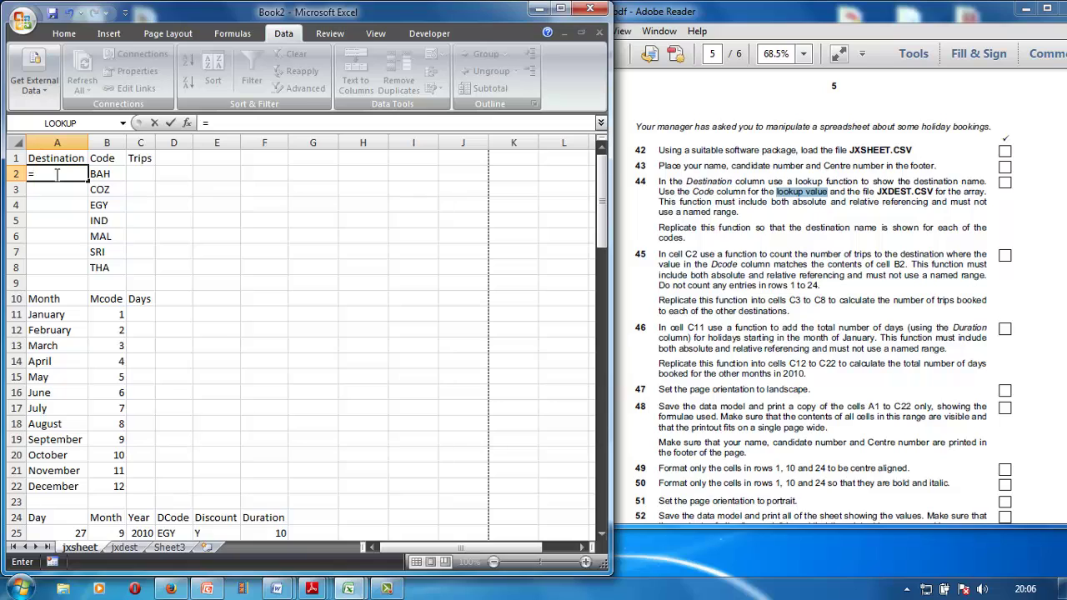
pyautogui.click(187, 122)
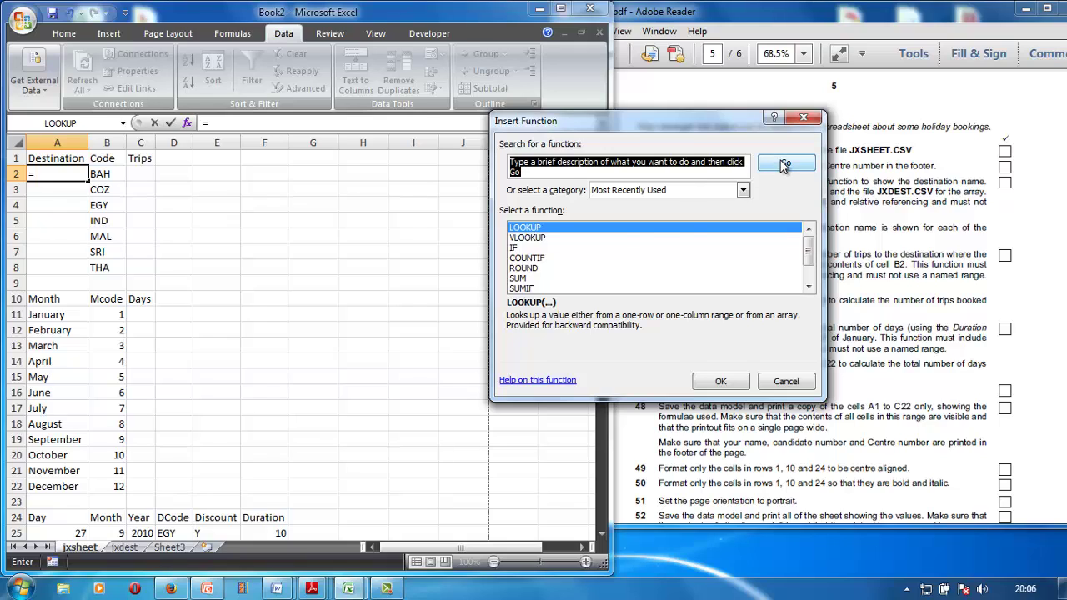
pyautogui.click(546, 238)
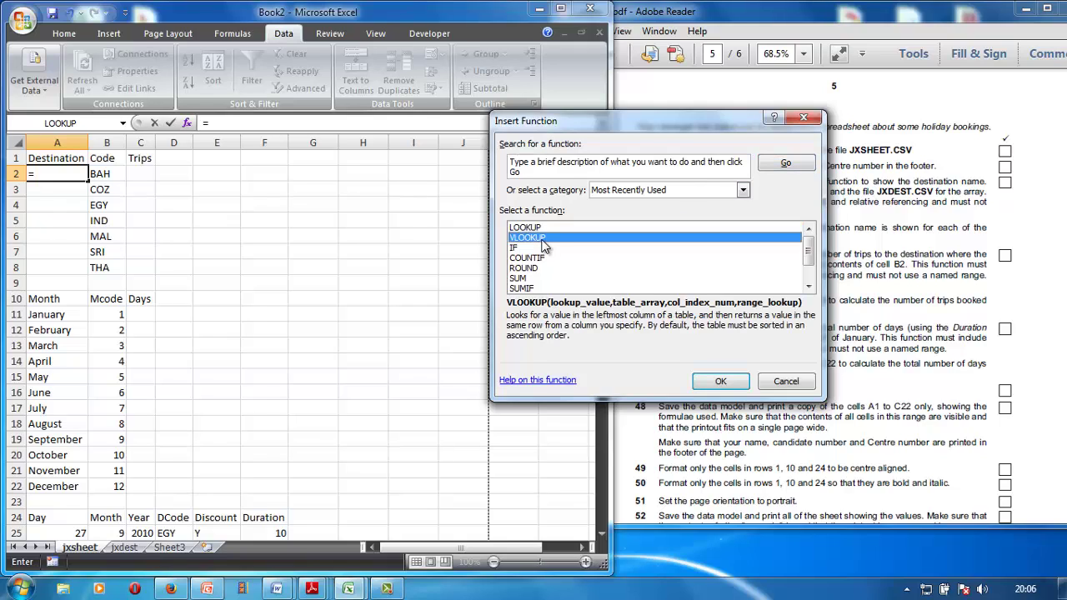
pyautogui.click(722, 382)
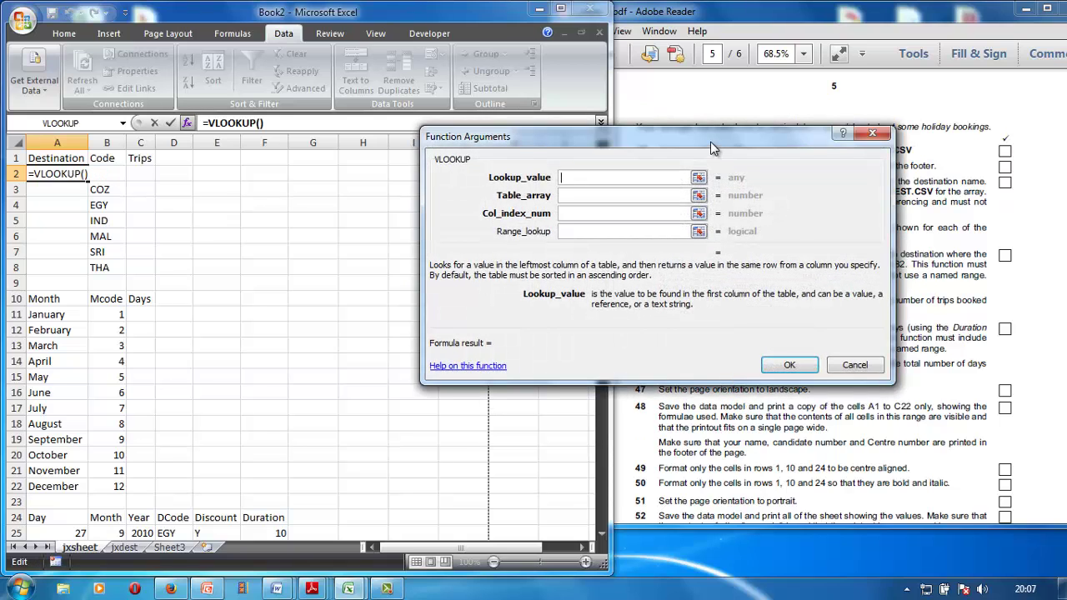
pyautogui.moveTo(711, 145); pyautogui.dragTo(831, 203)
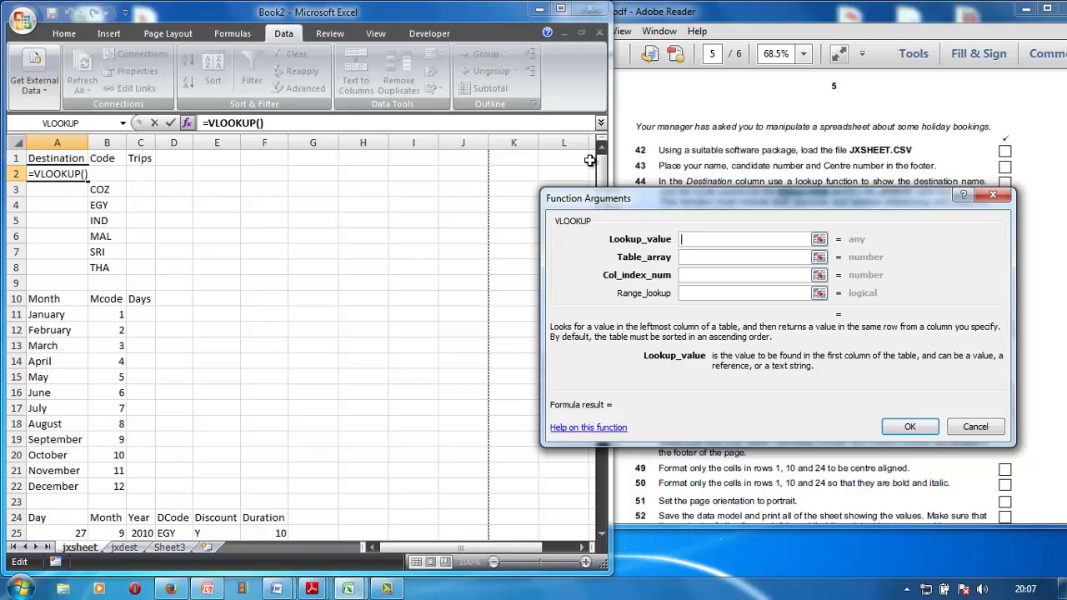
pyautogui.moveTo(600, 170)
pyautogui.mouseDown()
pyautogui.moveTo(598, 196)
pyautogui.moveTo(594, 151)
pyautogui.mouseUp()
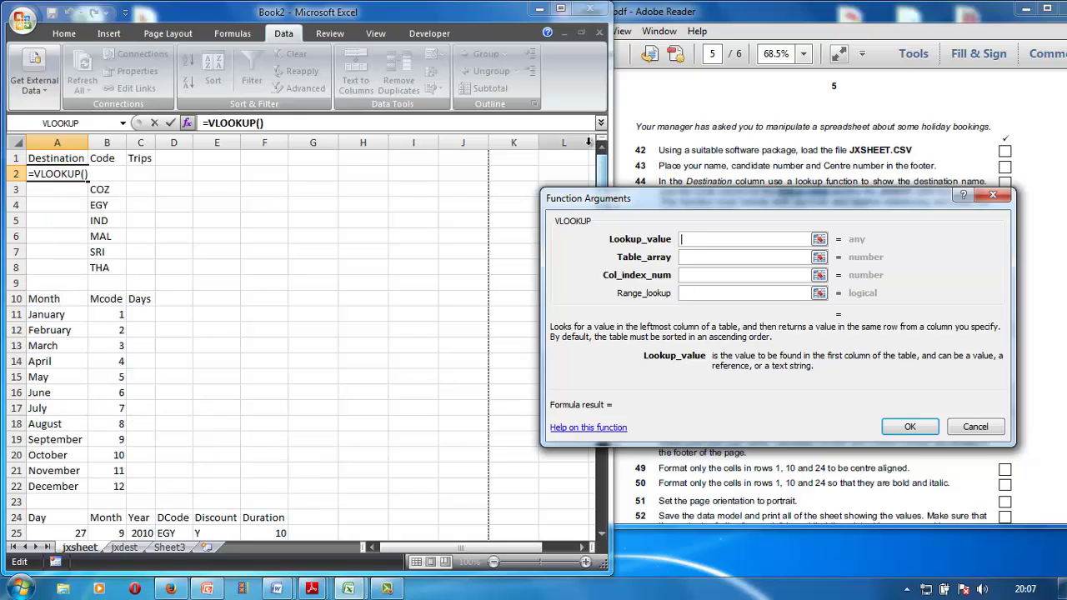
pyautogui.click(113, 174)
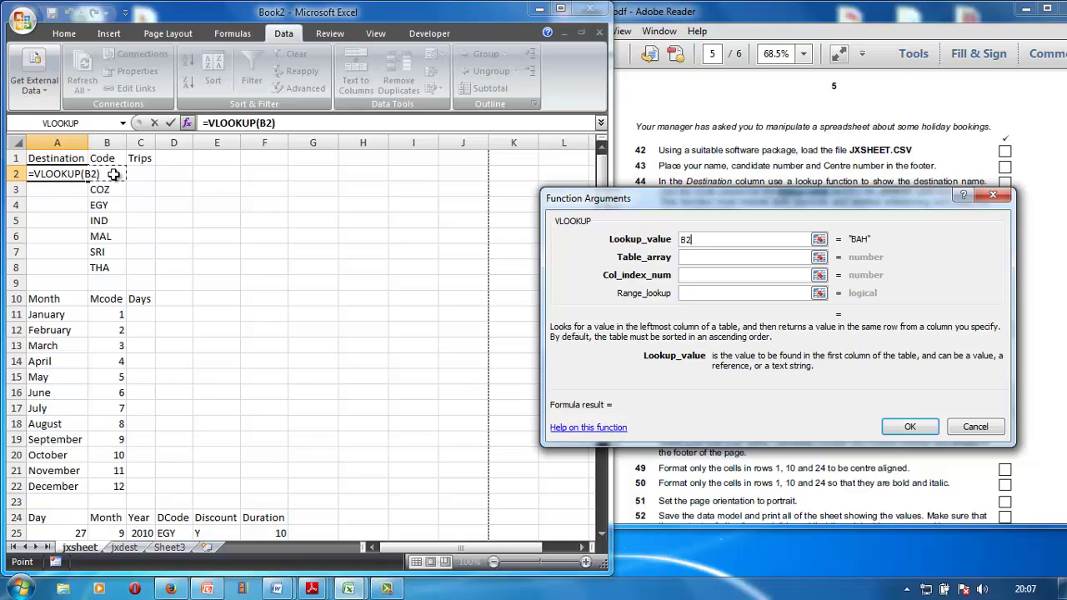
# Step: Finish the VLOOKUP with table jxdest!A2:B11, column 2 and FALSE for an exact match
pyautogui.click(687, 257)
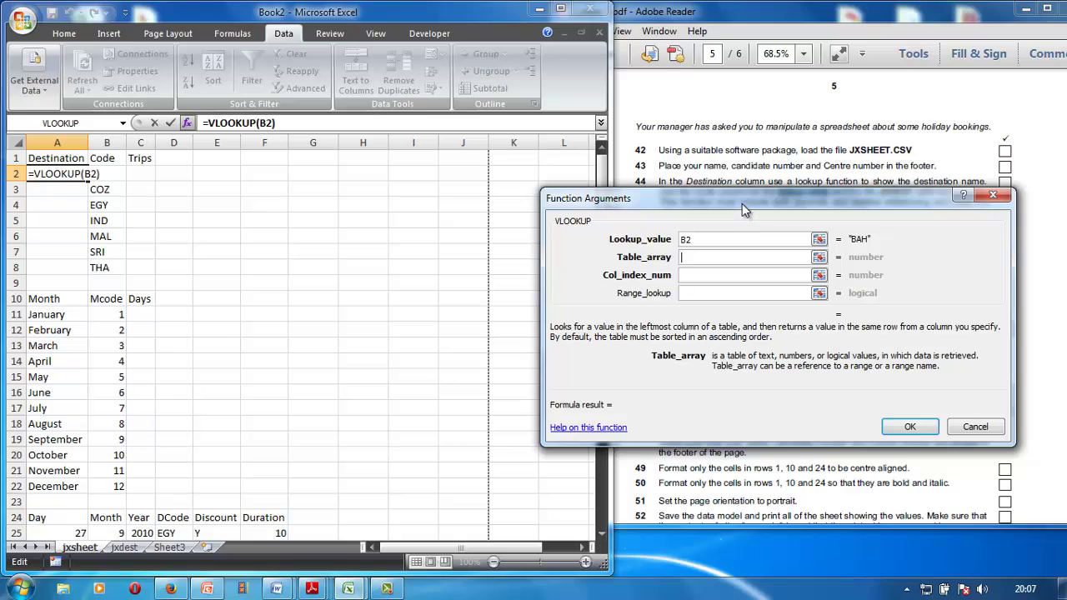
pyautogui.moveTo(742, 204); pyautogui.dragTo(740, 277)
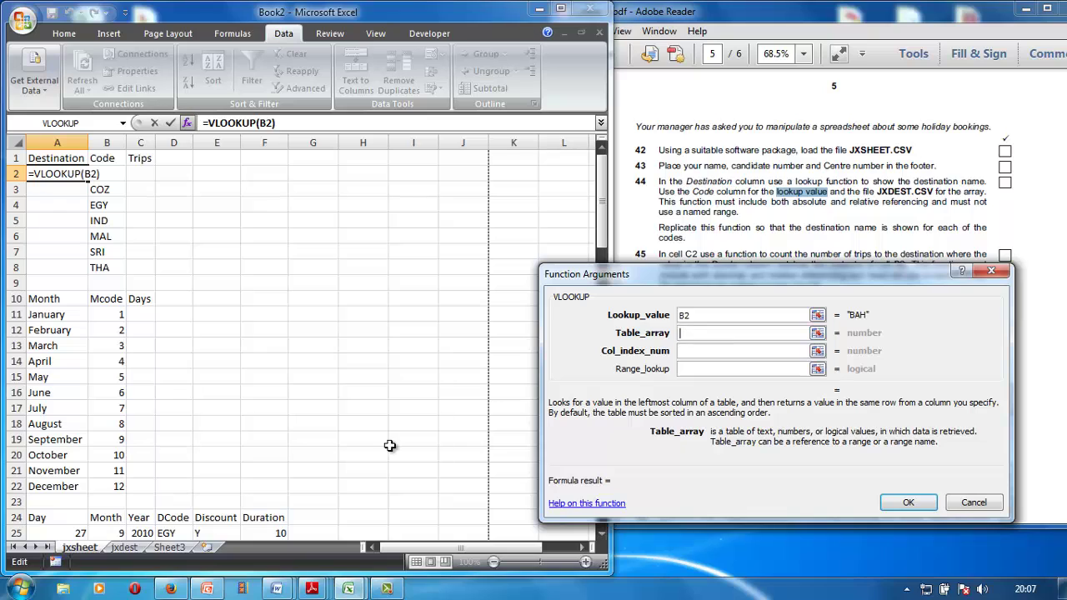
pyautogui.click(134, 550)
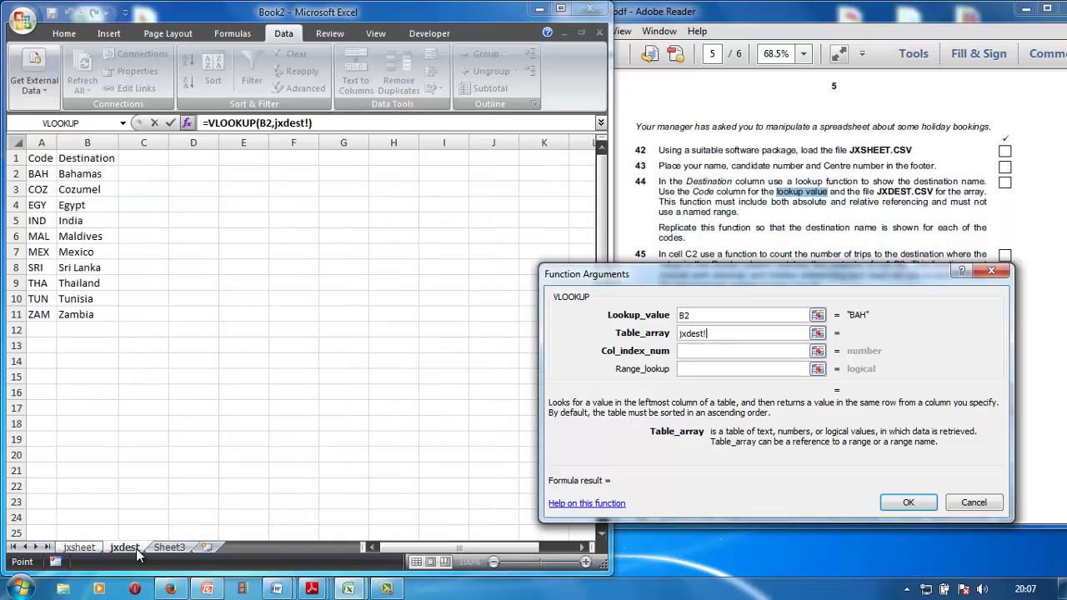
pyautogui.moveTo(39, 172); pyautogui.dragTo(97, 314)
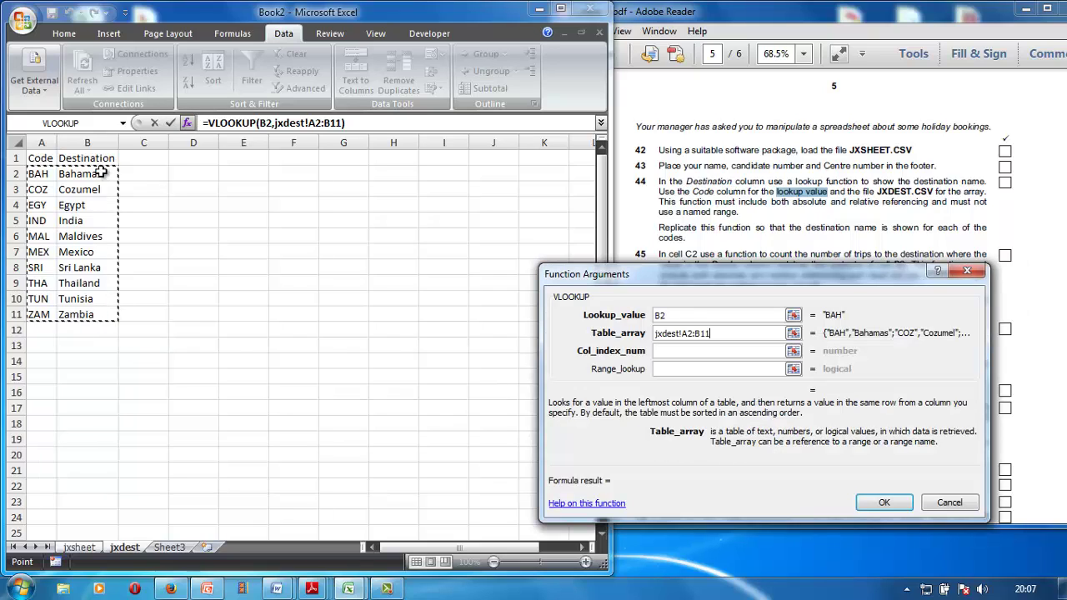
pyautogui.click(678, 350)
pyautogui.write('2')
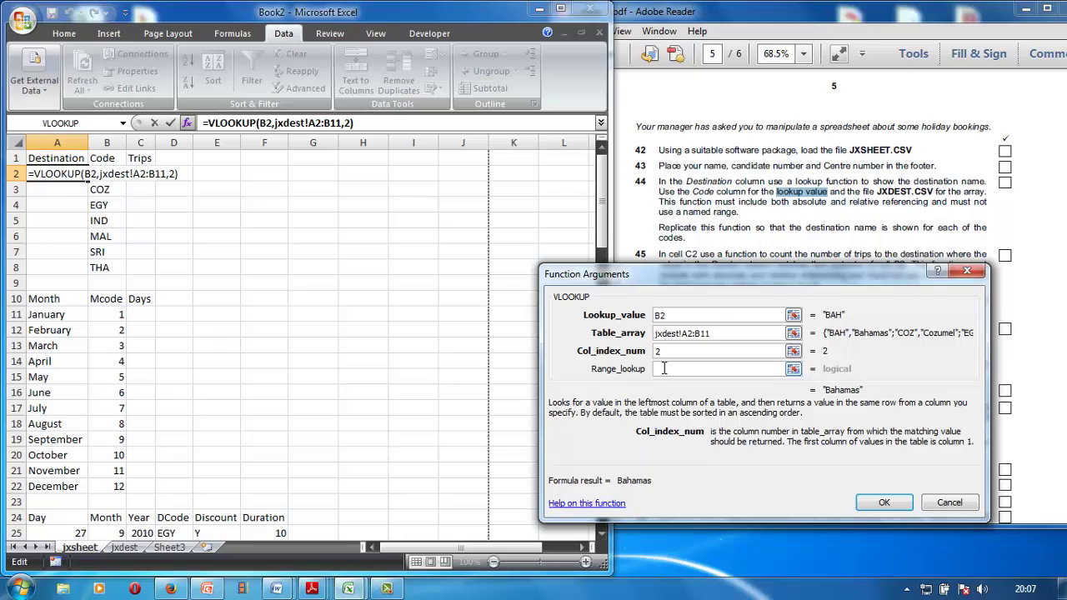
pyautogui.click(663, 369)
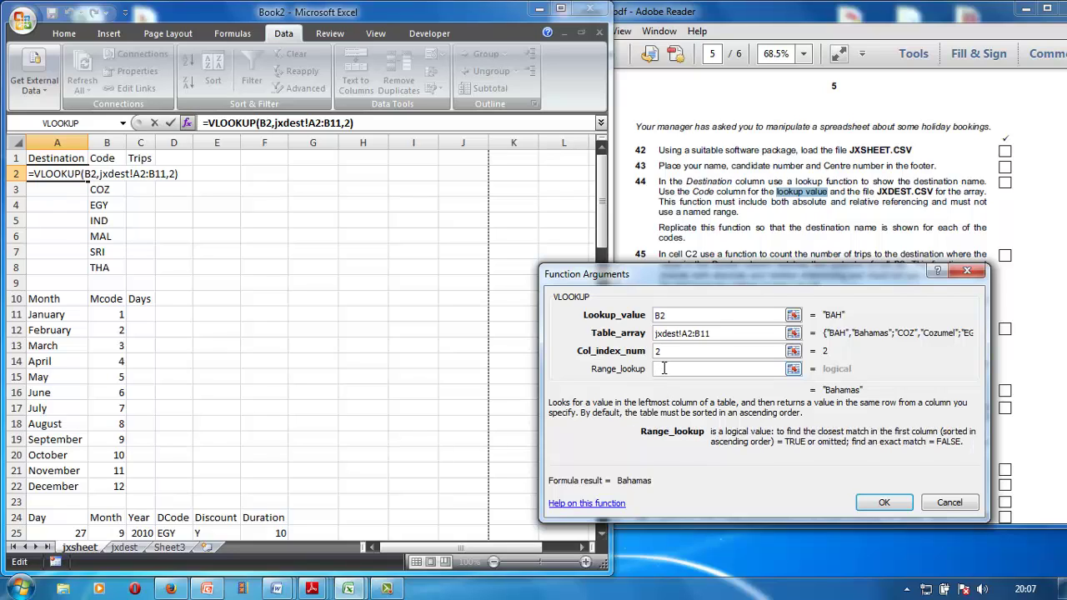
pyautogui.write('false')
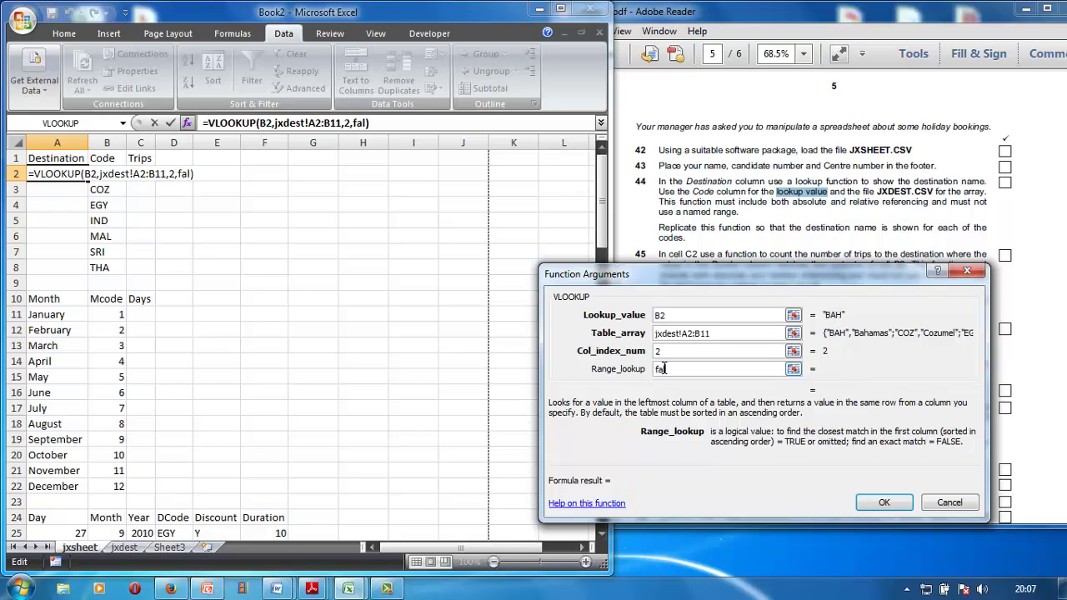
pyautogui.click(883, 502)
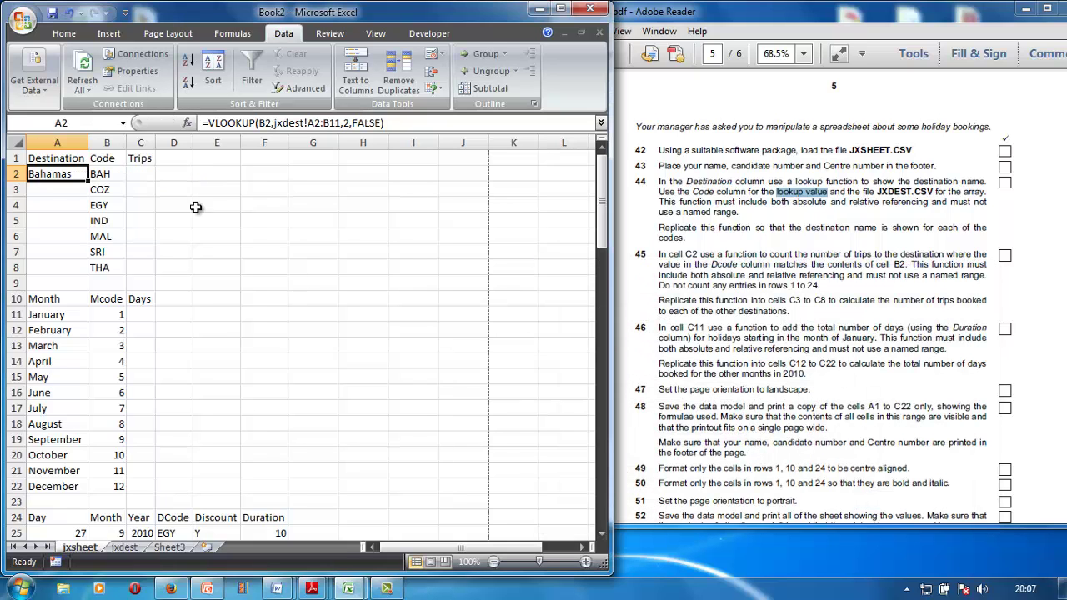
# Step: Fill A2's VLOOKUP down to A8, select C2, and check the task instructions
pyautogui.moveTo(88, 181); pyautogui.dragTo(86, 275)
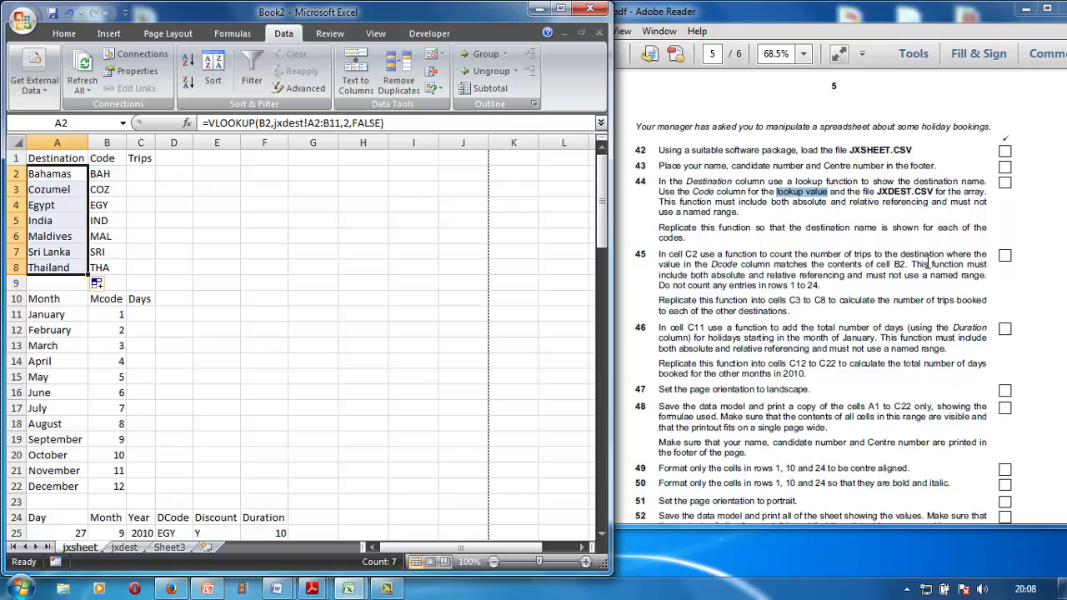
pyautogui.click(142, 173)
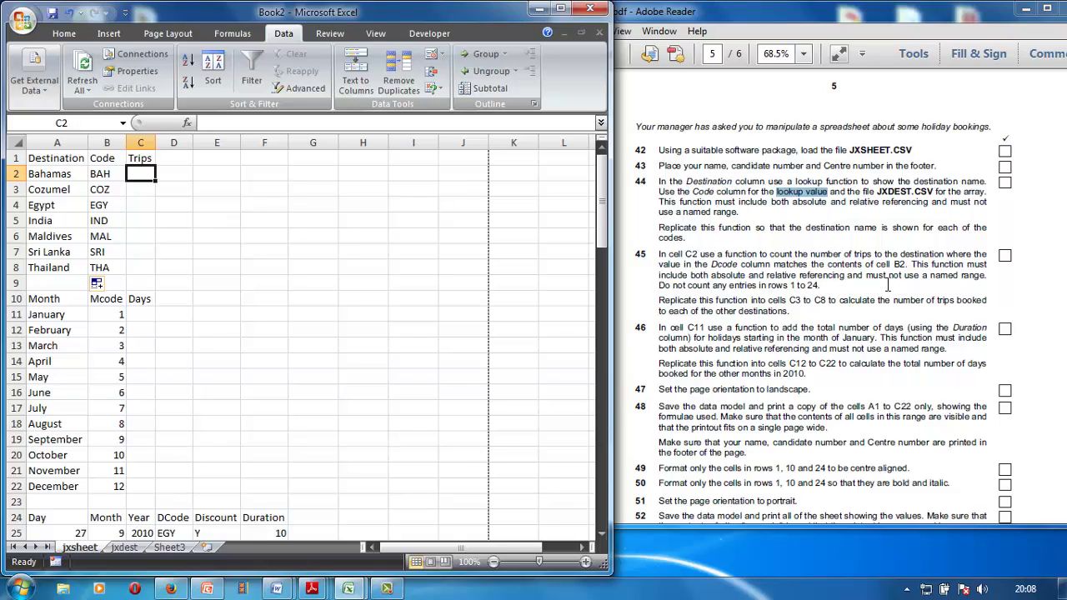
pyautogui.click(827, 285)
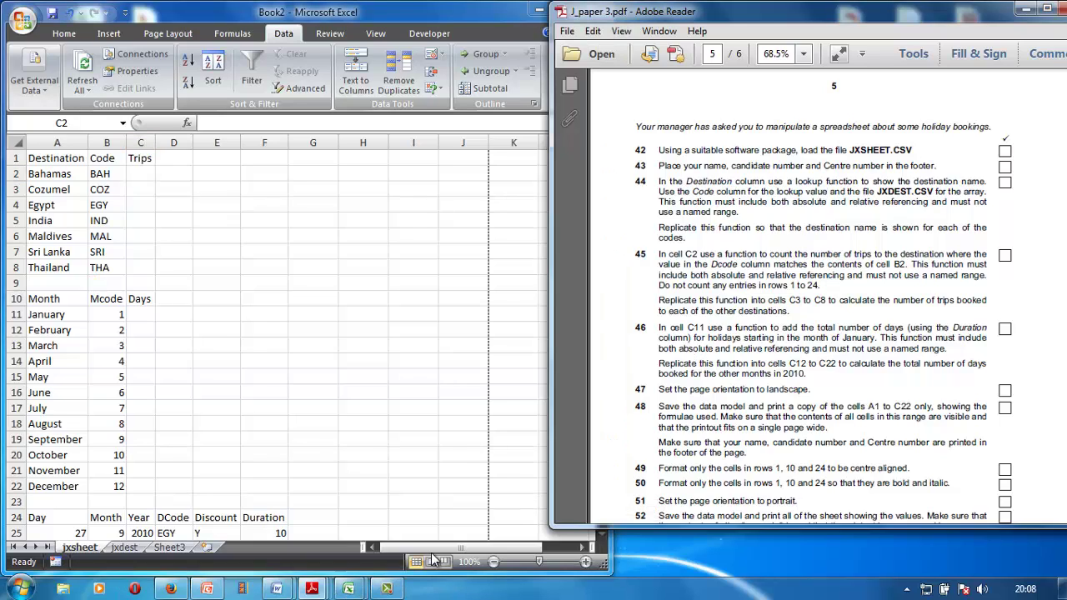
pyautogui.click(389, 589)
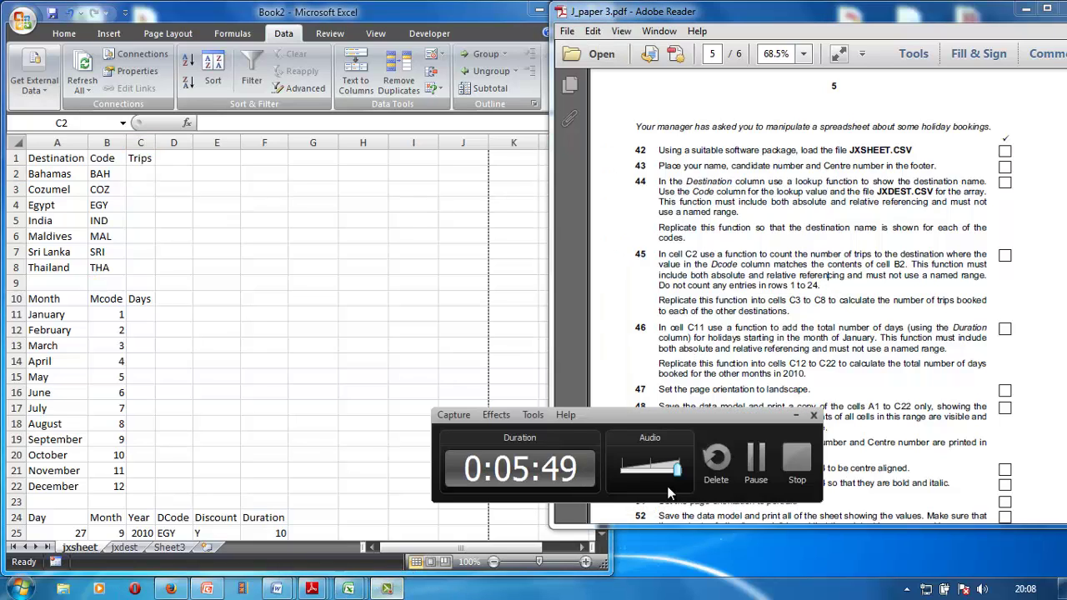
pyautogui.click(761, 472)
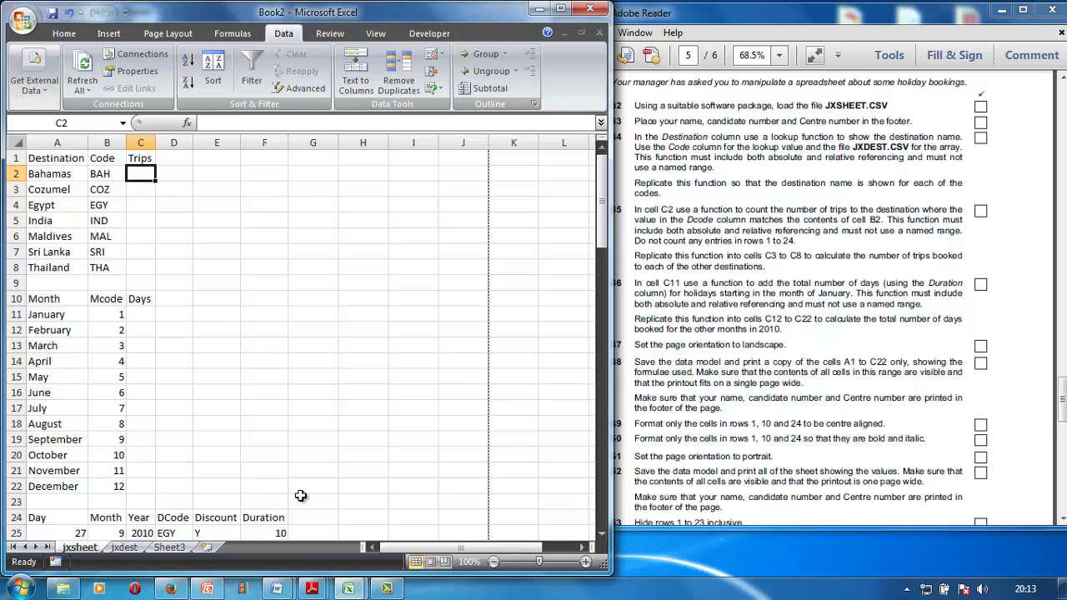
pyautogui.moveTo(604, 241); pyautogui.dragTo(597, 286)
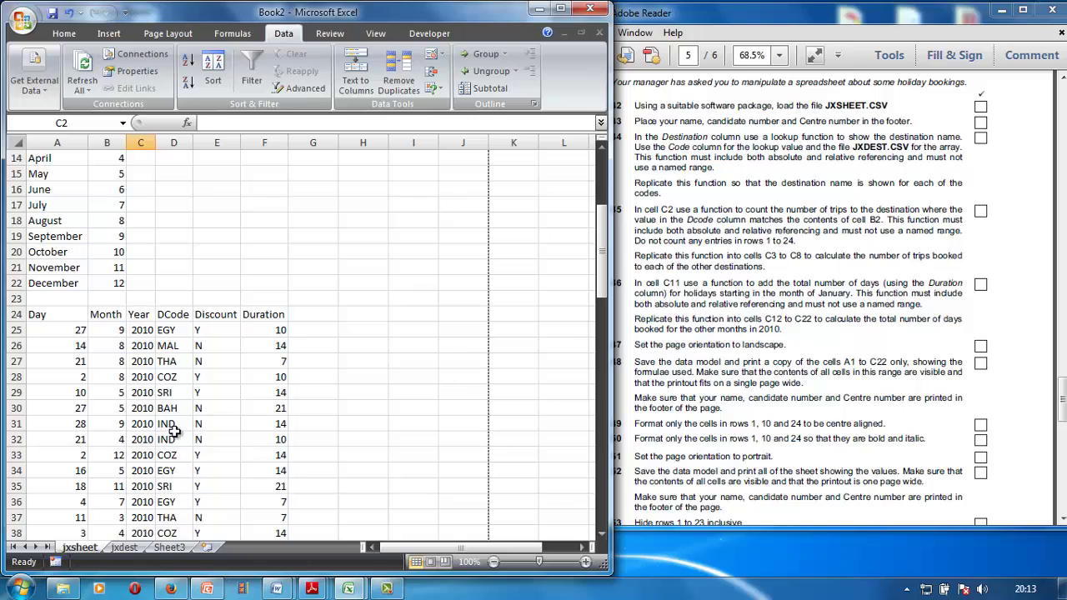
pyautogui.moveTo(607, 288); pyautogui.dragTo(600, 192)
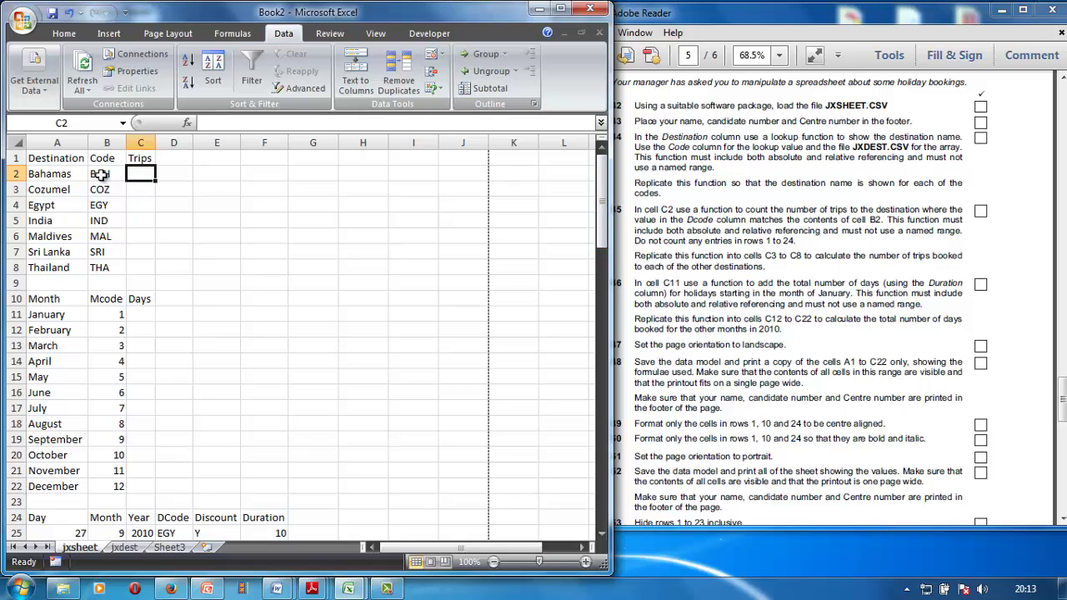
# Step: In C2, start =COUNTIF( with range D25:D98 followed by a comma
pyautogui.write('=')
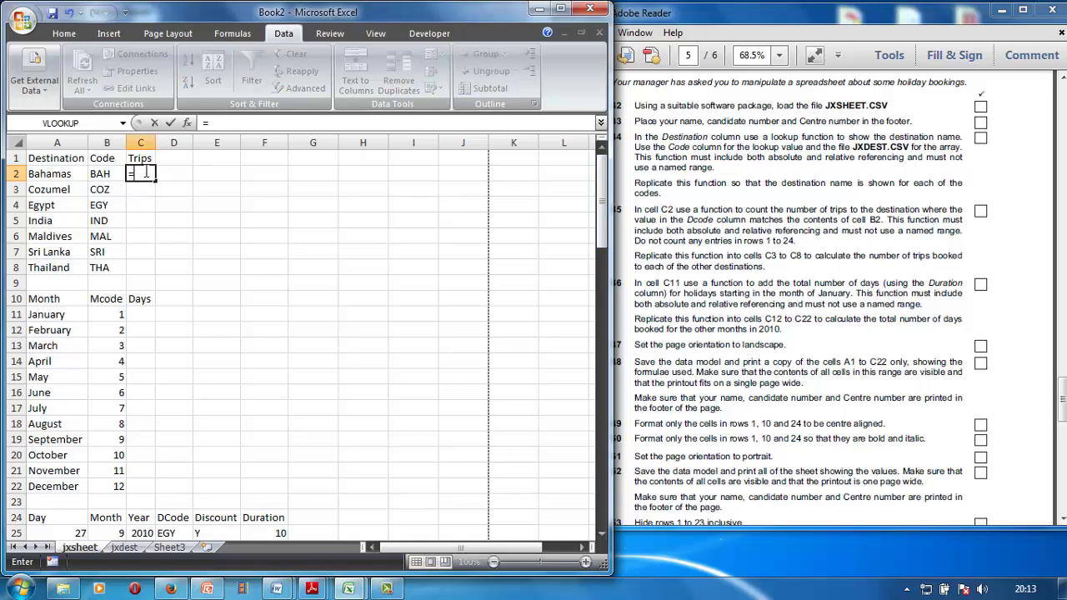
pyautogui.write('c')
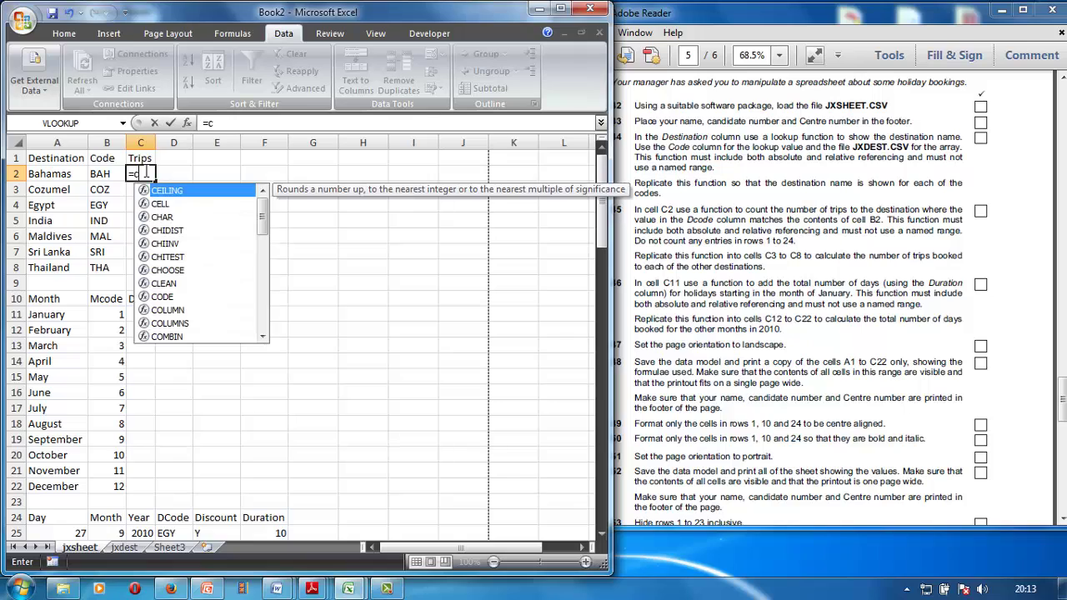
pyautogui.write('ountif')
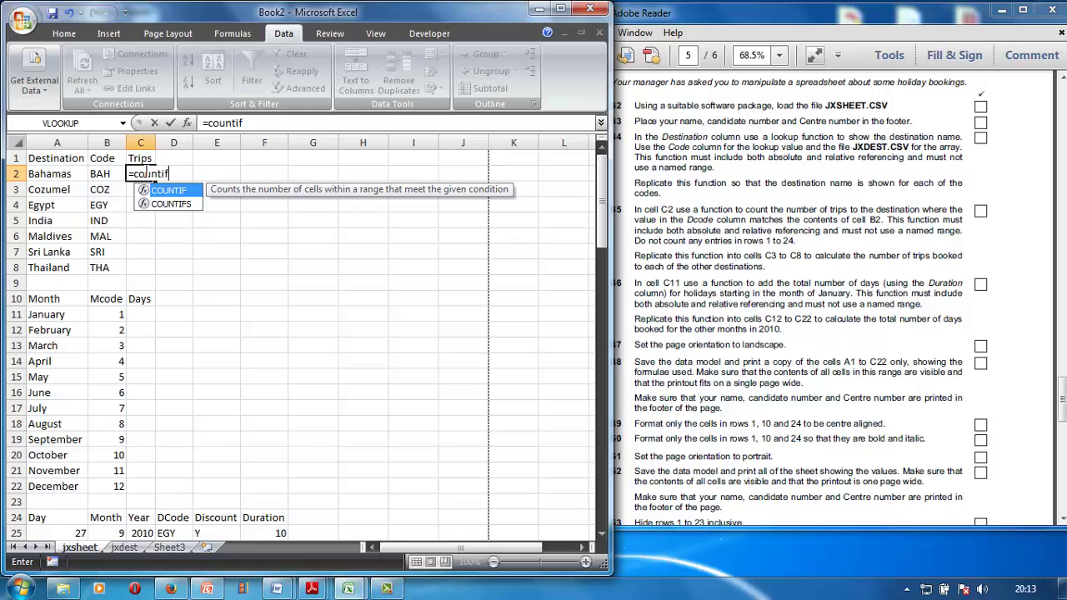
pyautogui.write('(')
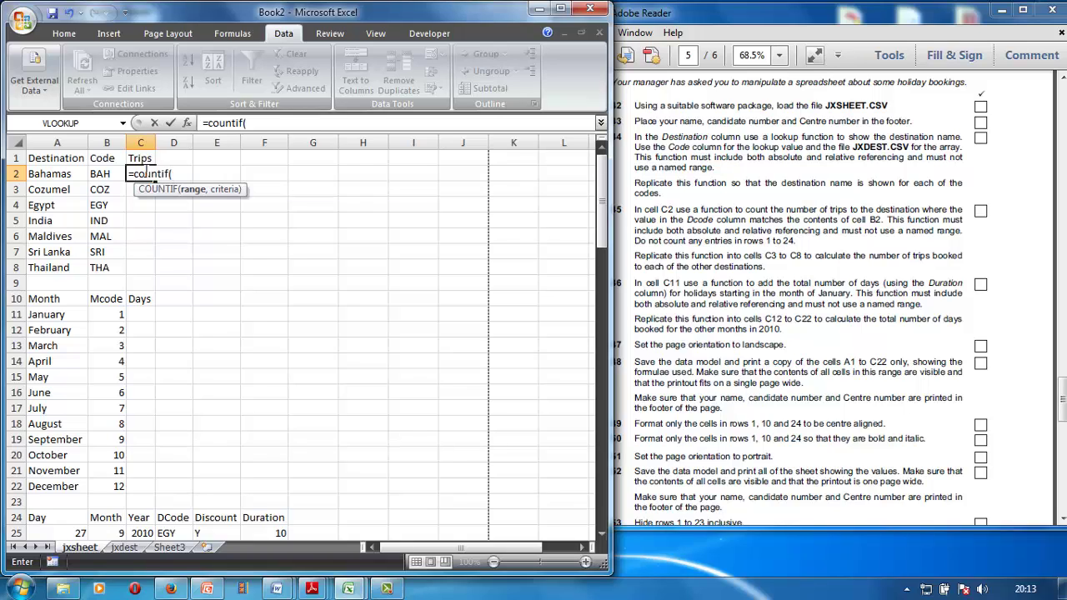
pyautogui.click(170, 530)
pyautogui.moveTo(170, 531); pyautogui.dragTo(168, 574)
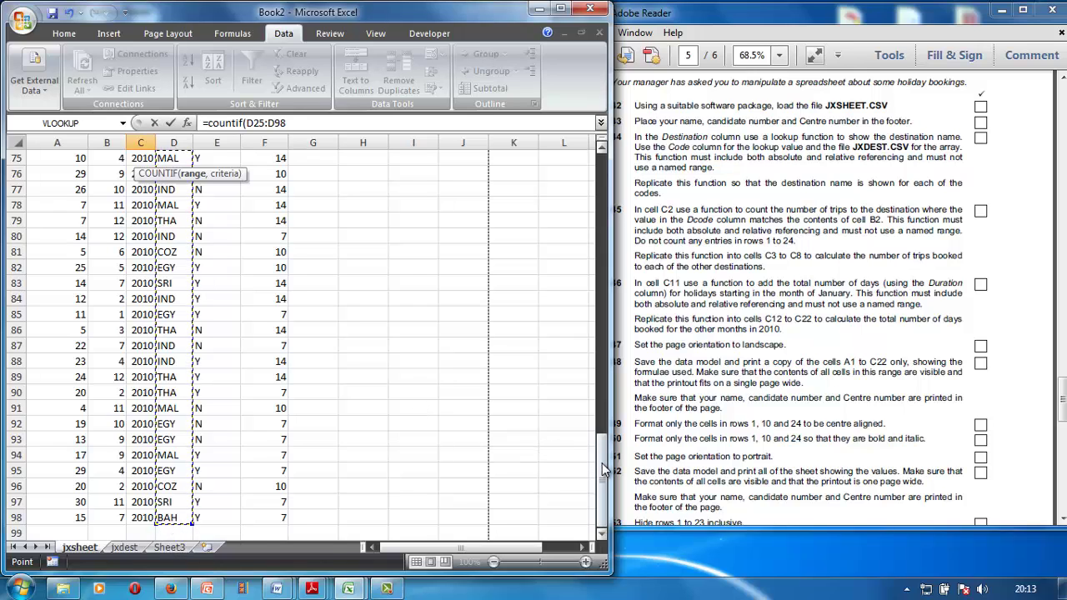
pyautogui.moveTo(603, 471); pyautogui.dragTo(600, 170)
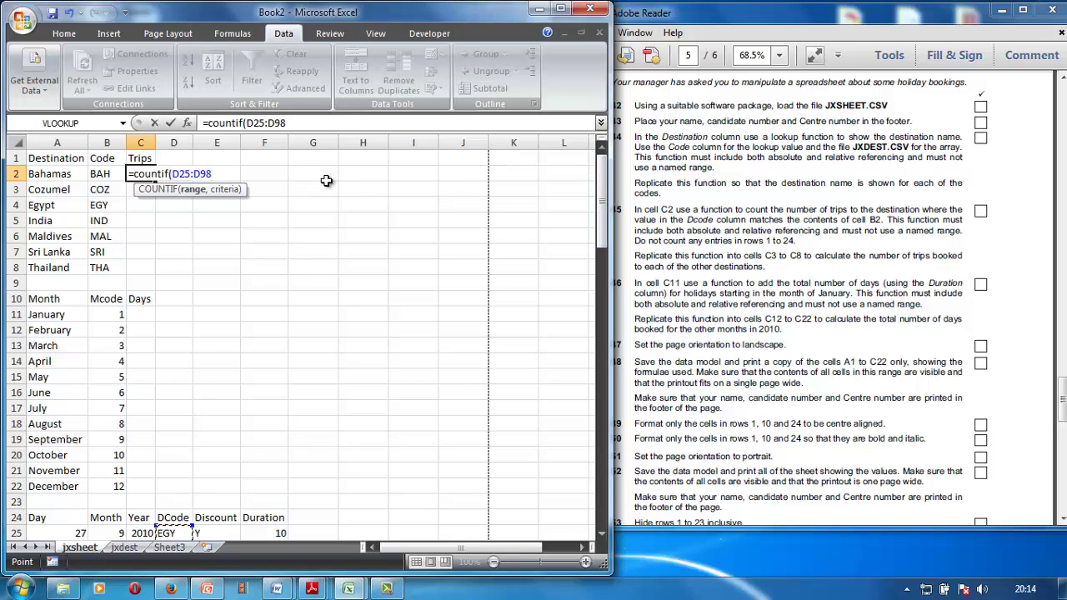
pyautogui.write(',')
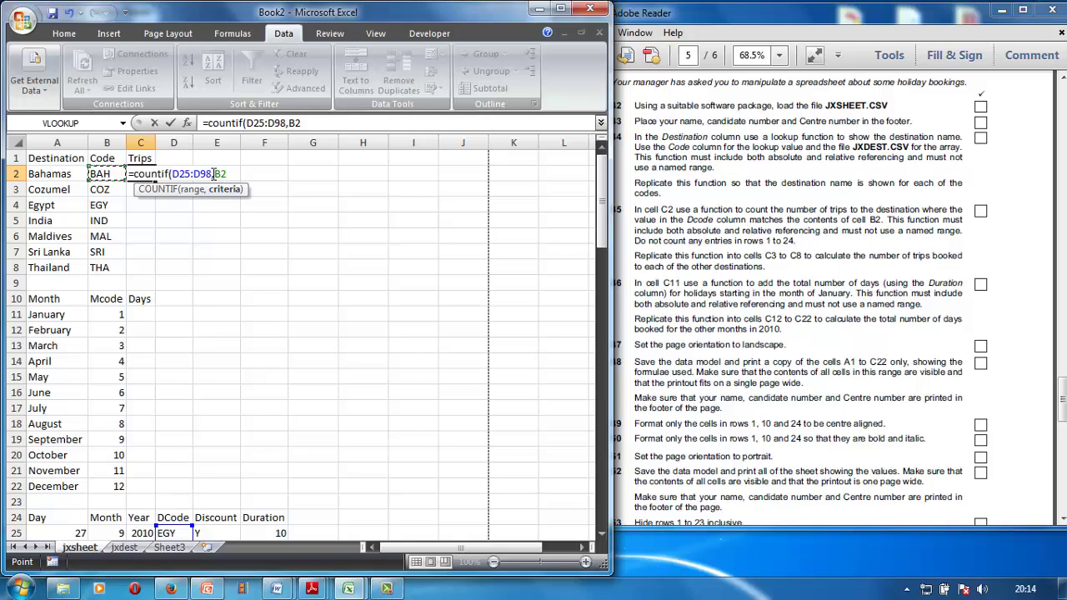
# Step: Make the range $D$25:$D$98 and commit =COUNTIF($D$25:$D$98,B2), giving 7 trips
pyautogui.moveTo(213, 173); pyautogui.dragTo(198, 174)
pyautogui.press('F4')
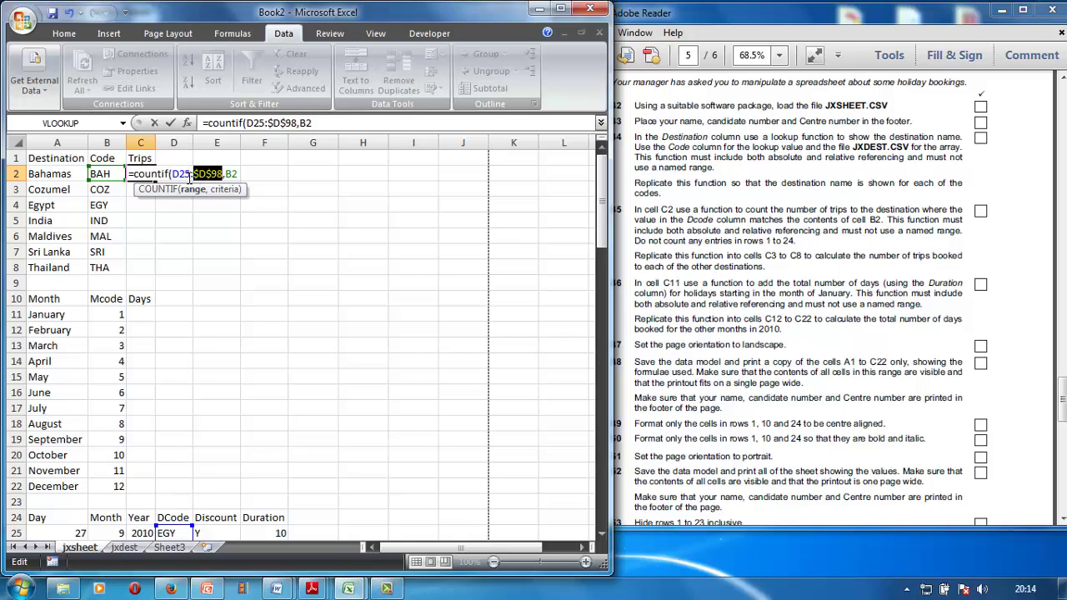
pyautogui.moveTo(191, 173); pyautogui.dragTo(172, 173)
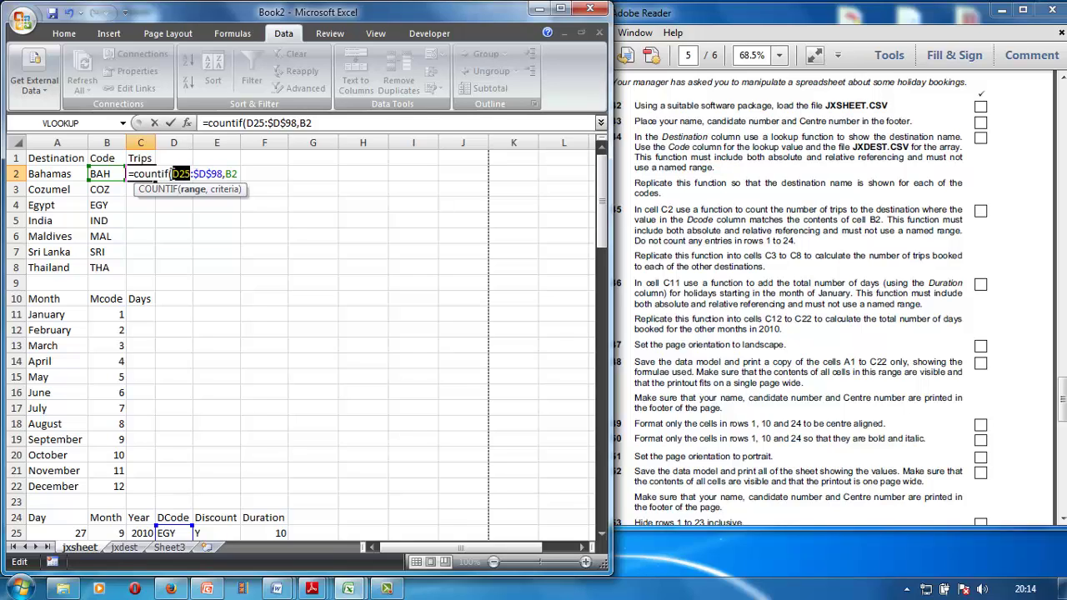
pyautogui.press('F4')
pyautogui.click(253, 172)
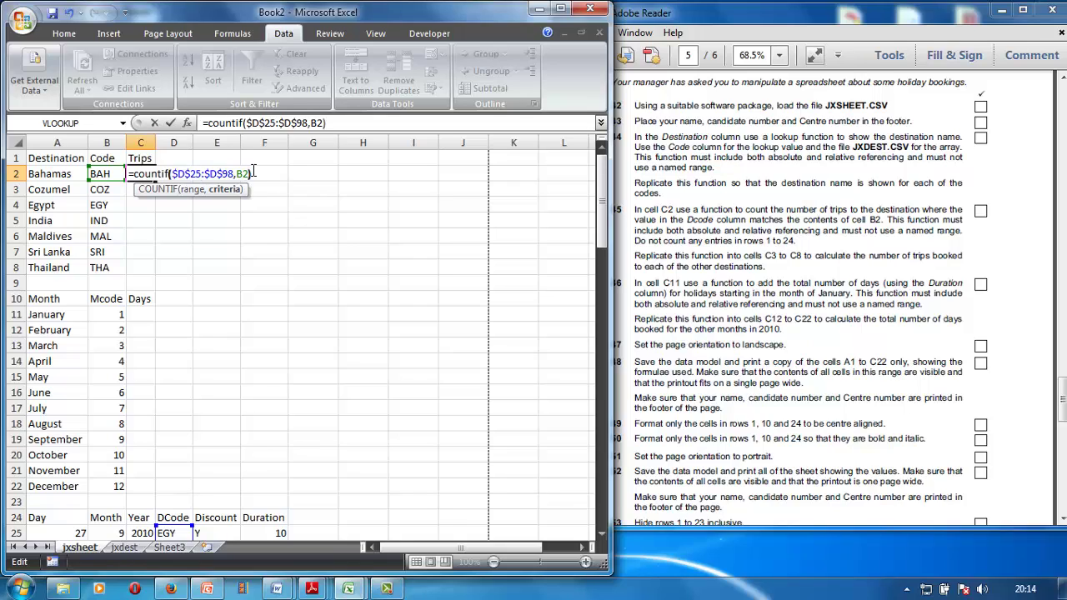
pyautogui.press('Return')
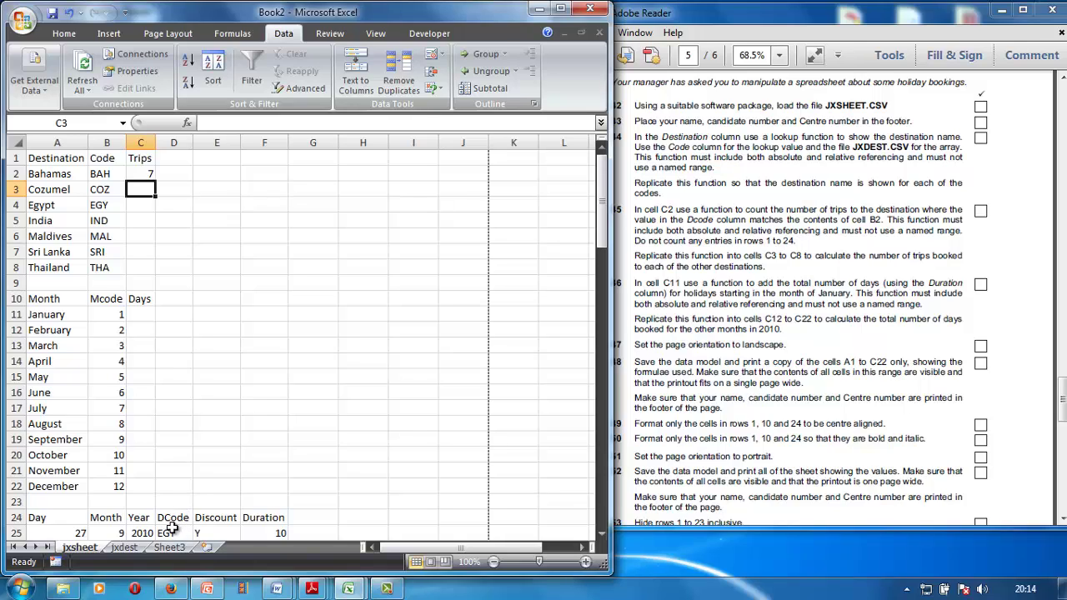
# Step: Fill C2's COUNTIF down to C8, giving counts 7, 7, 16, 13, 11, 8 and 12
pyautogui.click(134, 174)
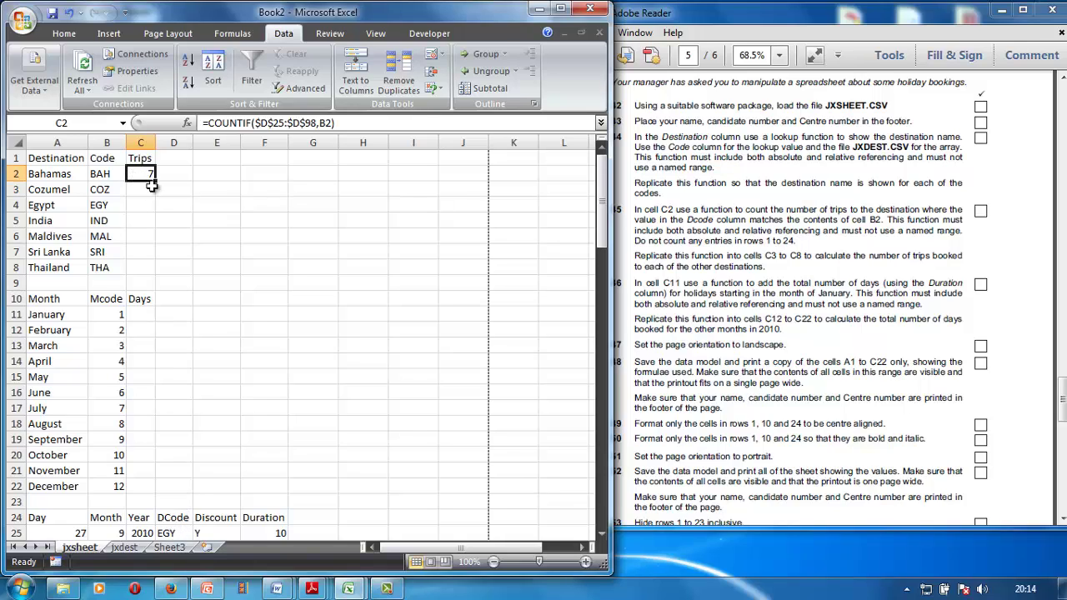
pyautogui.moveTo(155, 181); pyautogui.dragTo(155, 273)
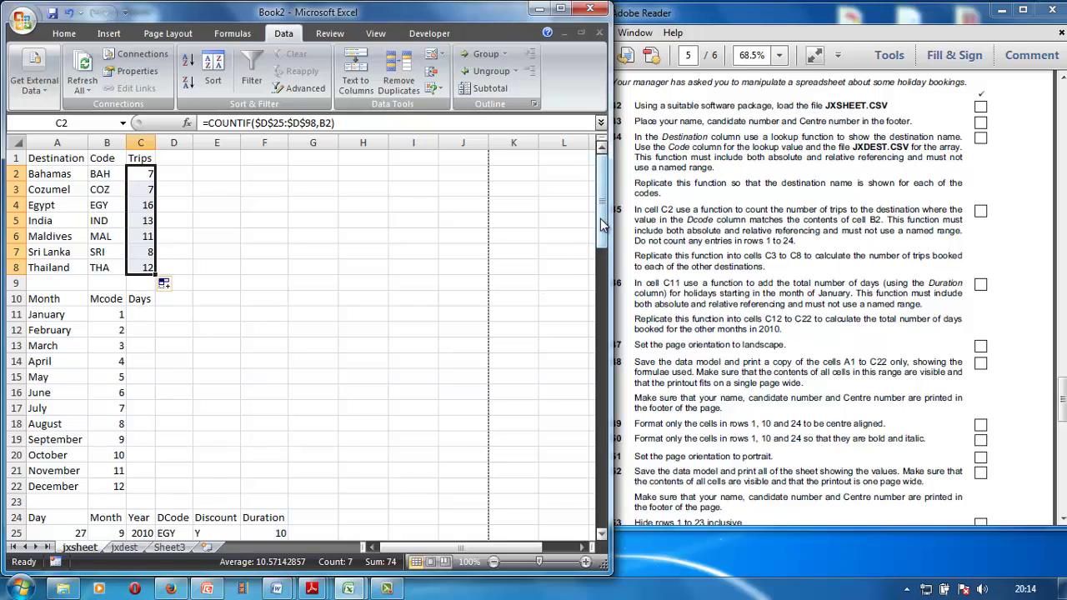
pyautogui.moveTo(601, 237); pyautogui.dragTo(598, 212)
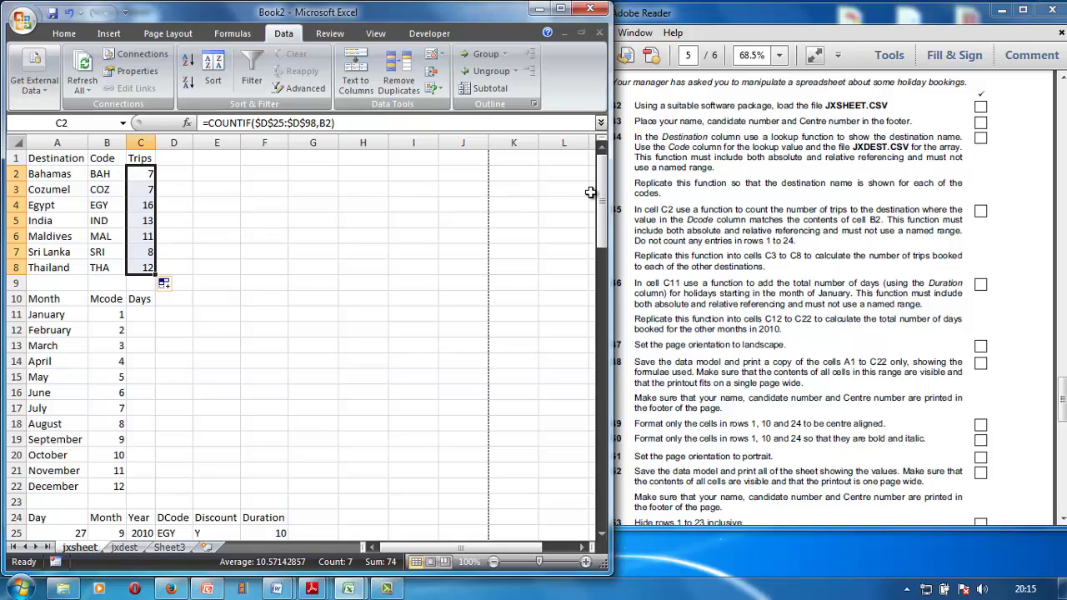
pyautogui.moveTo(603, 192); pyautogui.dragTo(605, 208)
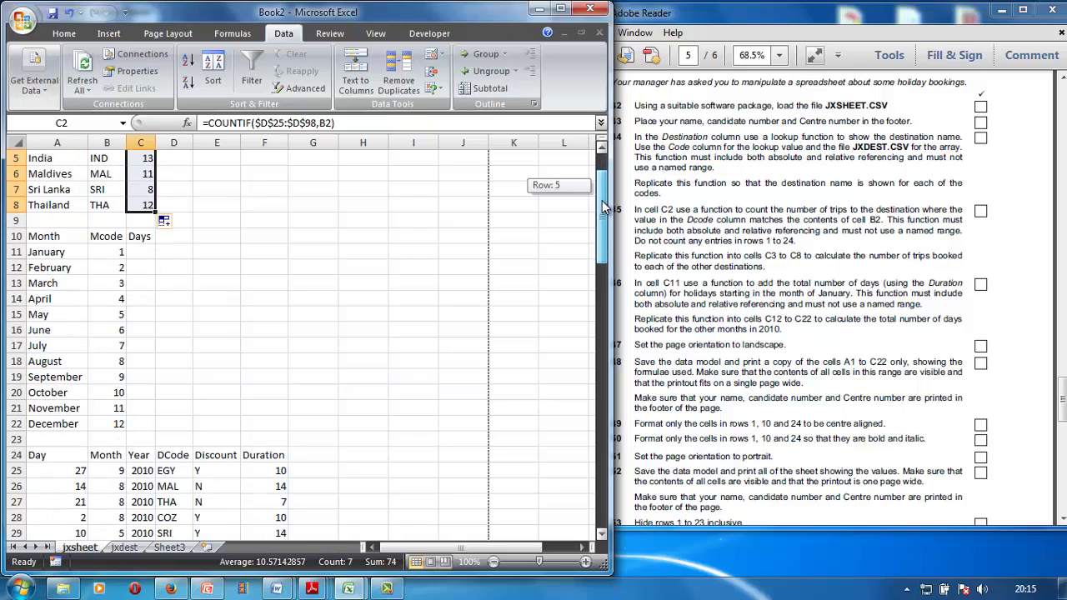
pyautogui.moveTo(605, 207); pyautogui.dragTo(601, 193)
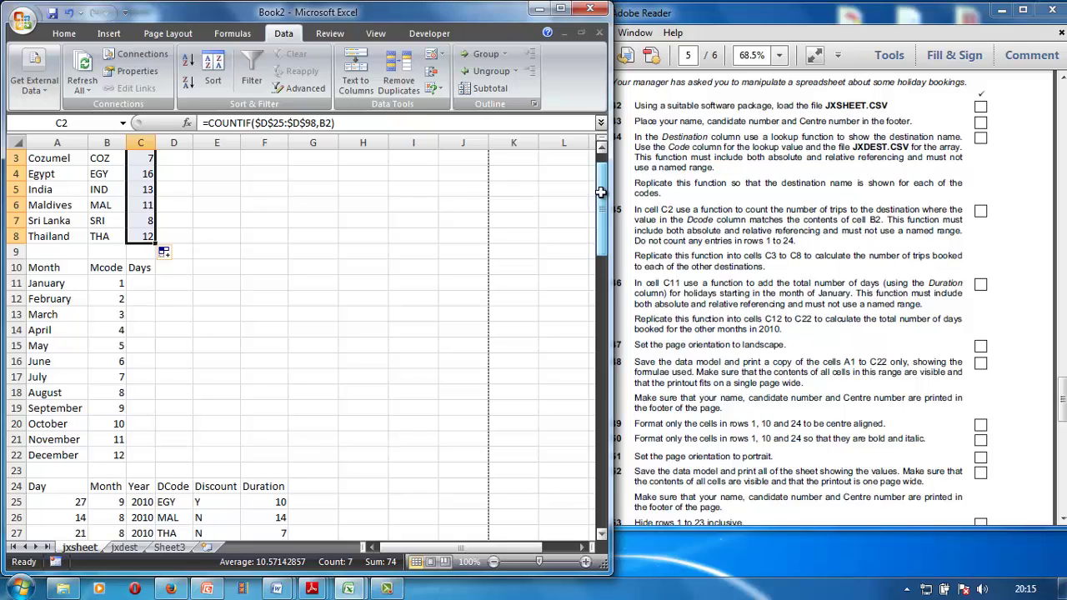
pyautogui.click(145, 283)
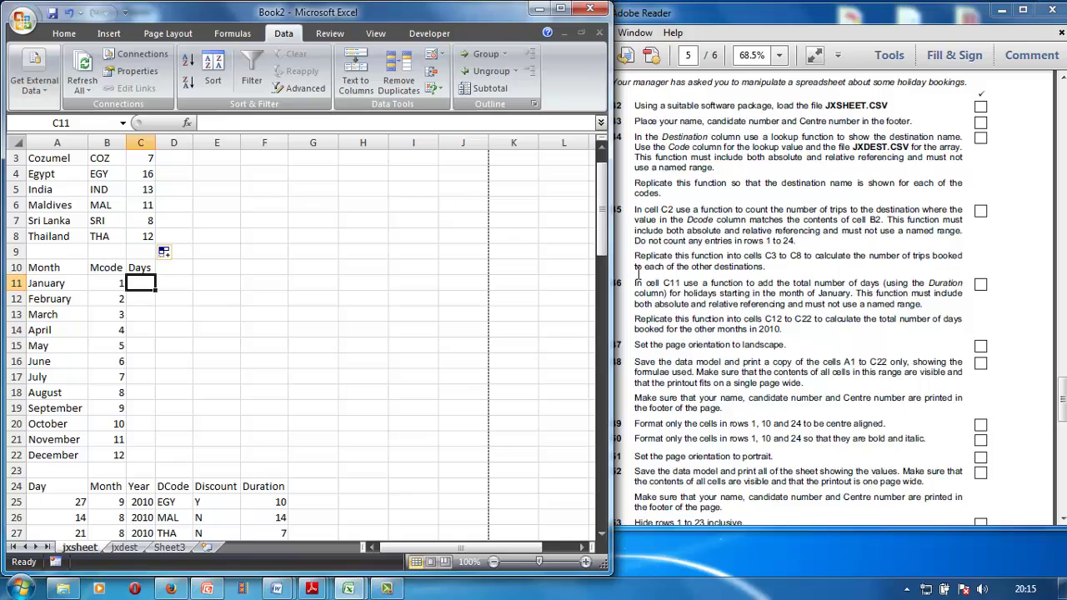
# Step: Highlight the task 46 text in the PDF describing the SUMIF for cell C11
pyautogui.moveTo(635, 281); pyautogui.dragTo(917, 307)
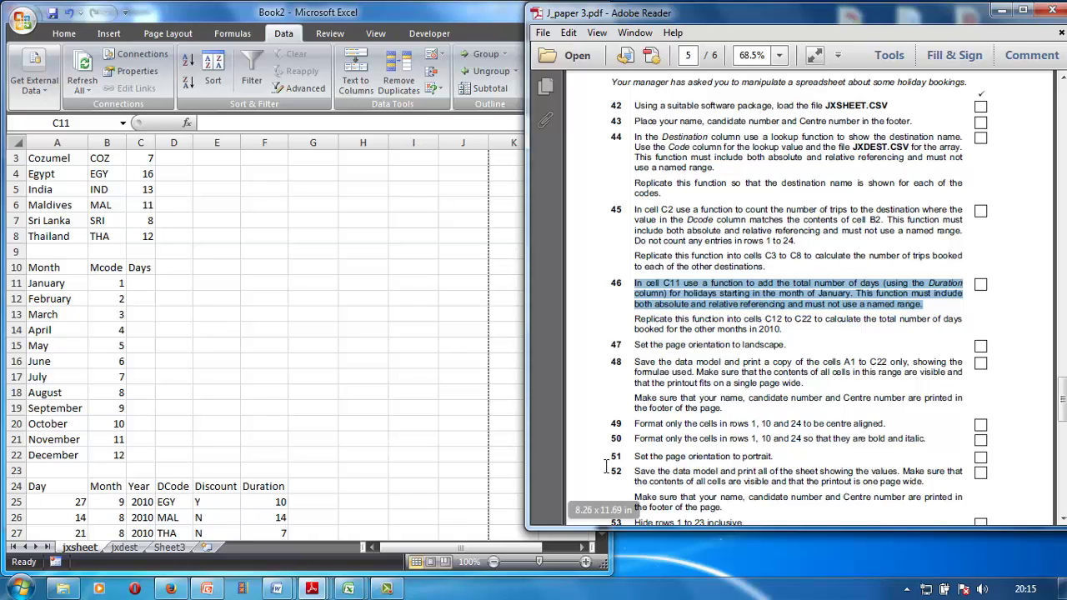
pyautogui.click(390, 589)
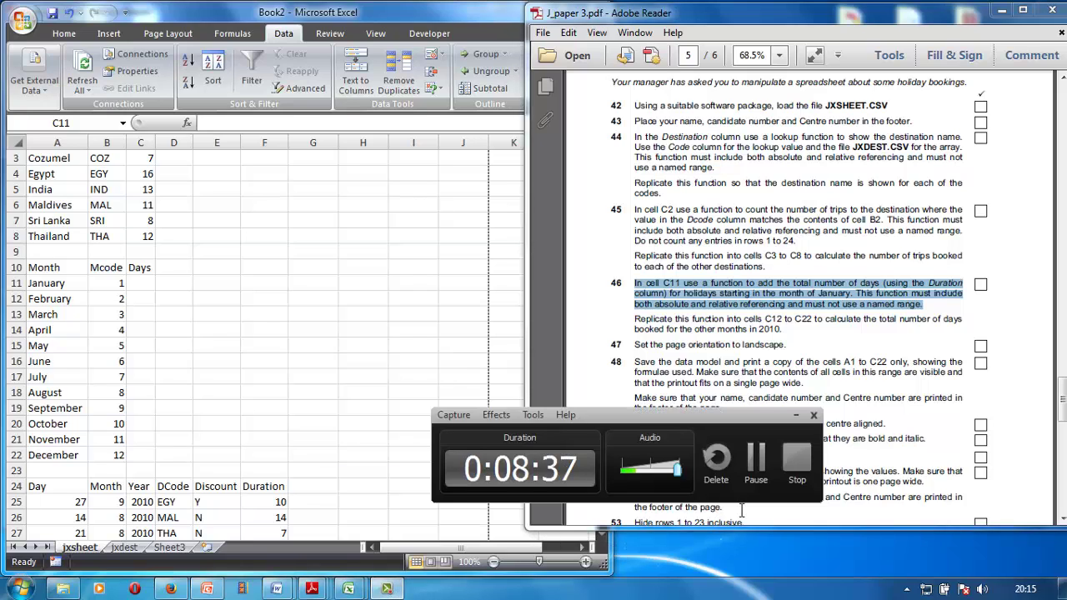
pyautogui.click(755, 460)
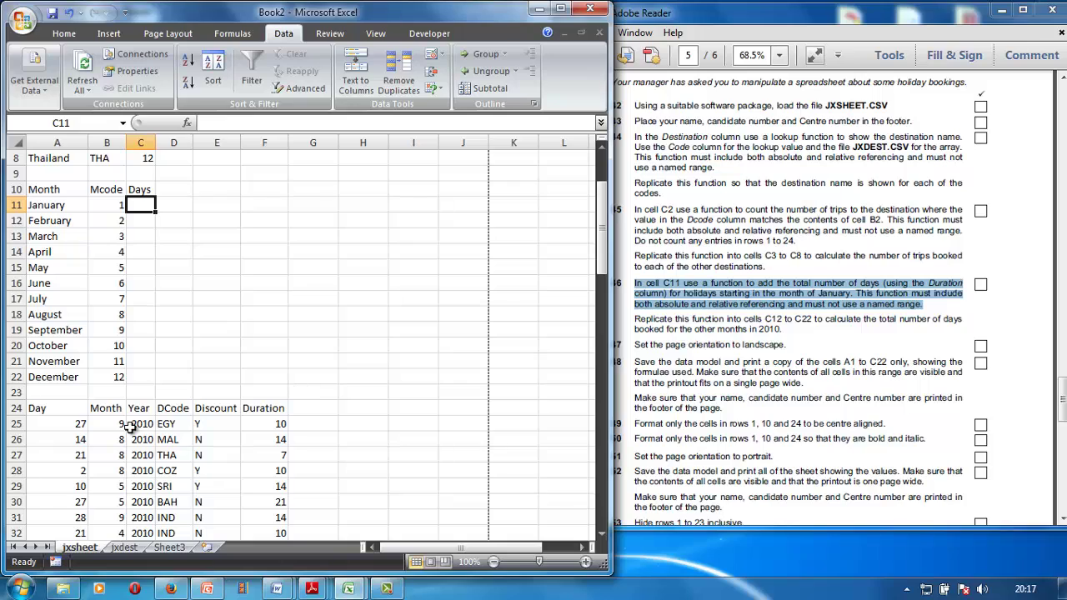
# Step: Begin a formula with = in cell C11 beside January under Days
pyautogui.moveTo(111, 424); pyautogui.dragTo(107, 500)
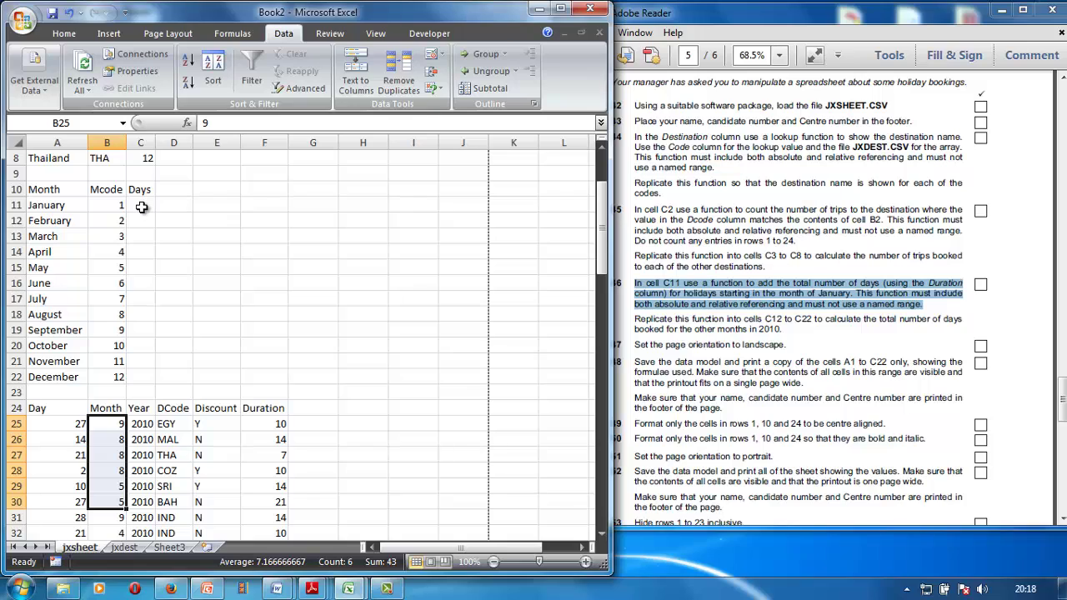
pyautogui.click(141, 207)
pyautogui.write('=')
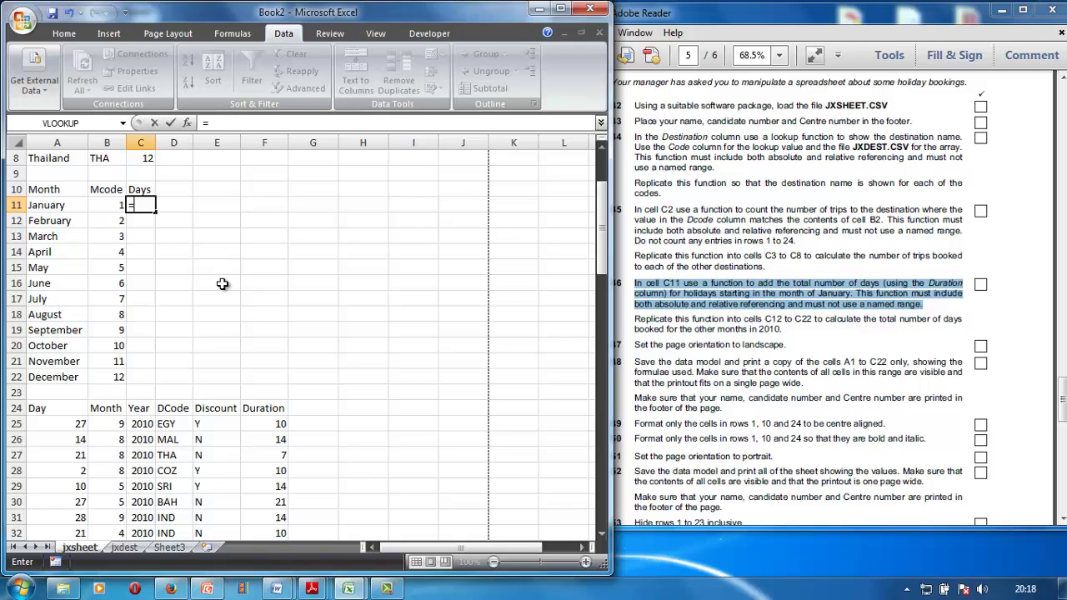
# Step: Enter =sumif(B25:B98,B11,F25:F98) in C11 to sum January durations
pyautogui.write('sumif')
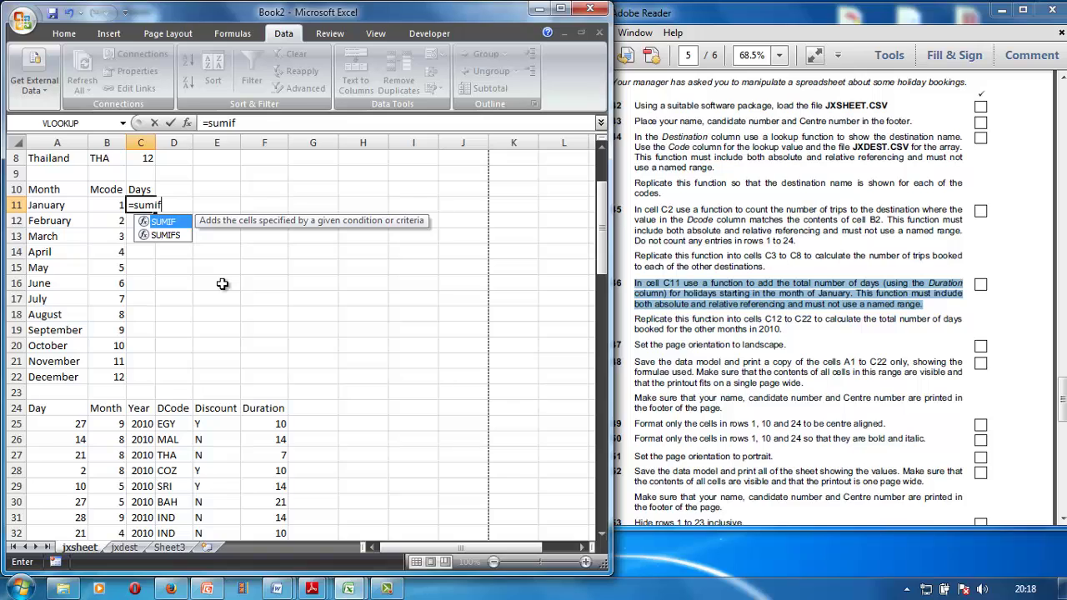
pyautogui.write('(')
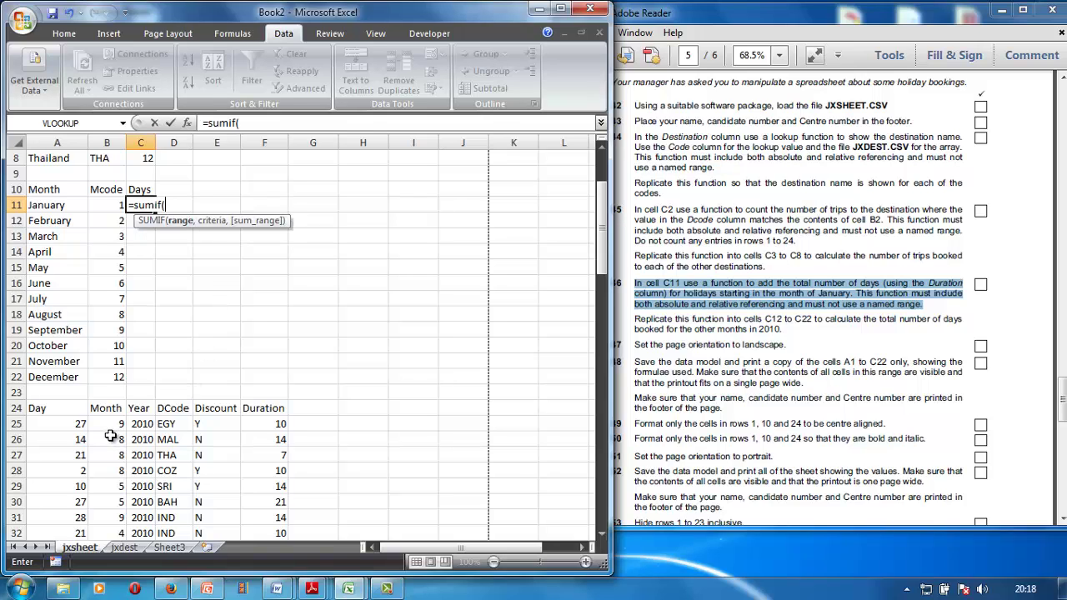
pyautogui.moveTo(109, 423); pyautogui.dragTo(117, 503)
pyautogui.moveTo(601, 480); pyautogui.dragTo(564, 228)
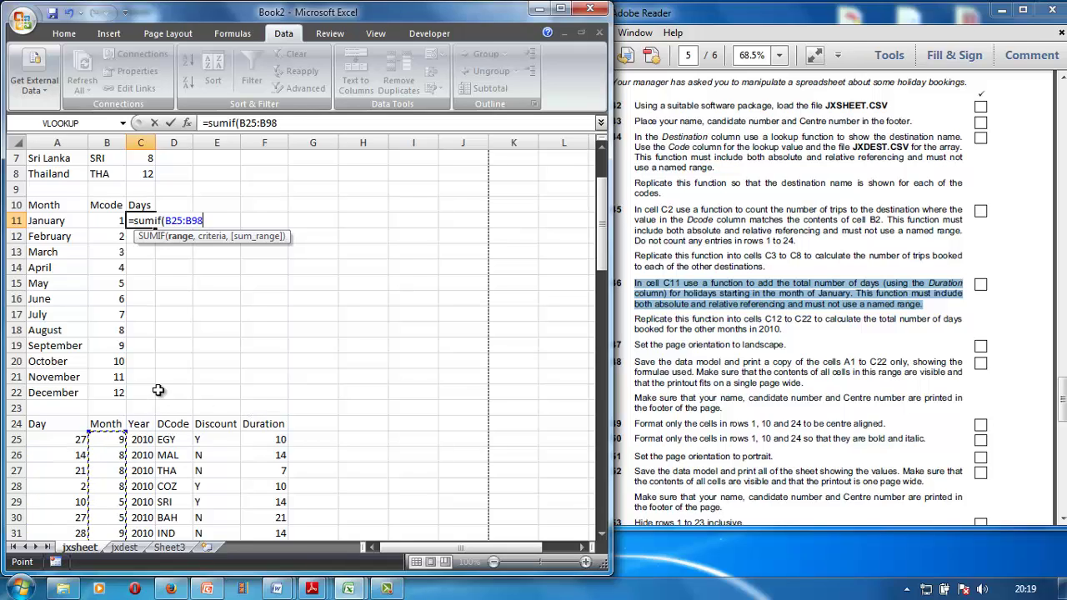
pyautogui.write(',')
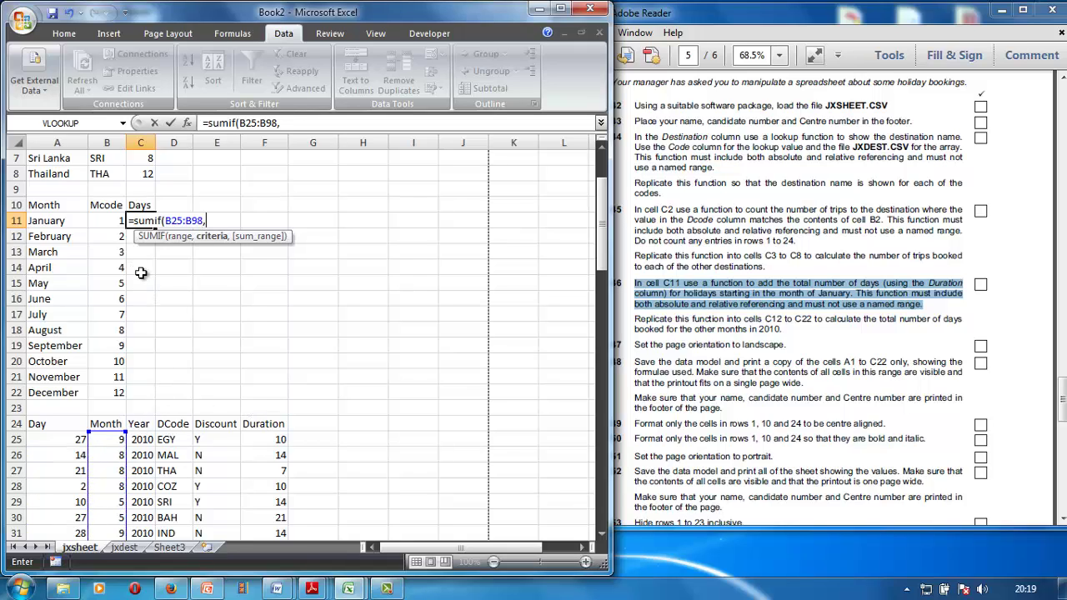
pyautogui.click(111, 222)
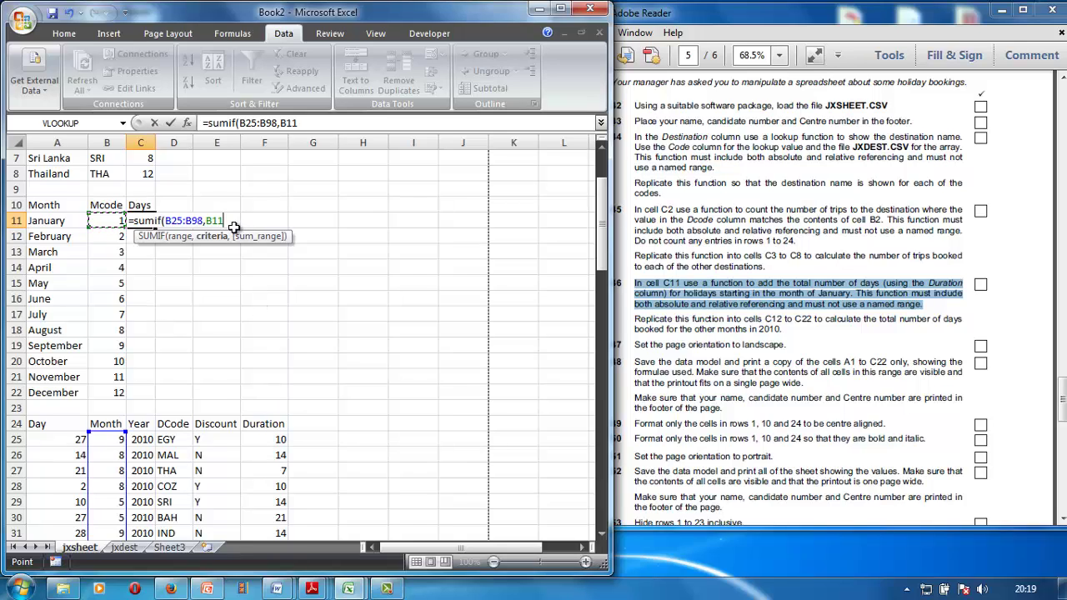
pyautogui.write(',')
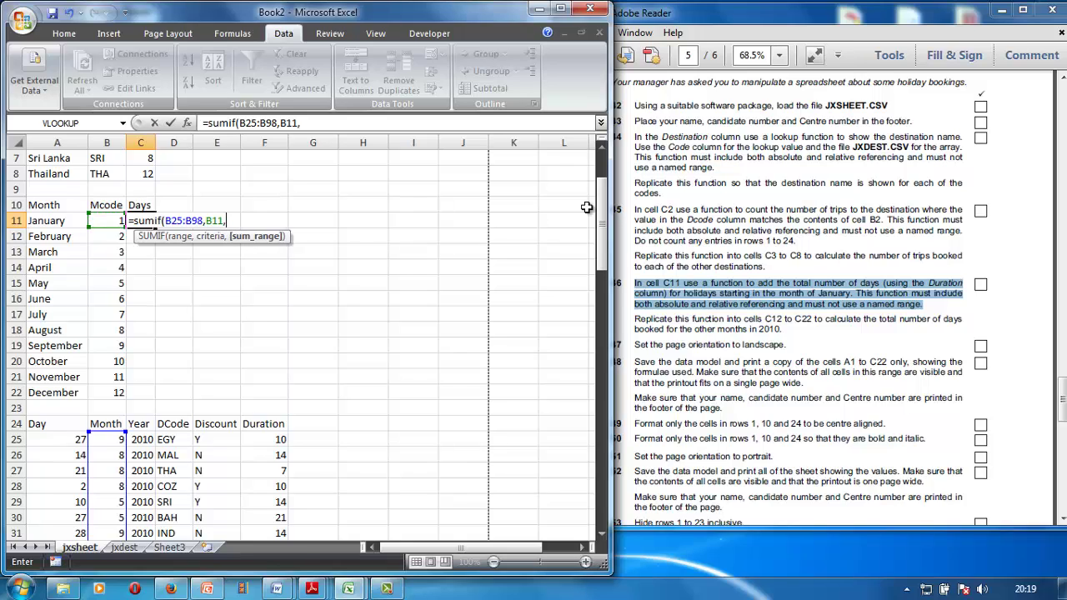
pyautogui.click(606, 223)
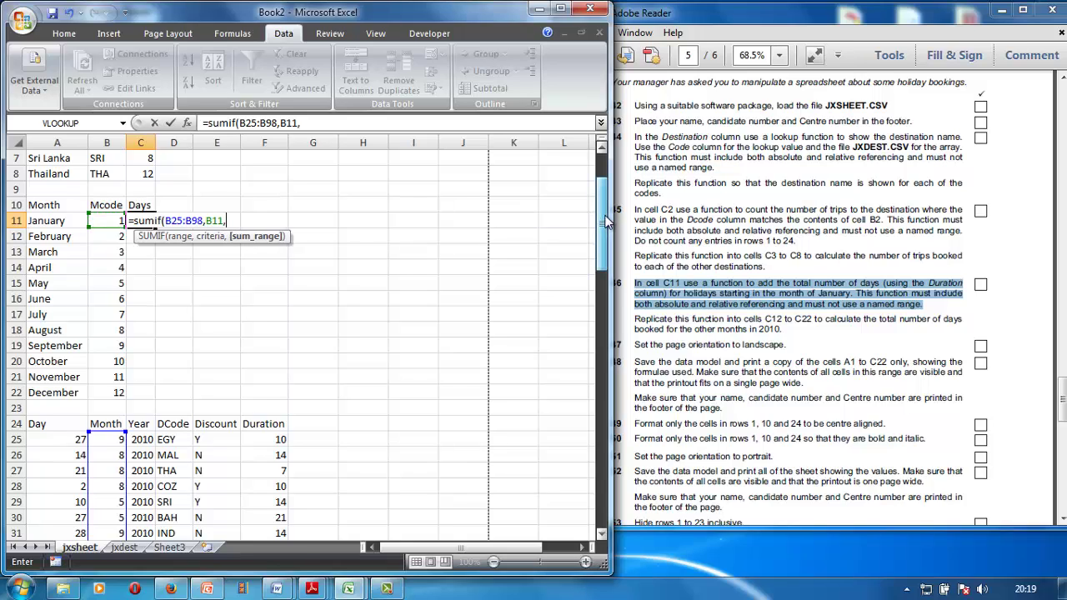
pyautogui.moveTo(276, 439); pyautogui.dragTo(283, 514)
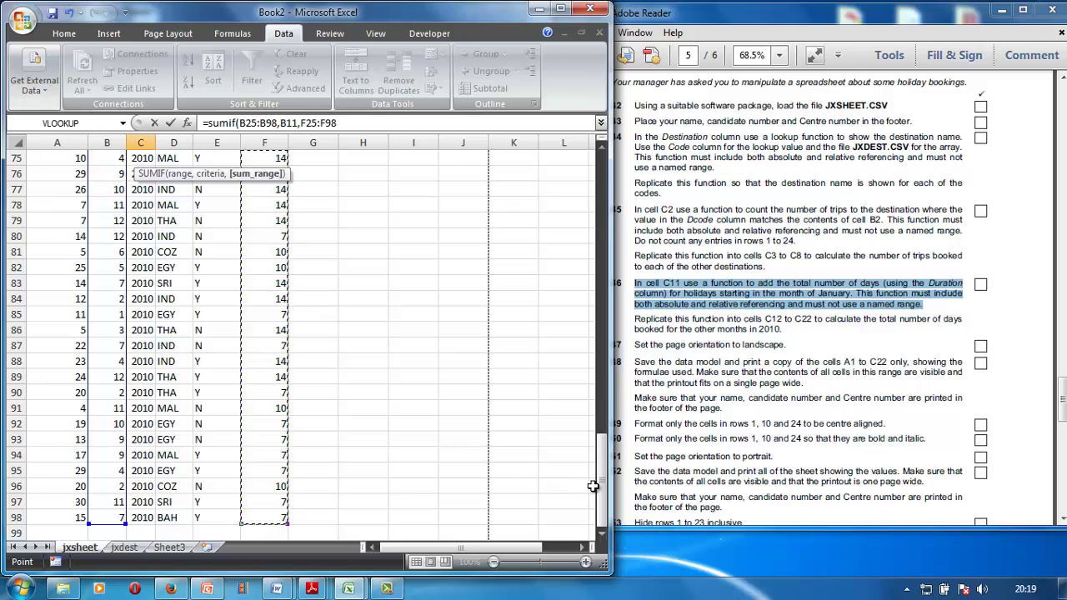
pyautogui.moveTo(600, 488); pyautogui.dragTo(590, 205)
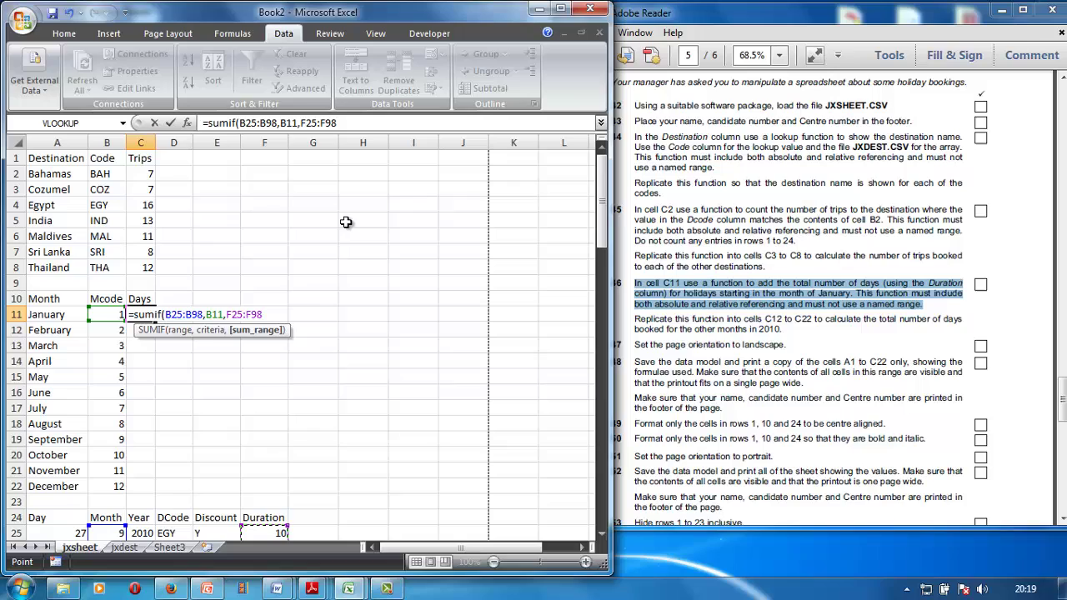
# Step: Commit =SUMIF($B$25:$B$98,B11,$F$25:$F$98) in C11, totalling 28 January days
pyautogui.doubleClick(233, 315)
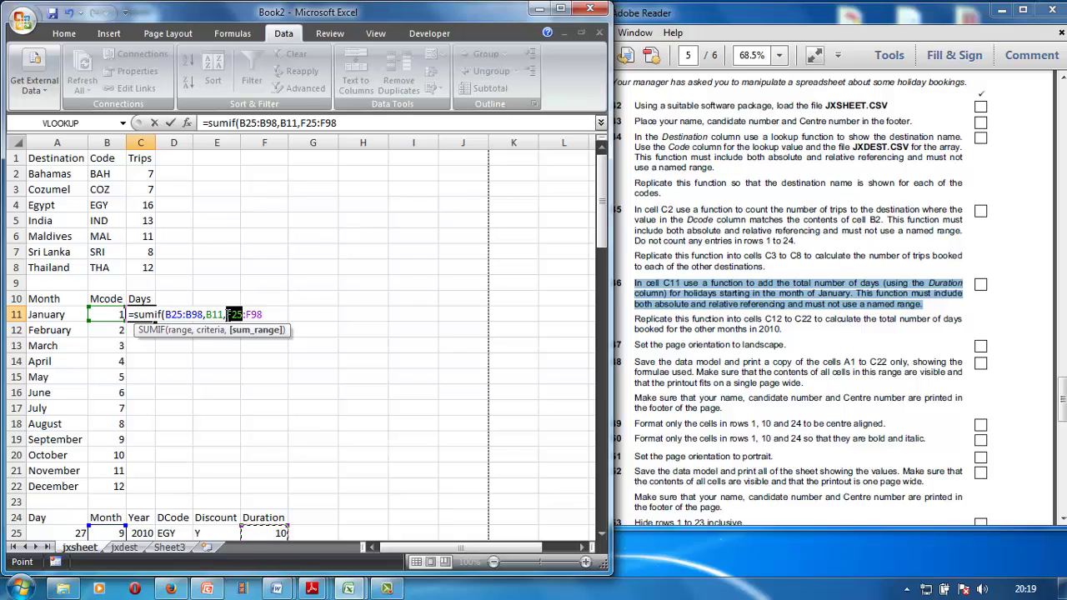
pyautogui.press('F4')
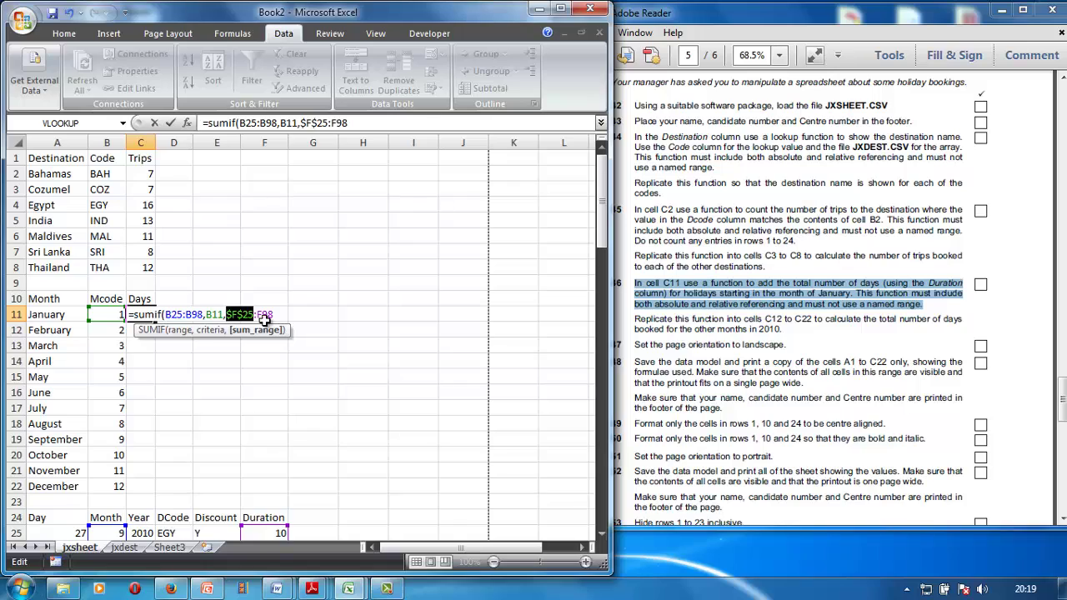
pyautogui.click(274, 315)
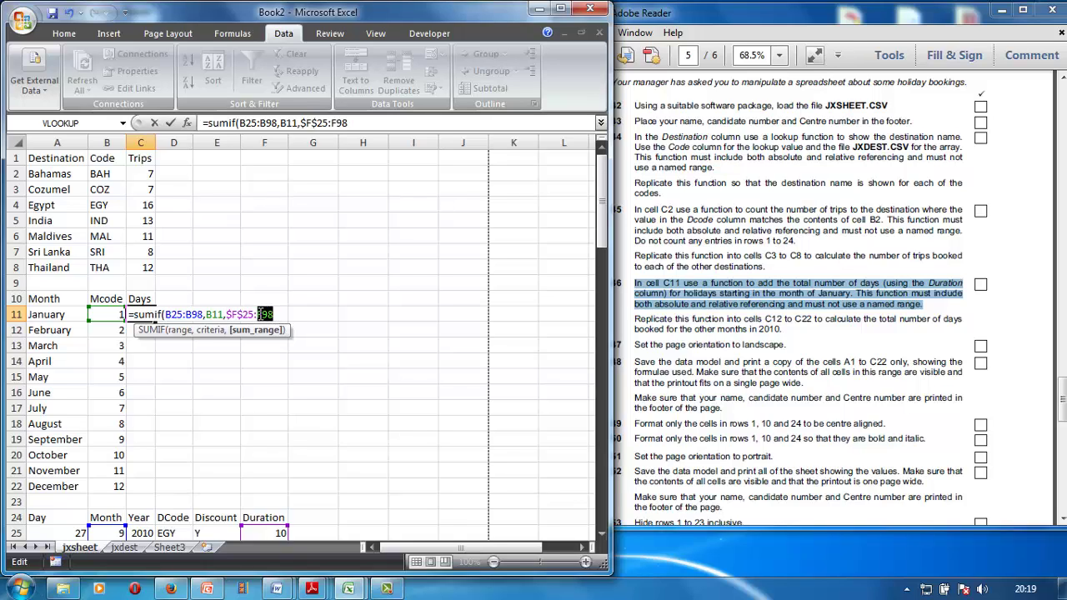
pyautogui.press('F4')
pyautogui.press('Right')
pyautogui.press('F4')
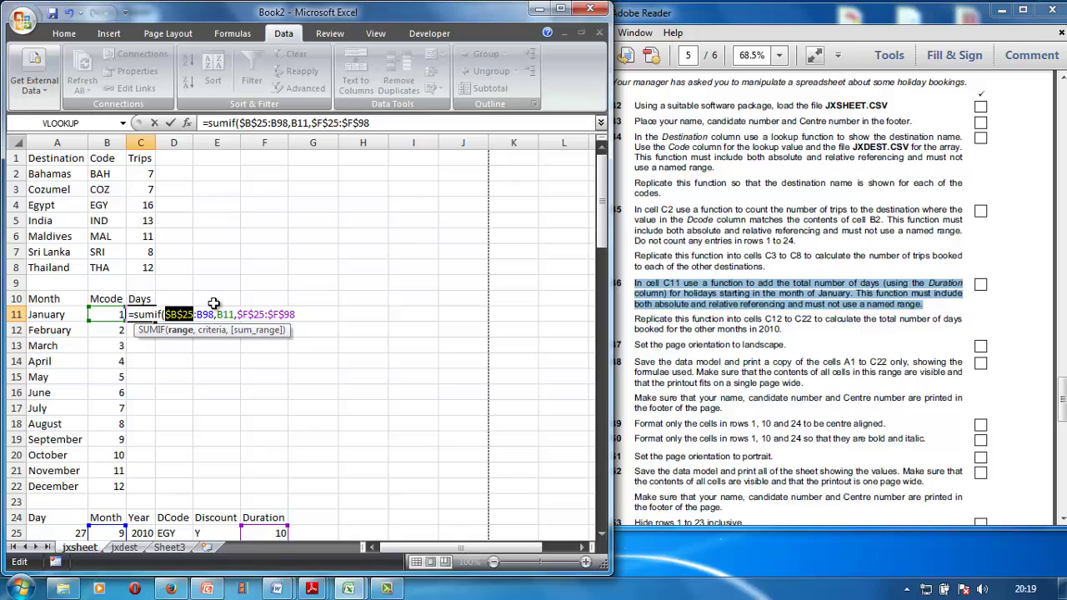
pyautogui.moveTo(216, 315); pyautogui.dragTo(196, 314)
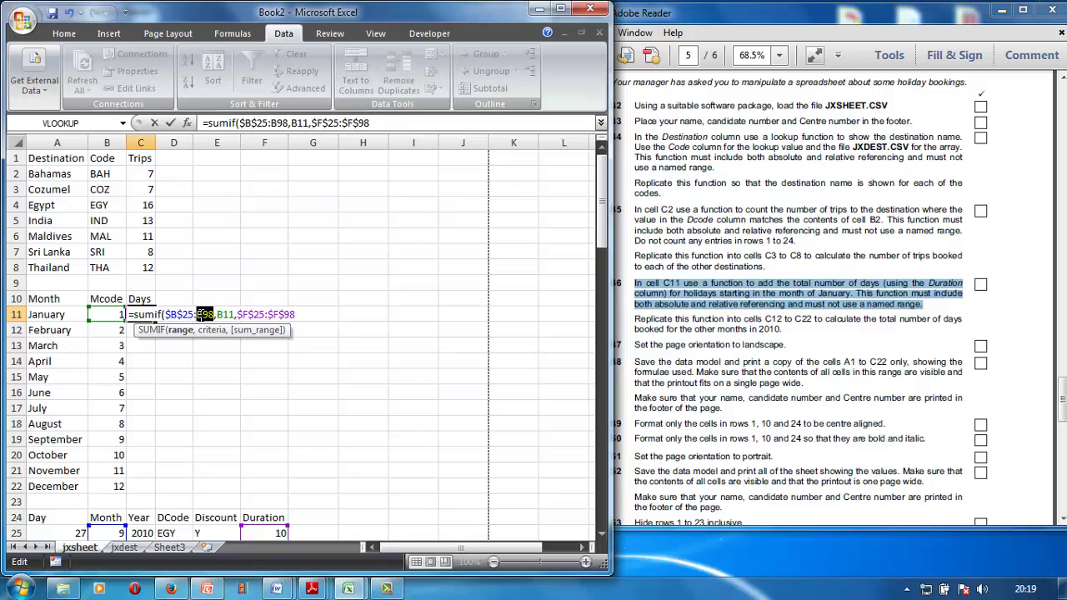
pyautogui.press('F4')
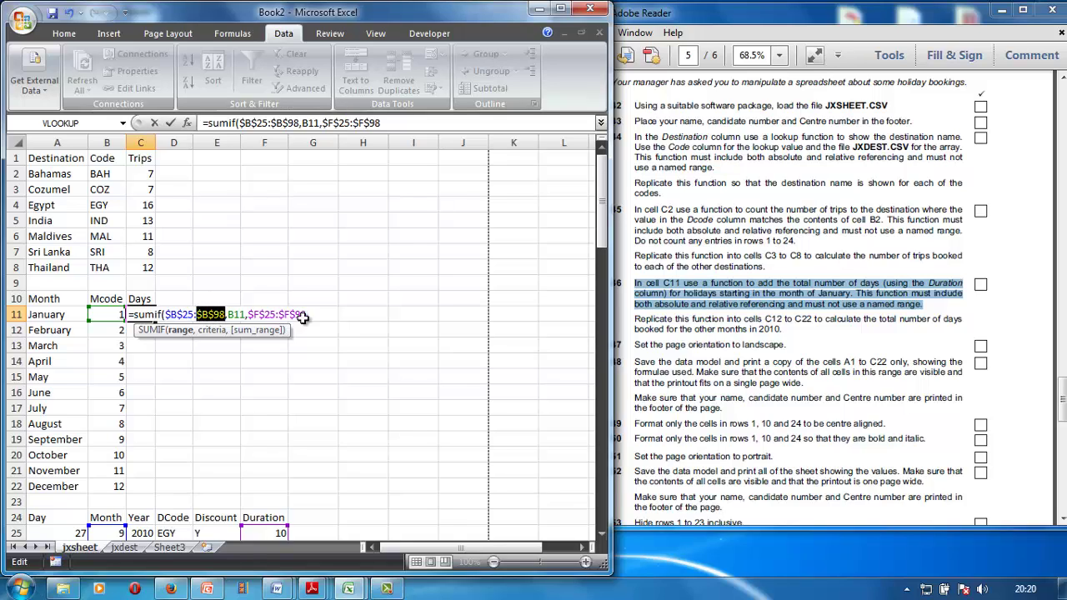
pyautogui.click(309, 314)
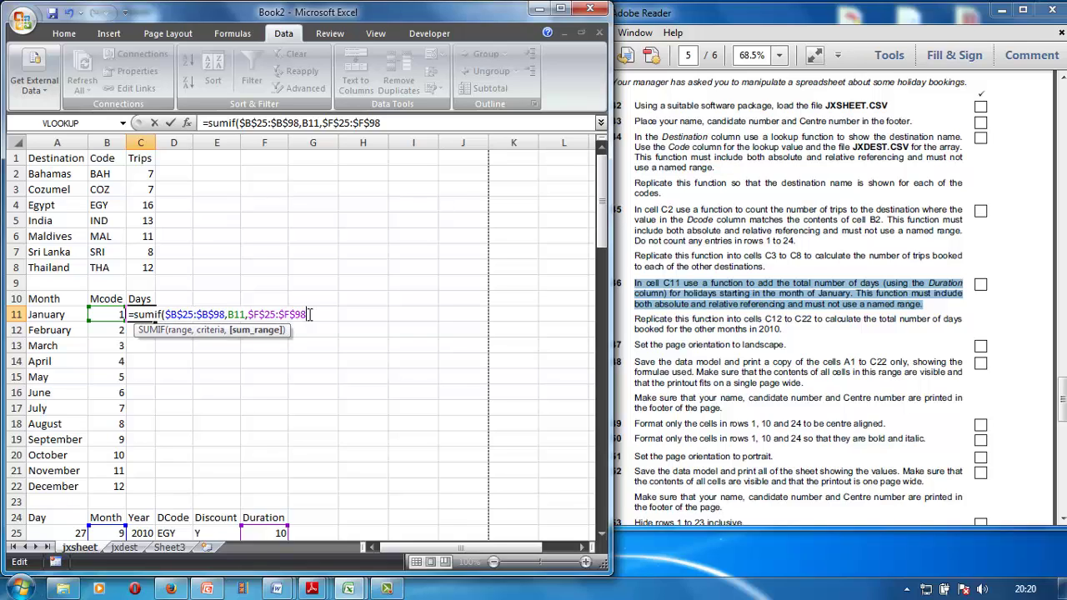
pyautogui.press('Return')
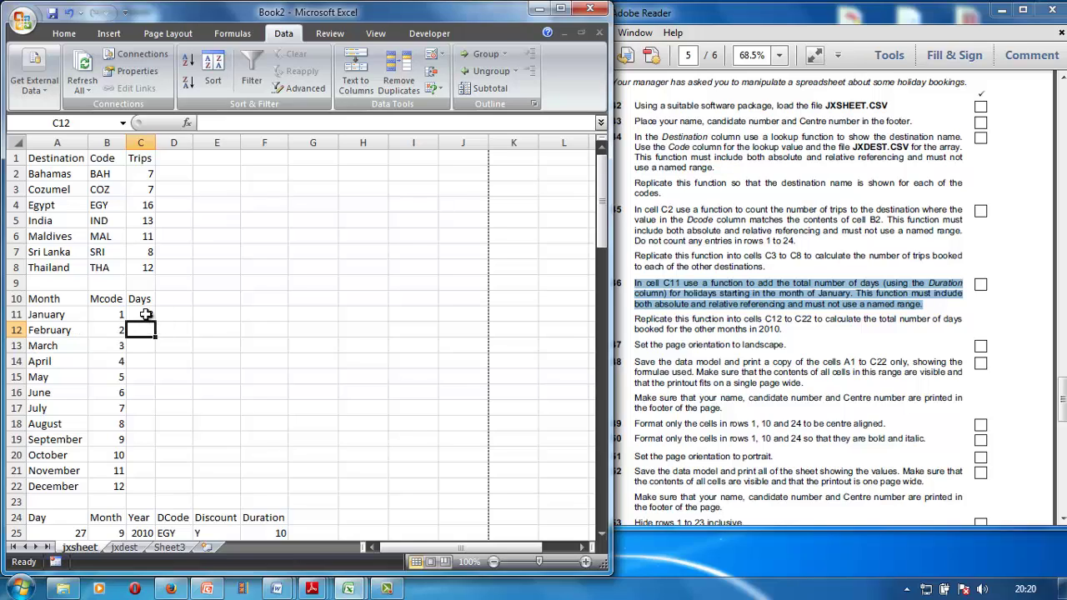
pyautogui.click(143, 315)
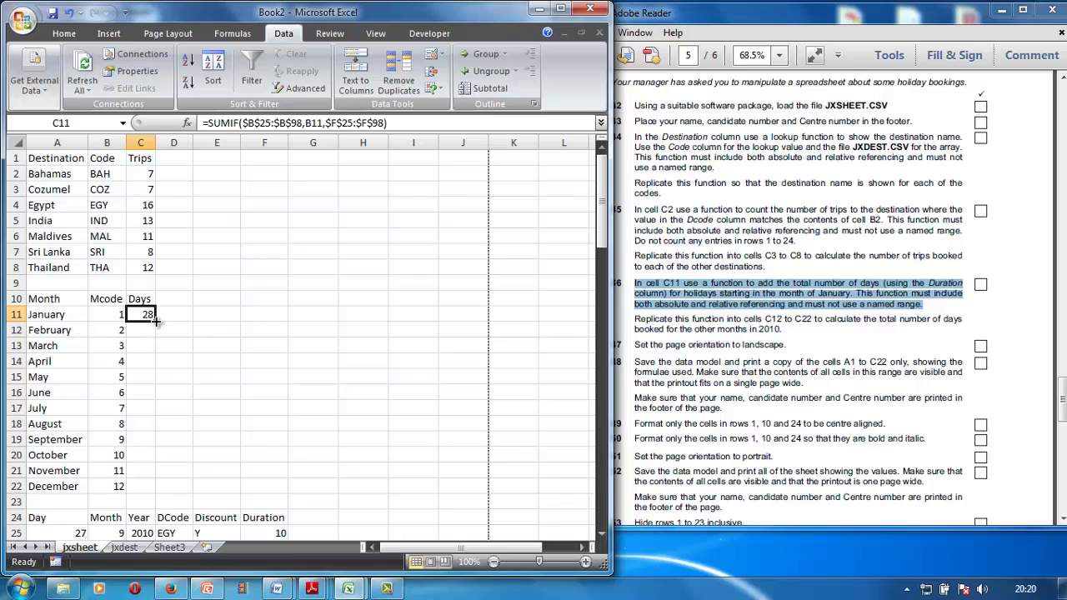
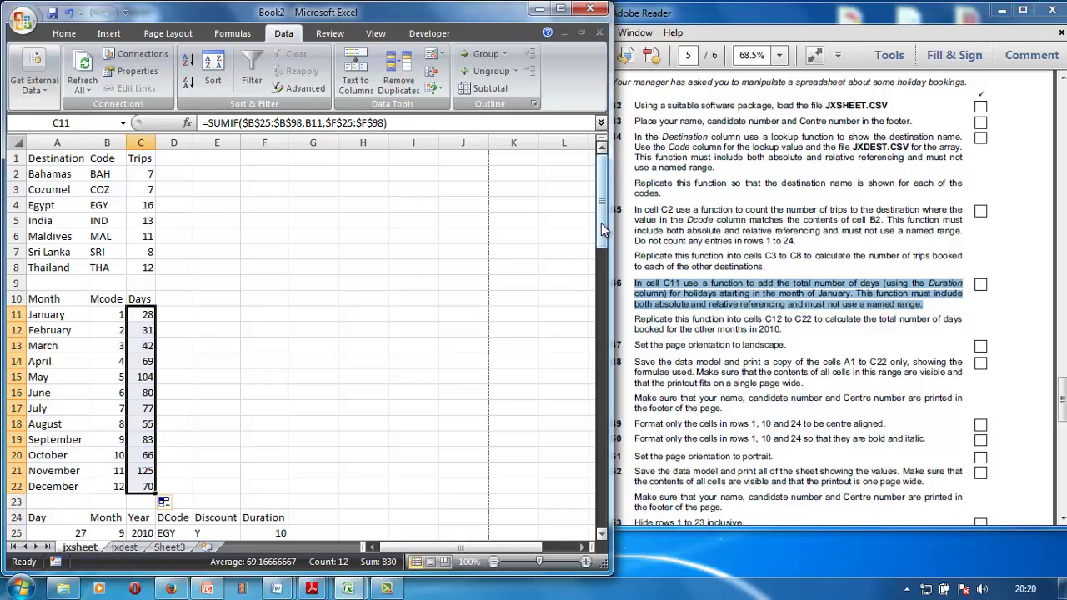
# Step: Fill the SUMIF day totals down C11:C22, from 28 for January to 70 for December
pyautogui.moveTo(600, 239)
pyautogui.mouseDown()
pyautogui.moveTo(598, 276)
pyautogui.moveTo(601, 244)
pyautogui.mouseUp()
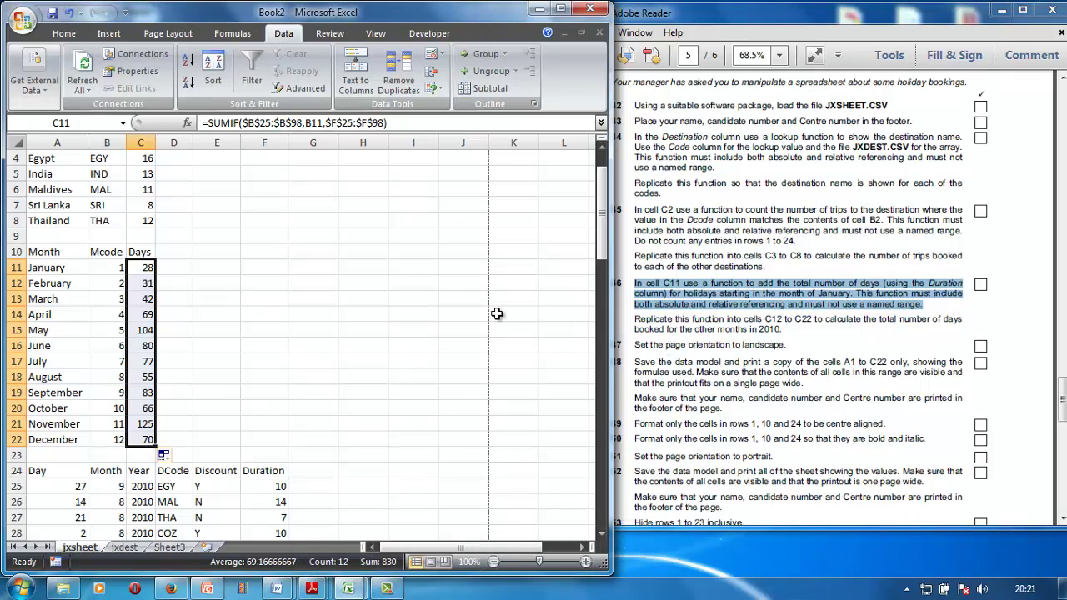
pyautogui.click(171, 33)
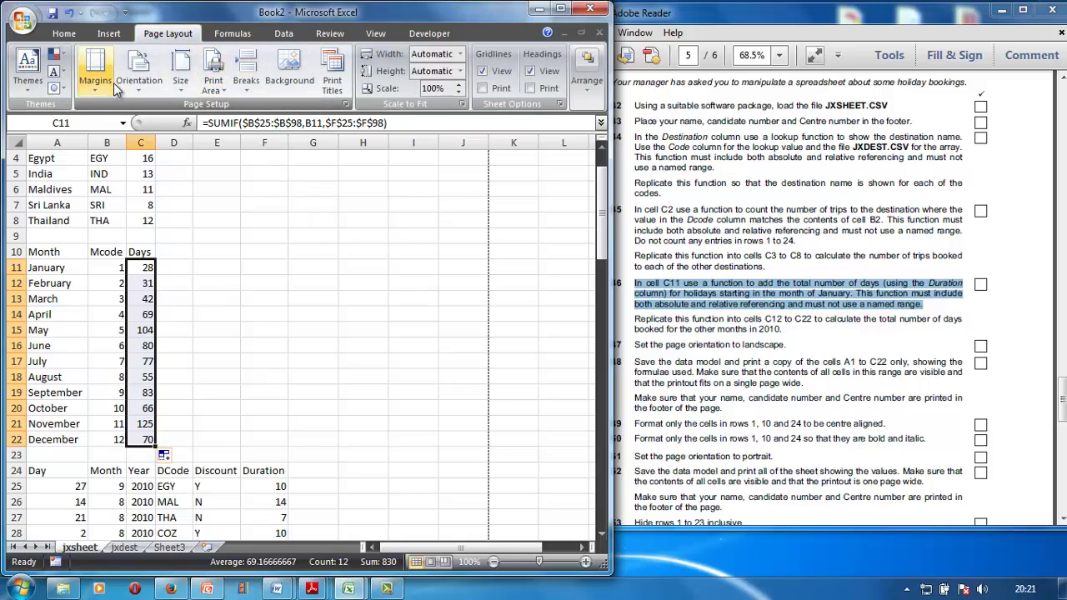
# Step: Set the page orientation to landscape and select A1:C22 for printing
pyautogui.click(142, 81)
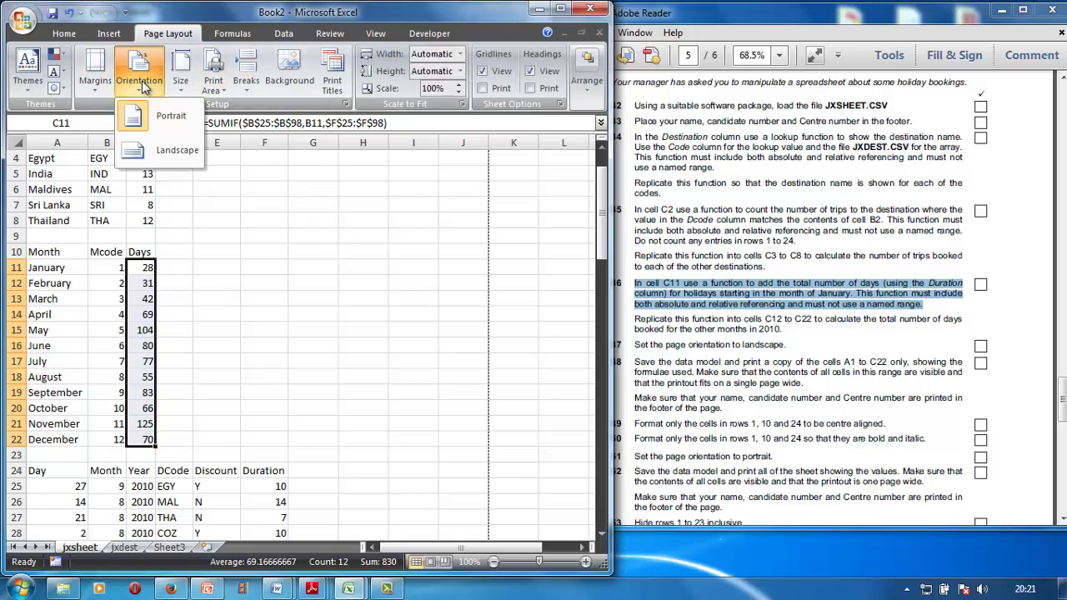
pyautogui.click(166, 158)
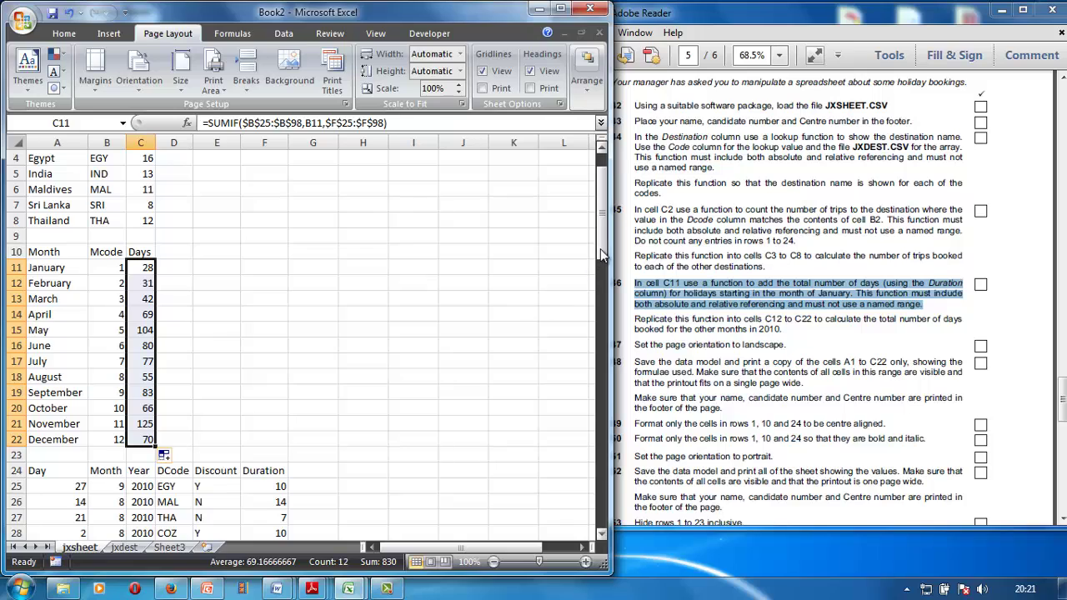
pyautogui.moveTo(606, 247); pyautogui.dragTo(606, 235)
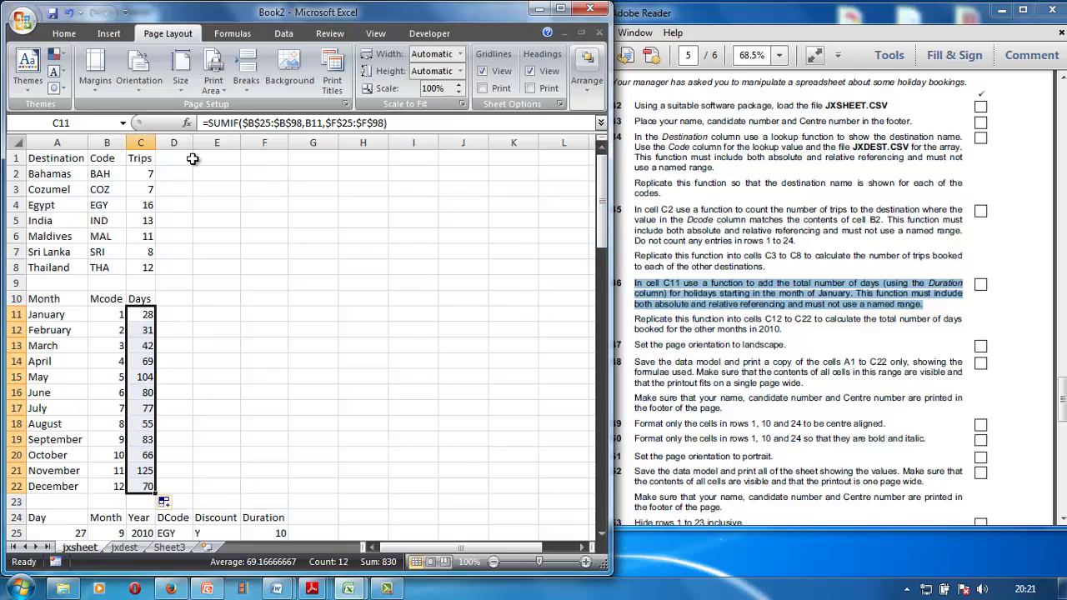
pyautogui.moveTo(45, 158); pyautogui.dragTo(140, 484)
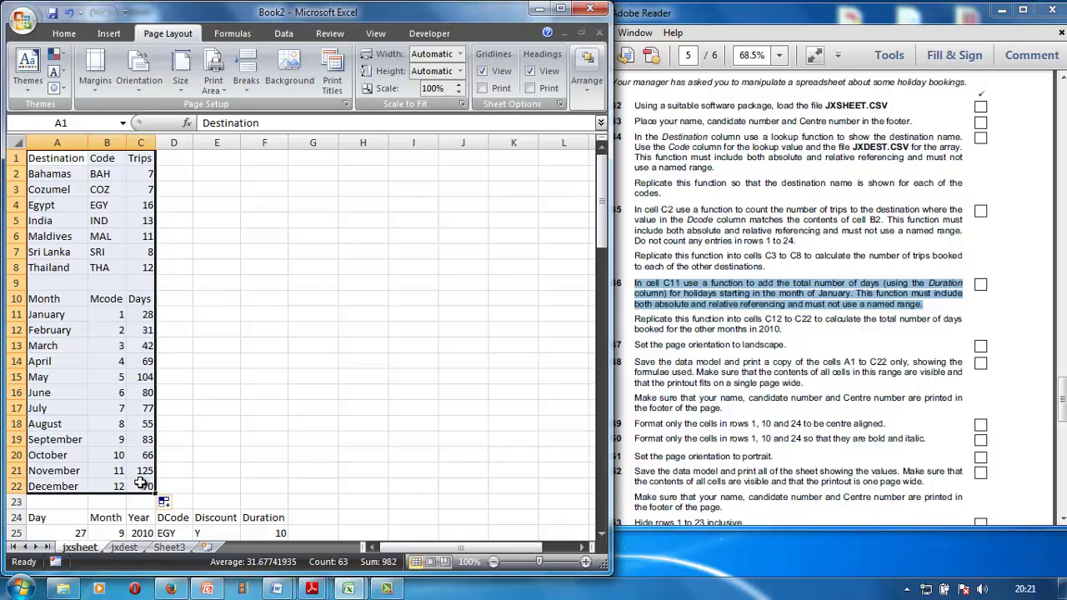
# Step: Display formulas instead of values and autofit columns C and A to them
pyautogui.click(233, 33)
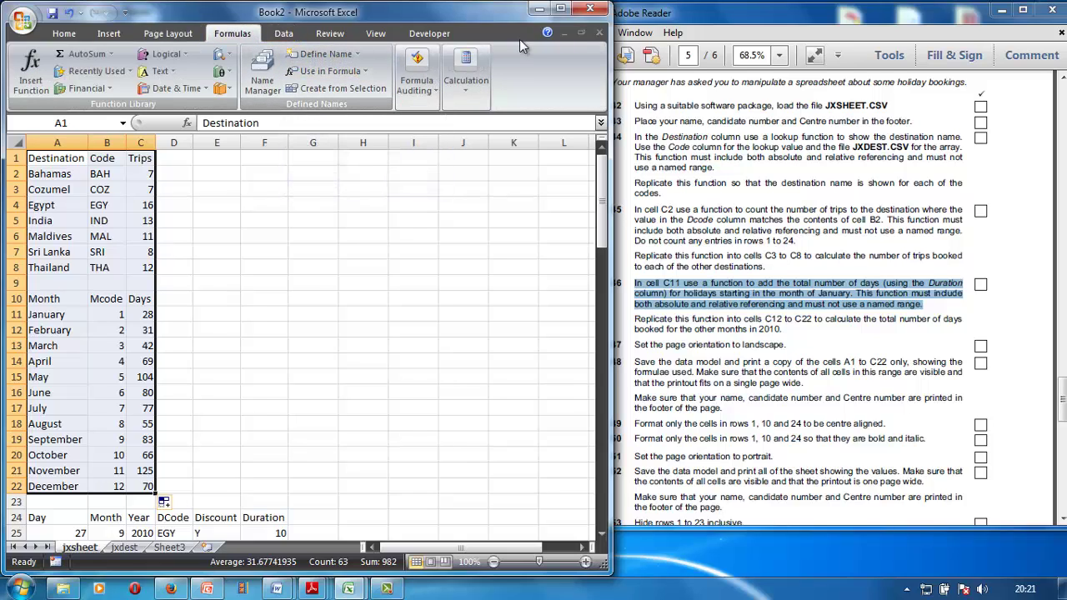
pyautogui.click(563, 12)
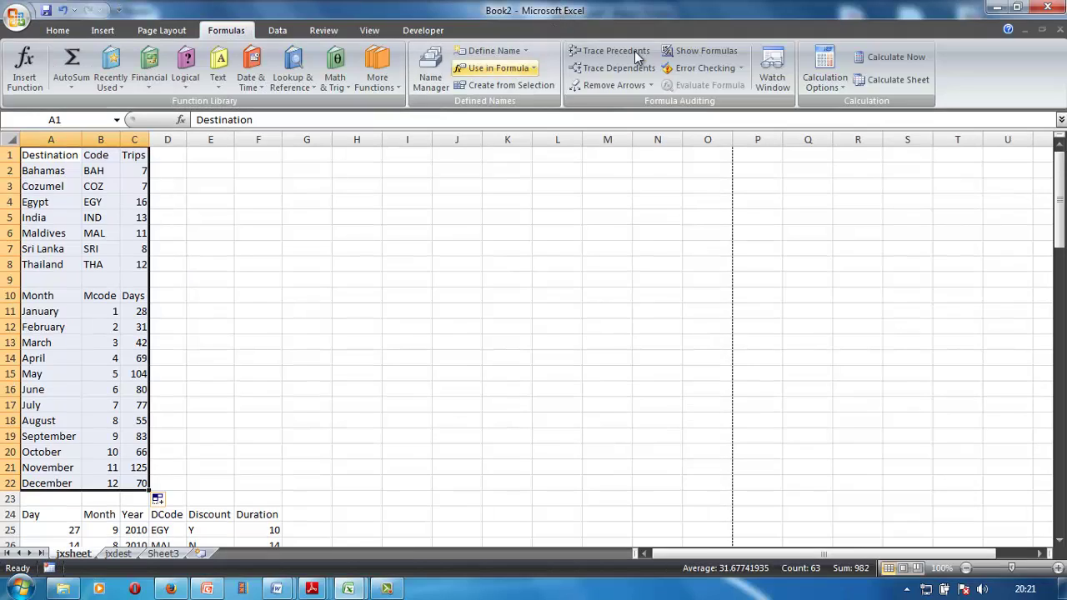
pyautogui.click(677, 52)
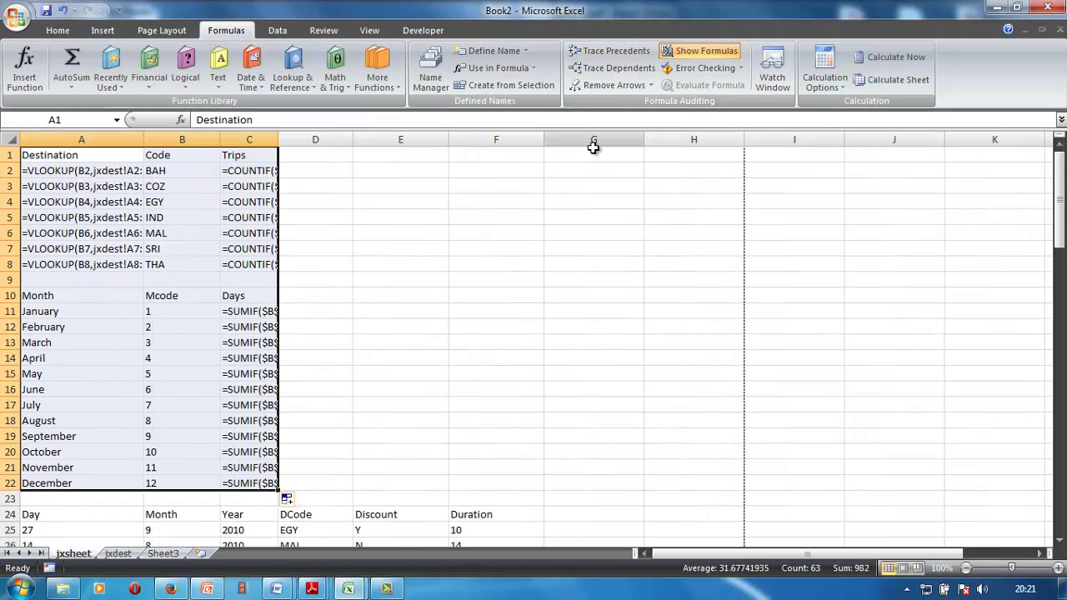
pyautogui.doubleClick(280, 140)
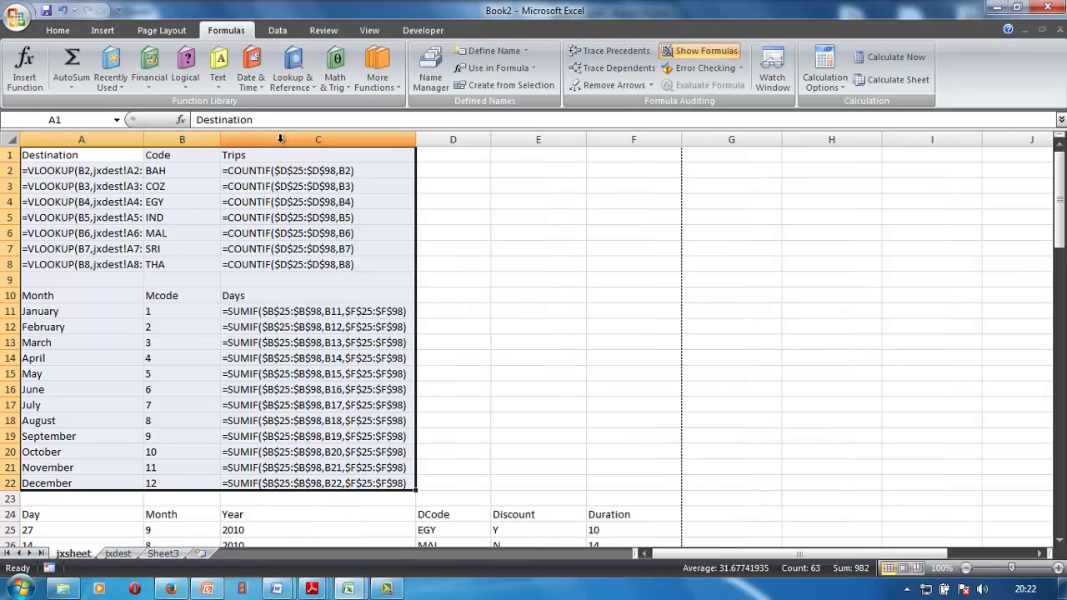
pyautogui.doubleClick(144, 140)
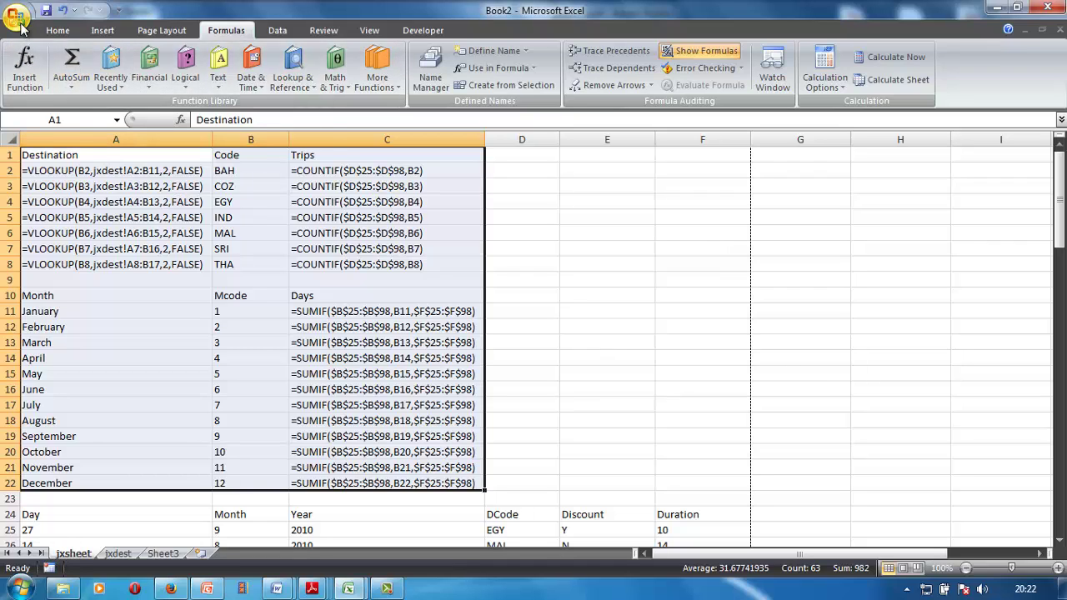
# Step: Open a print preview of the formula view
pyautogui.click(20, 25)
pyautogui.moveTo(48, 194)
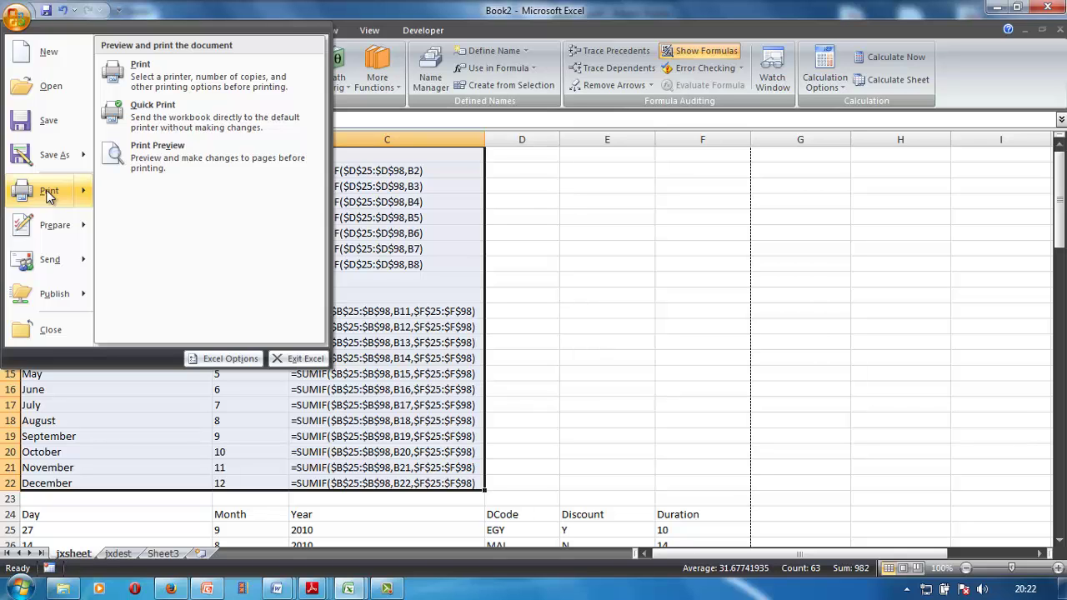
pyautogui.click(149, 162)
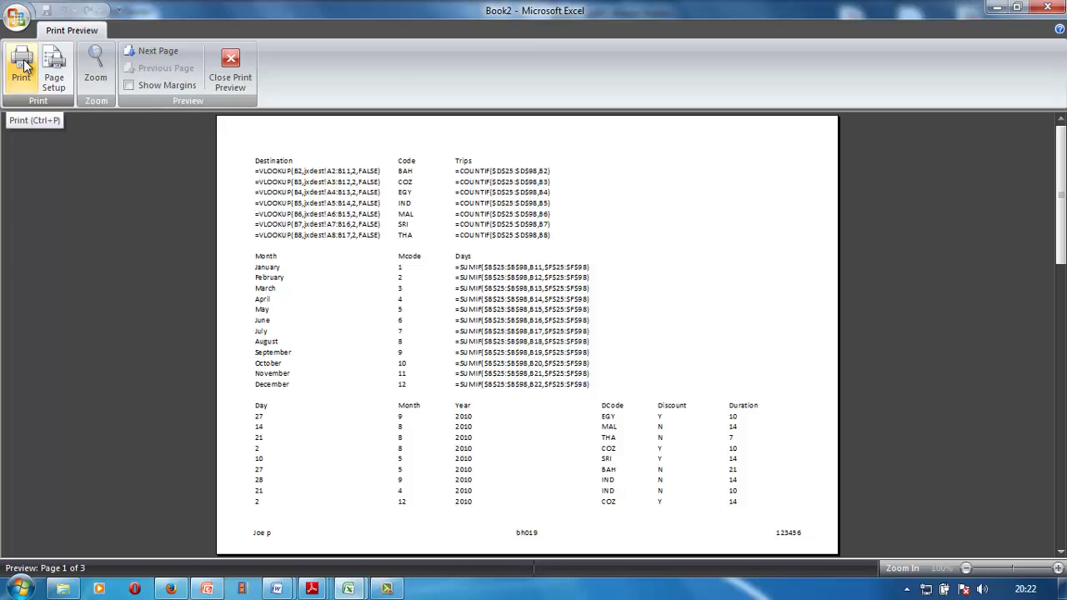
# Step: Close the print preview and switch the sheet back to calculated values
pyautogui.click(232, 65)
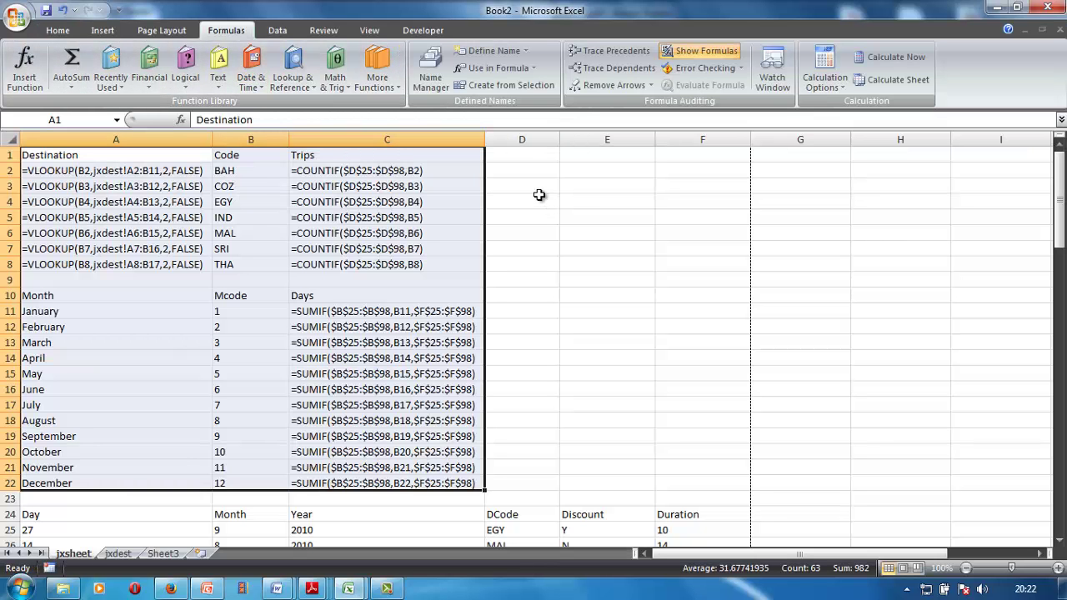
pyautogui.click(1017, 8)
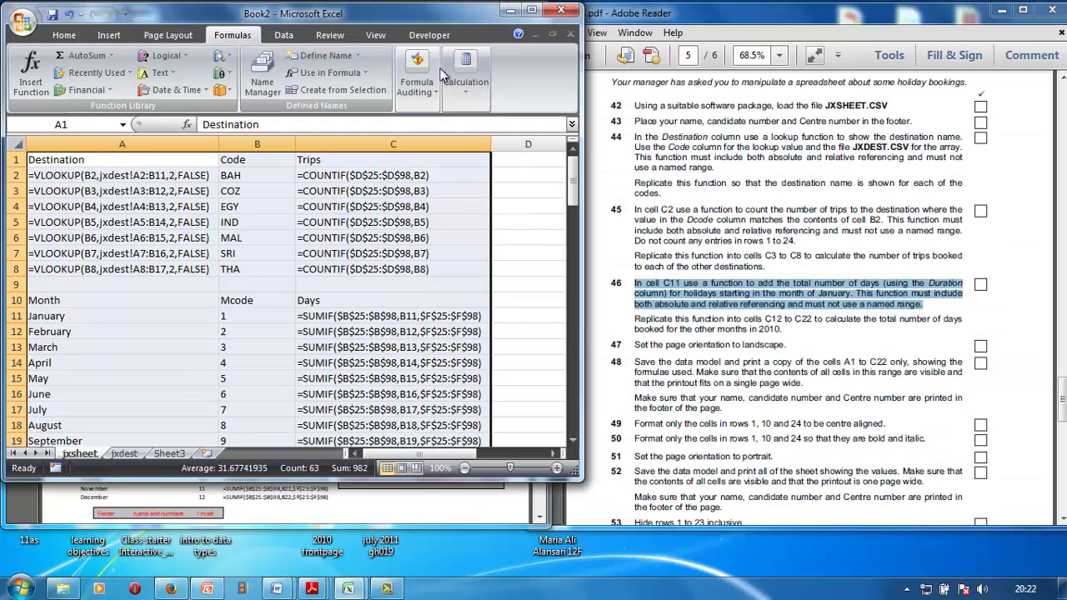
pyautogui.click(532, 11)
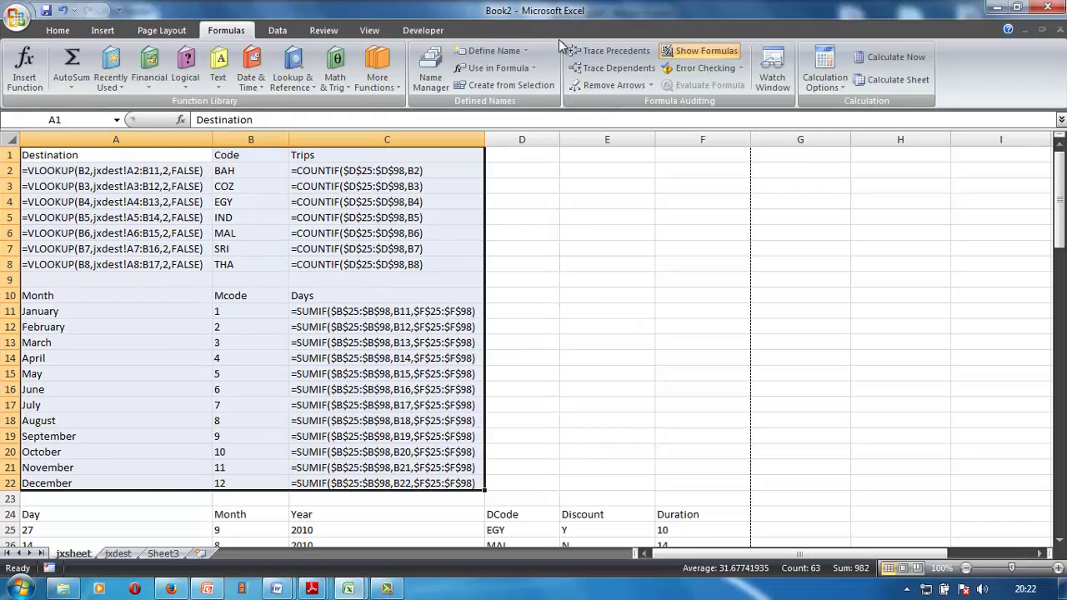
pyautogui.click(689, 55)
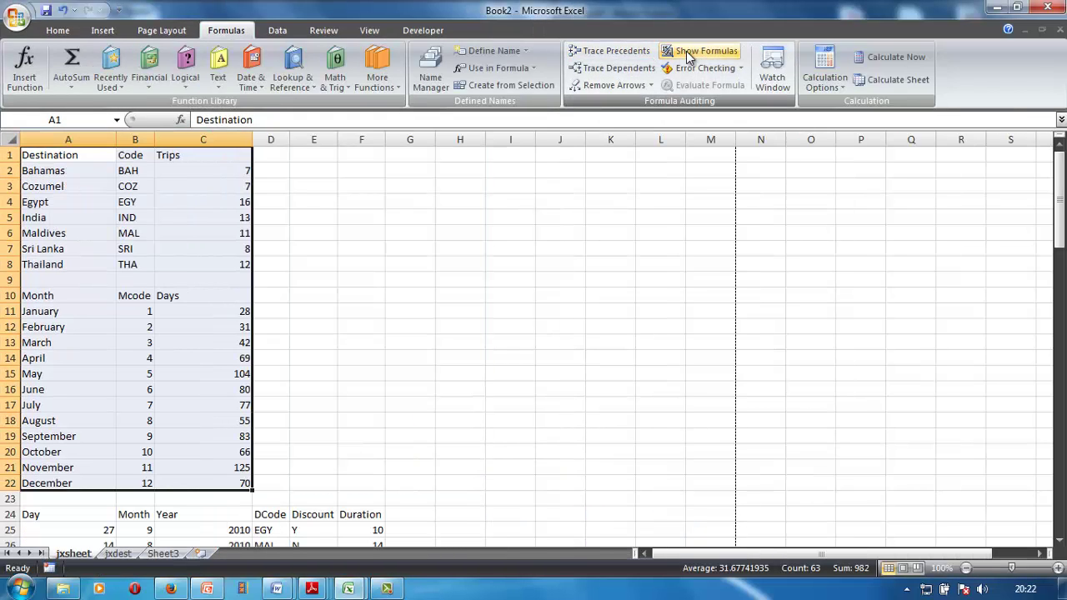
# Step: Check the footer instruction in the task PDF, then return to cell C1
pyautogui.click(1016, 8)
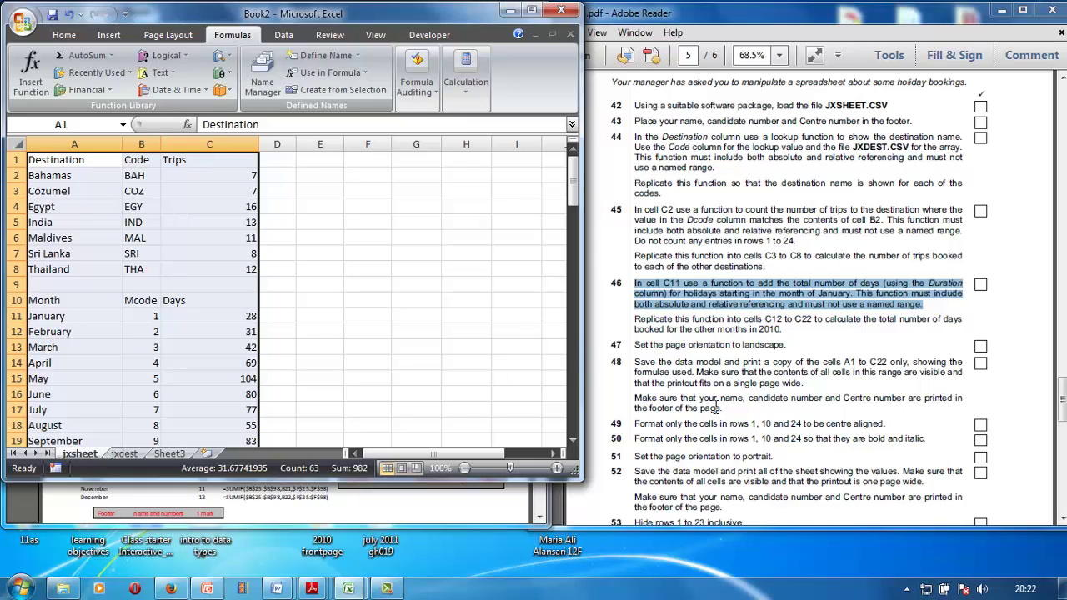
pyautogui.click(719, 408)
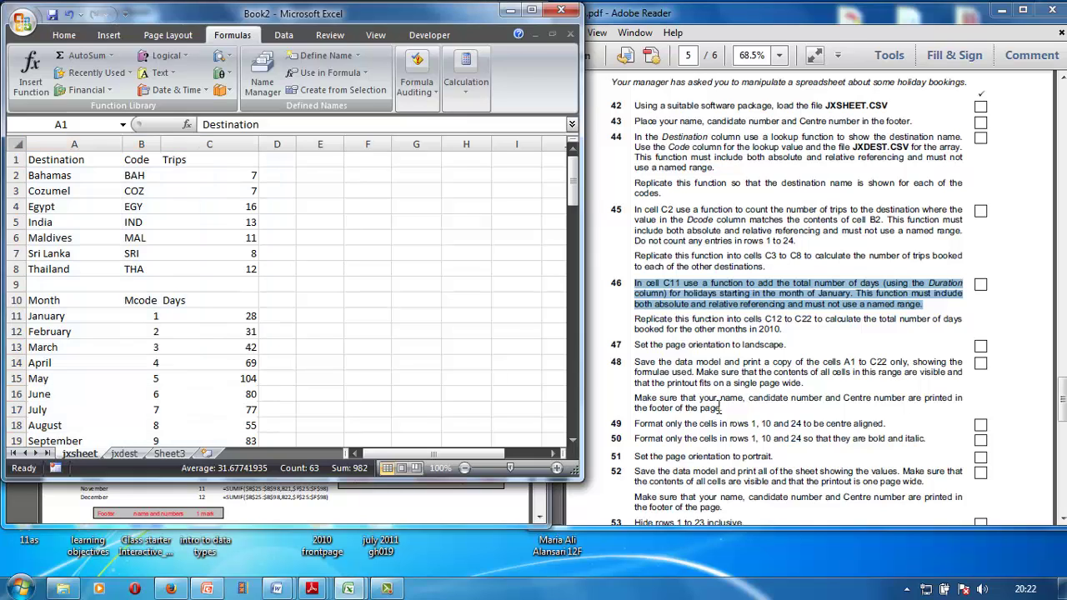
pyautogui.moveTo(721, 408); pyautogui.dragTo(654, 399)
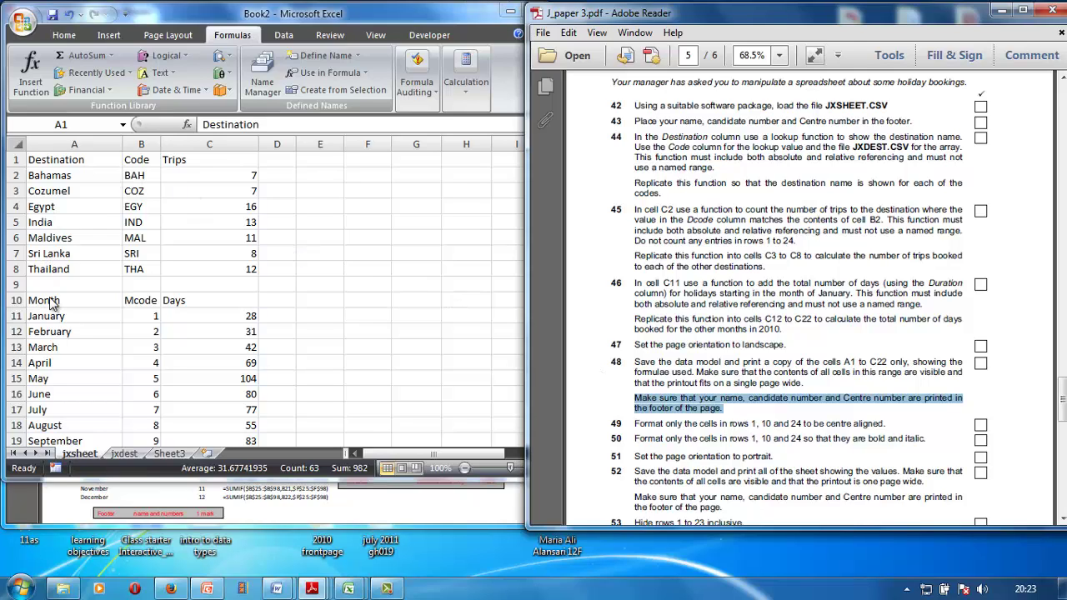
pyautogui.hotkey('alt', 'Tab')
pyautogui.click(192, 157)
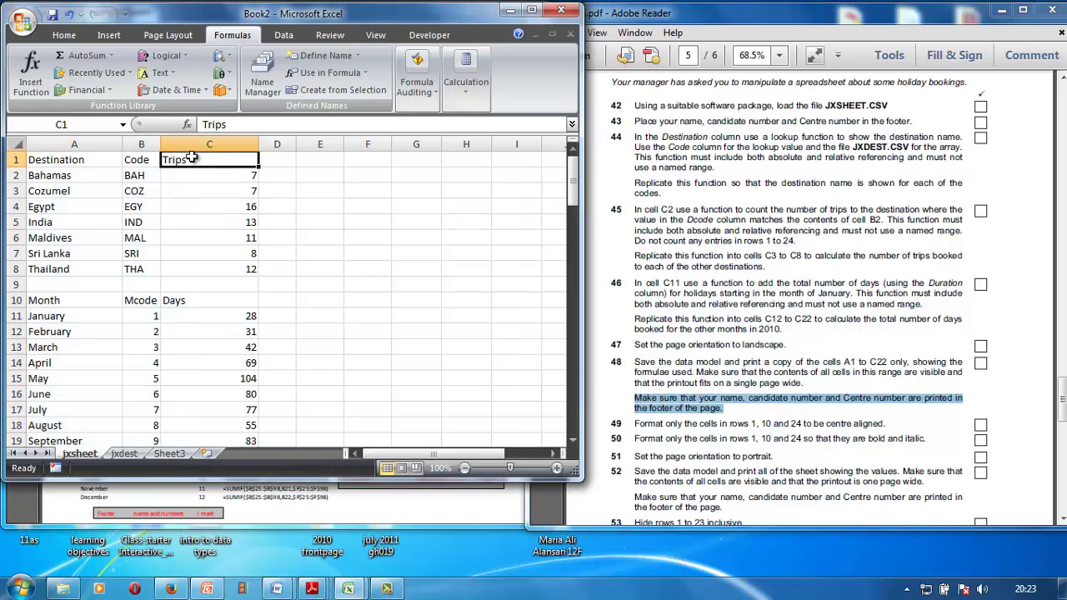
# Step: Centre-align the headers in A1:C1, A10:C10 and A24:F24
pyautogui.moveTo(192, 156); pyautogui.dragTo(90, 156)
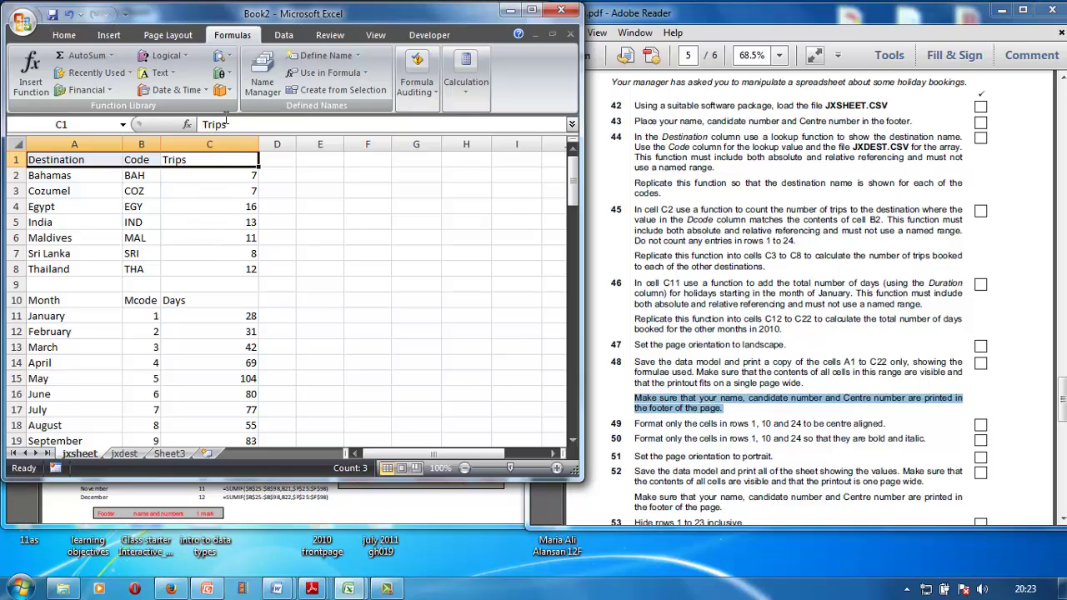
pyautogui.click(64, 35)
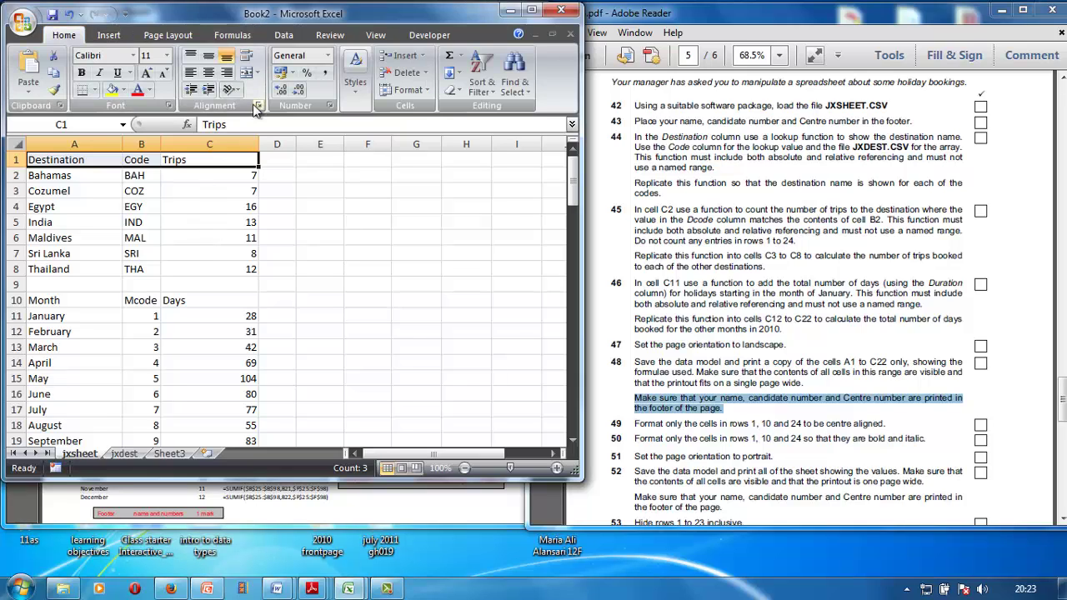
pyautogui.click(208, 73)
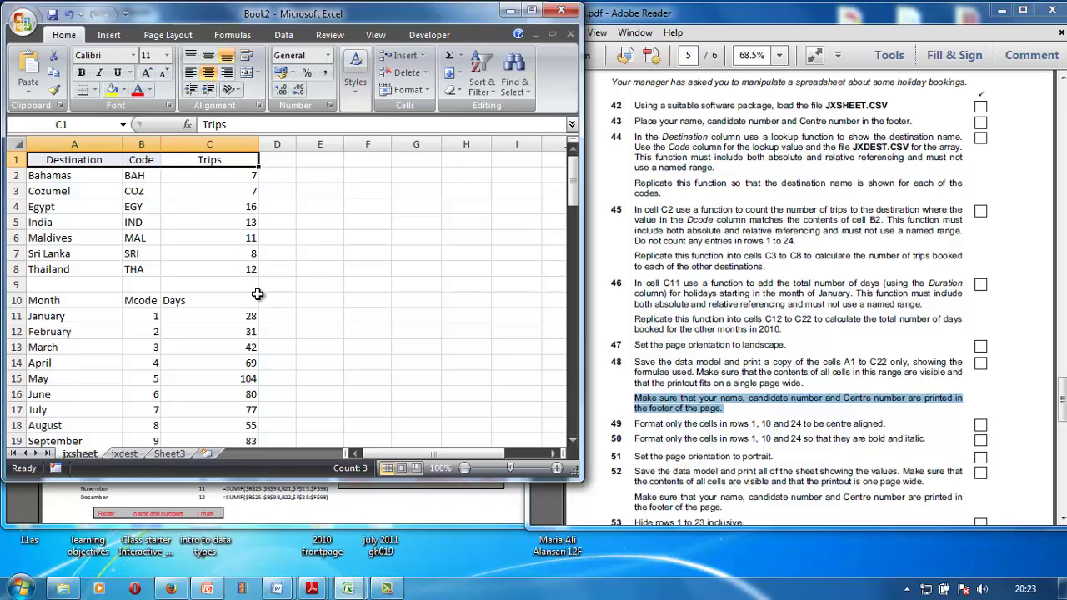
pyautogui.moveTo(252, 303); pyautogui.dragTo(60, 299)
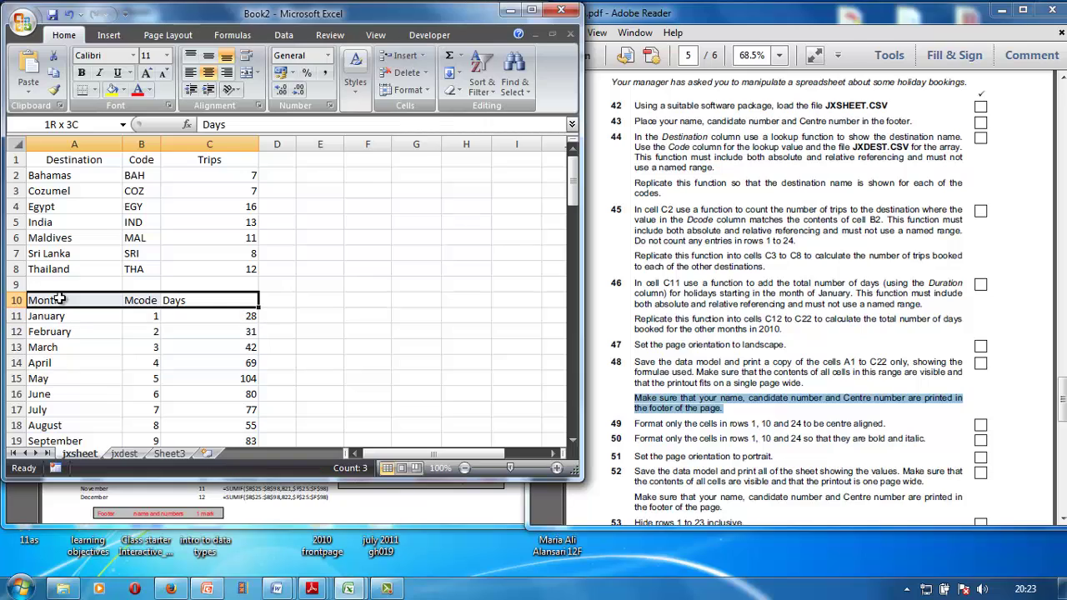
pyautogui.click(208, 73)
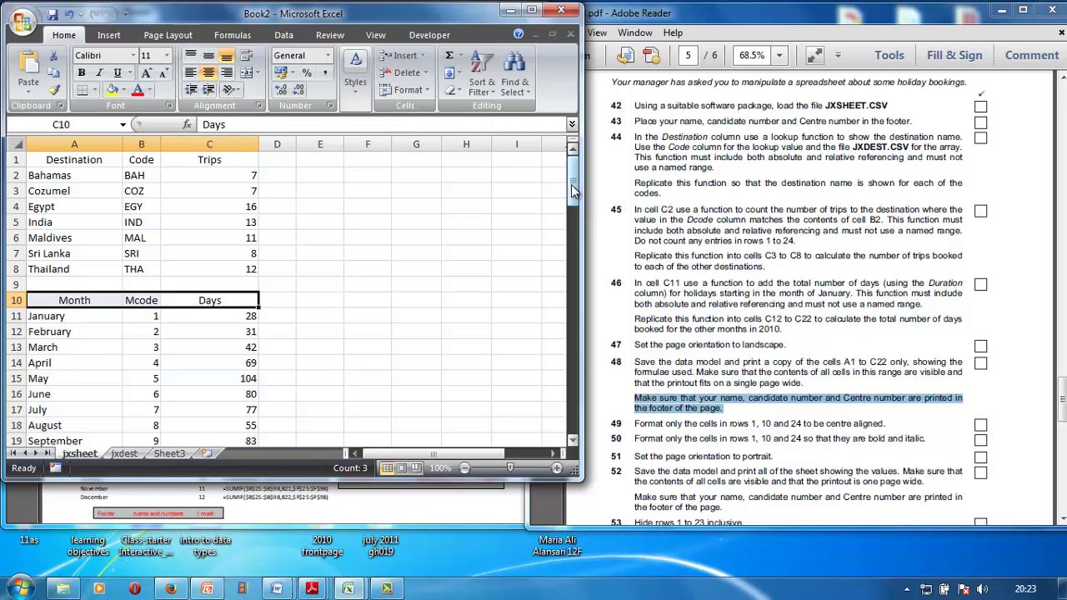
pyautogui.moveTo(573, 192); pyautogui.dragTo(573, 230)
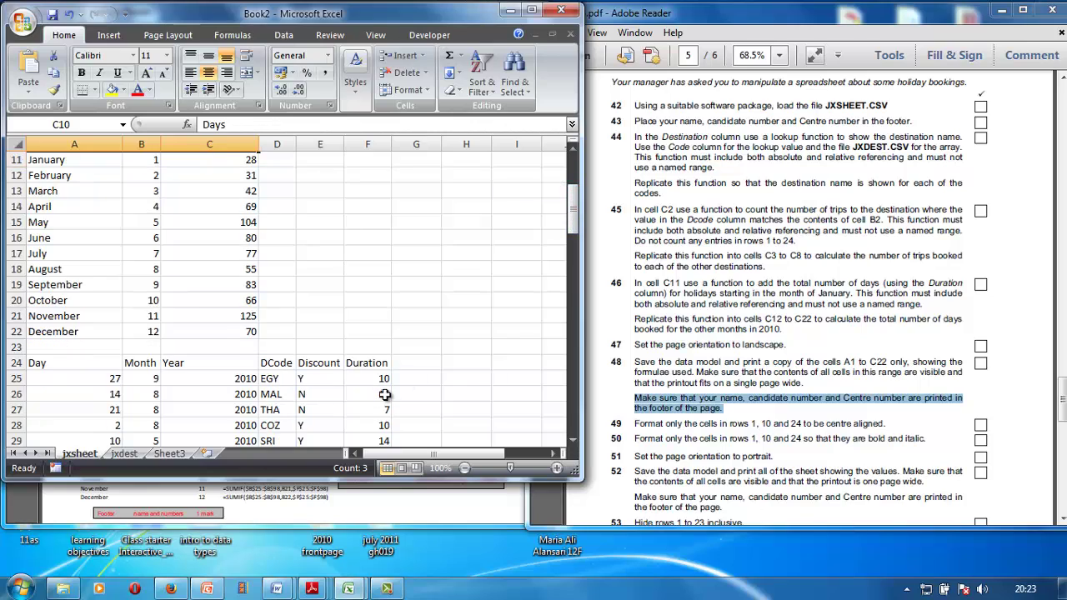
pyautogui.moveTo(371, 361); pyautogui.dragTo(114, 371)
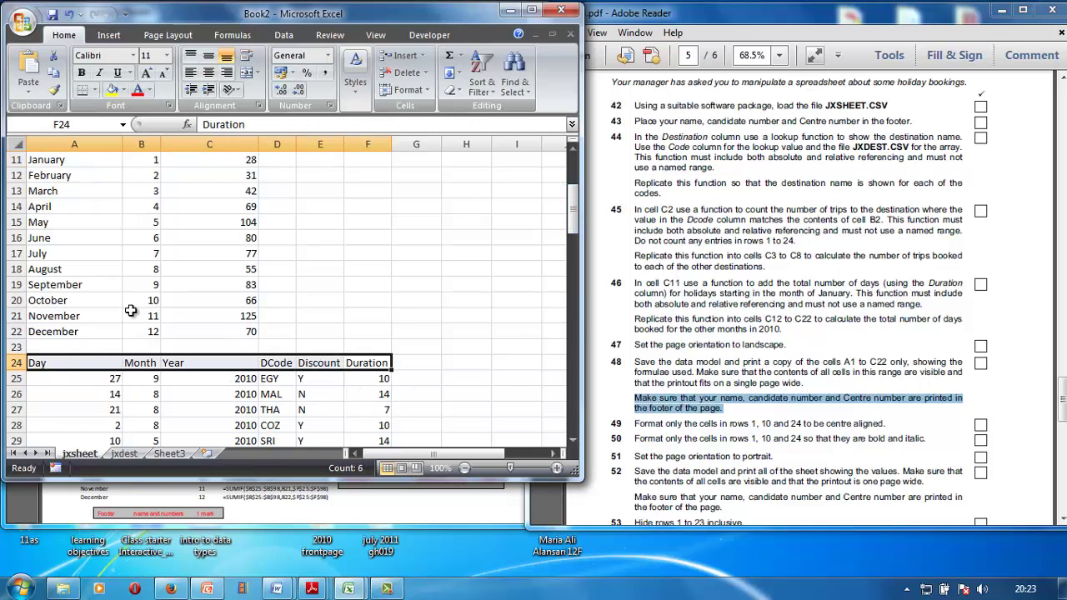
pyautogui.click(209, 72)
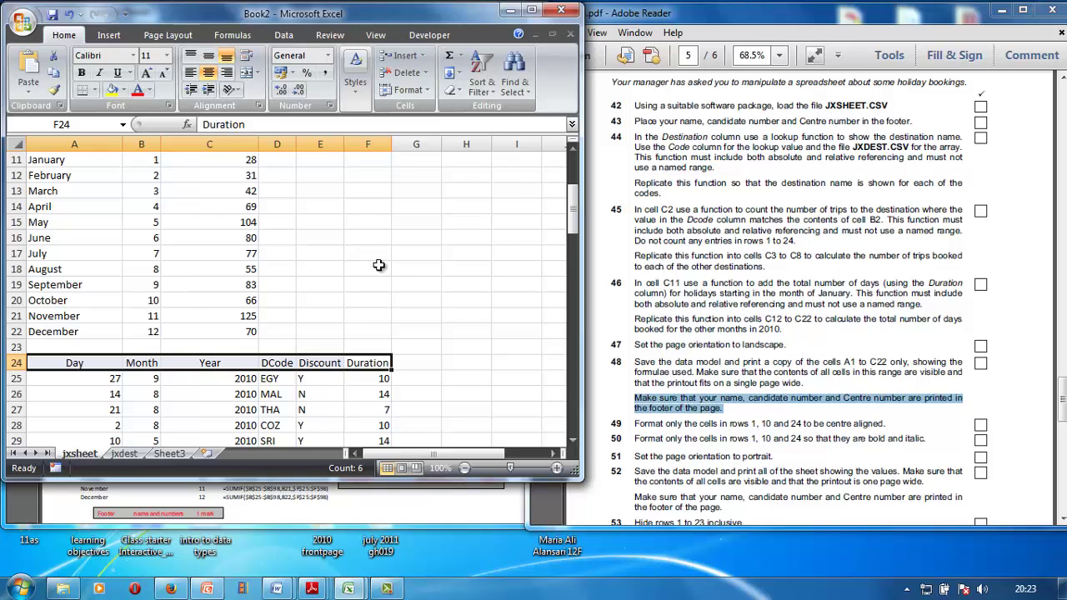
pyautogui.click(379, 265)
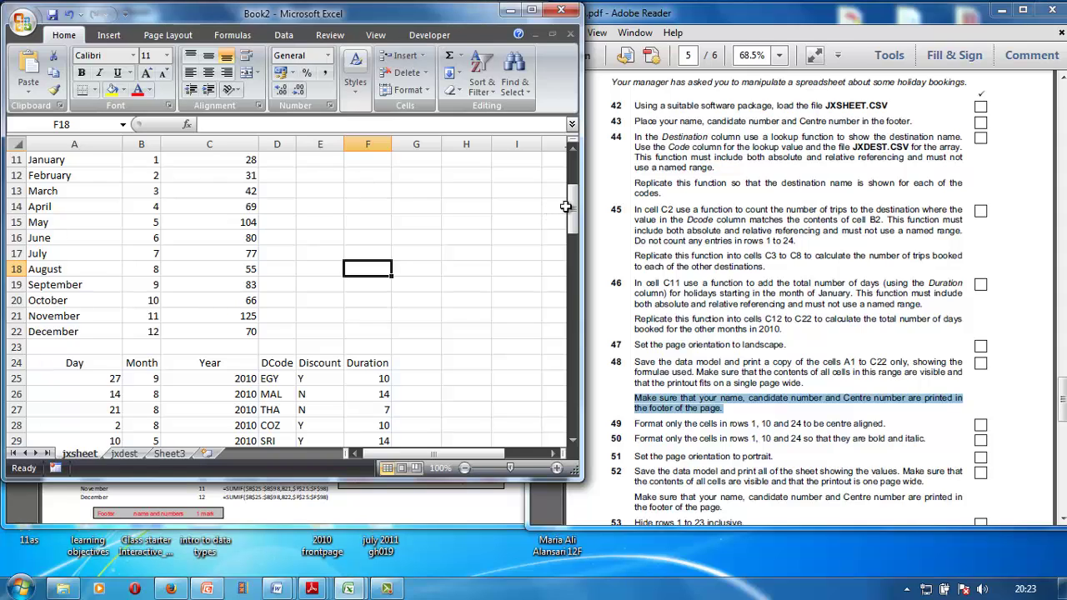
# Step: Select the row 1, row 10 and row 24 headings together
pyautogui.moveTo(565, 206); pyautogui.dragTo(567, 165)
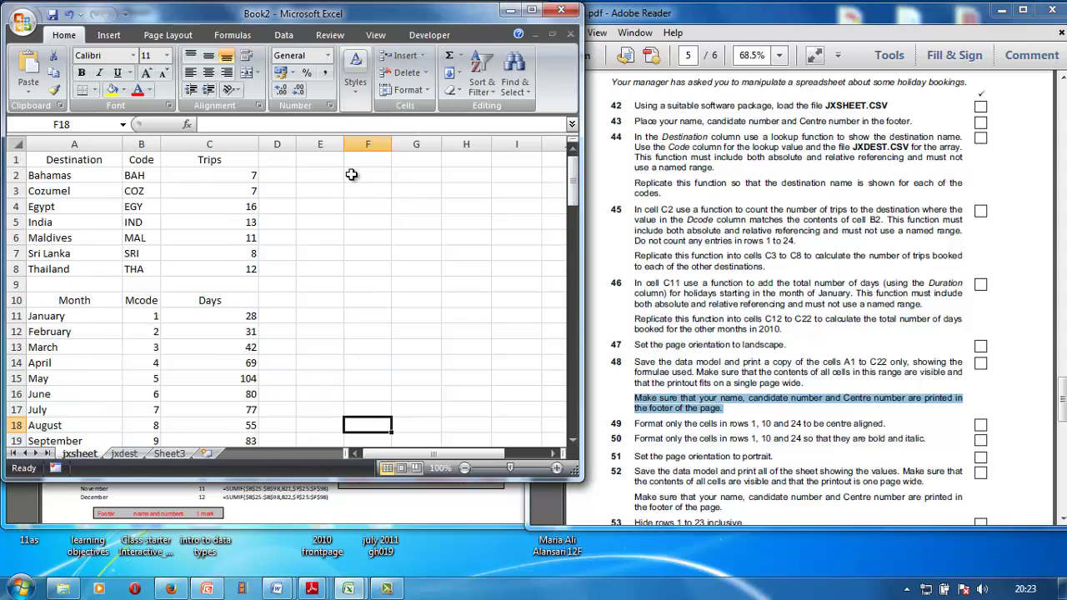
pyautogui.moveTo(225, 159); pyautogui.dragTo(100, 153)
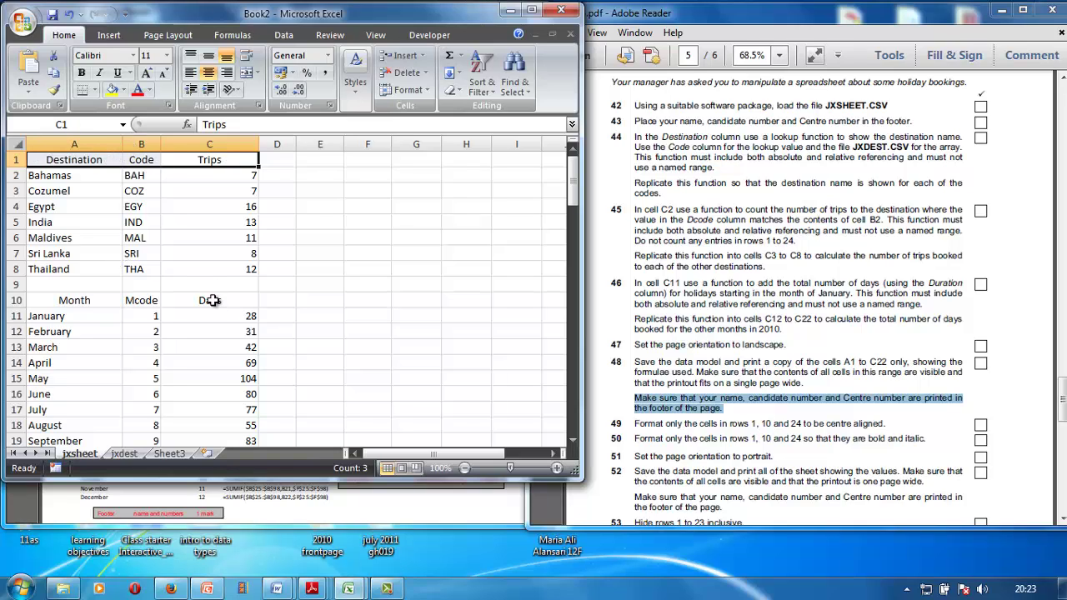
pyautogui.moveTo(213, 300); pyautogui.dragTo(87, 304)
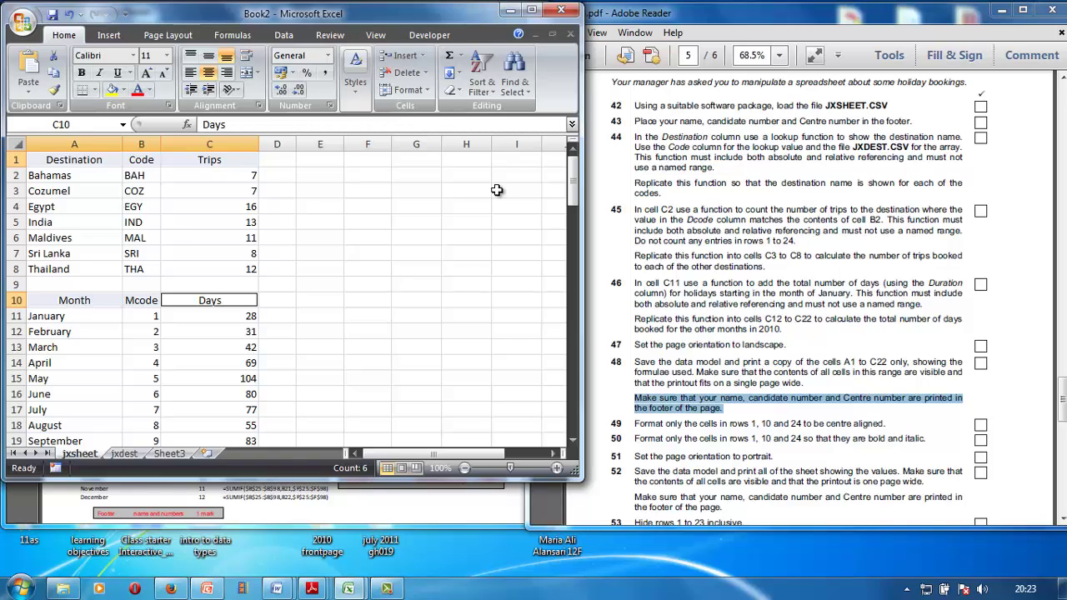
pyautogui.moveTo(573, 183); pyautogui.dragTo(574, 196)
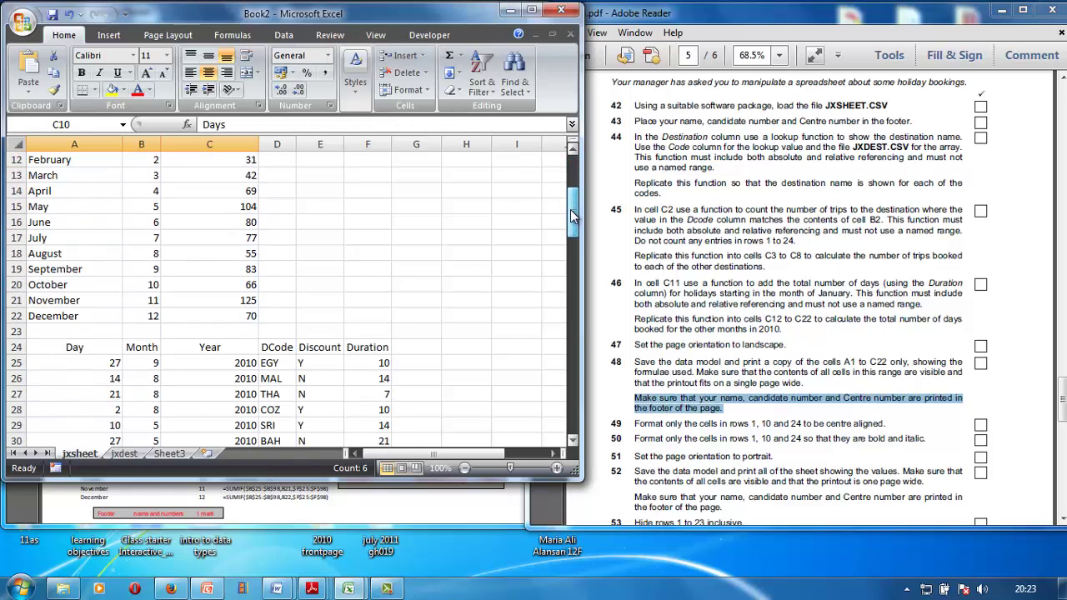
pyautogui.moveTo(367, 347); pyautogui.dragTo(84, 349)
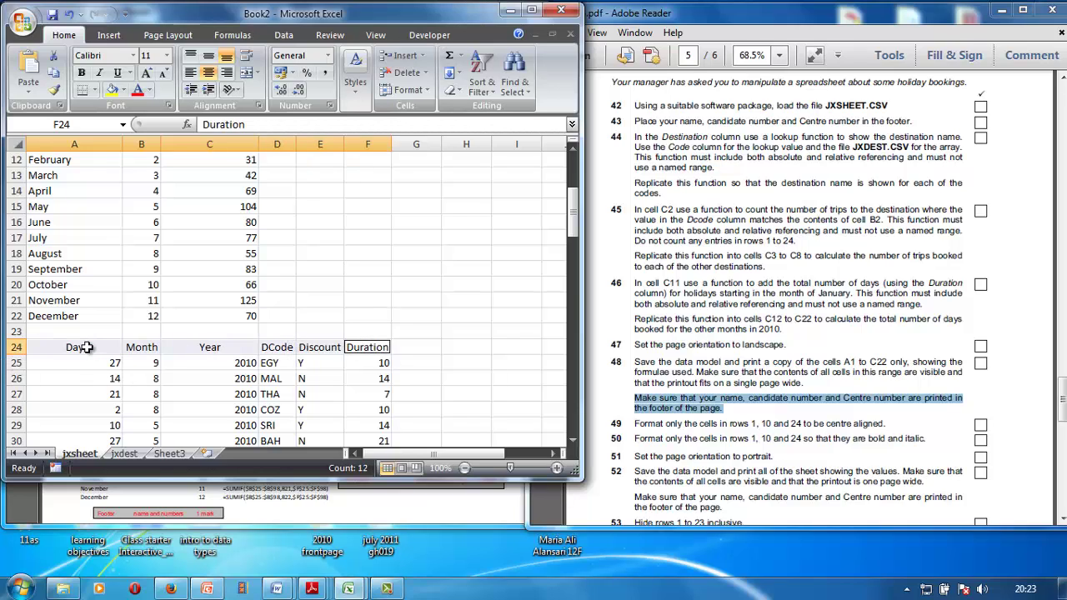
# Step: Make the selected headings in rows 1, 10 and 24 italic
pyautogui.click(100, 75)
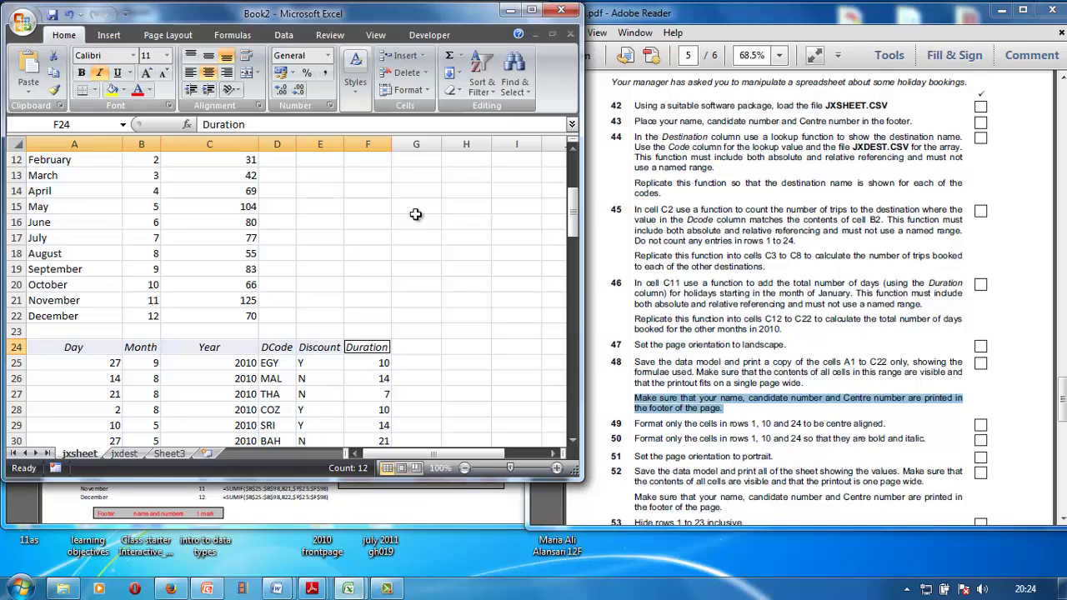
pyautogui.moveTo(572, 215); pyautogui.dragTo(571, 167)
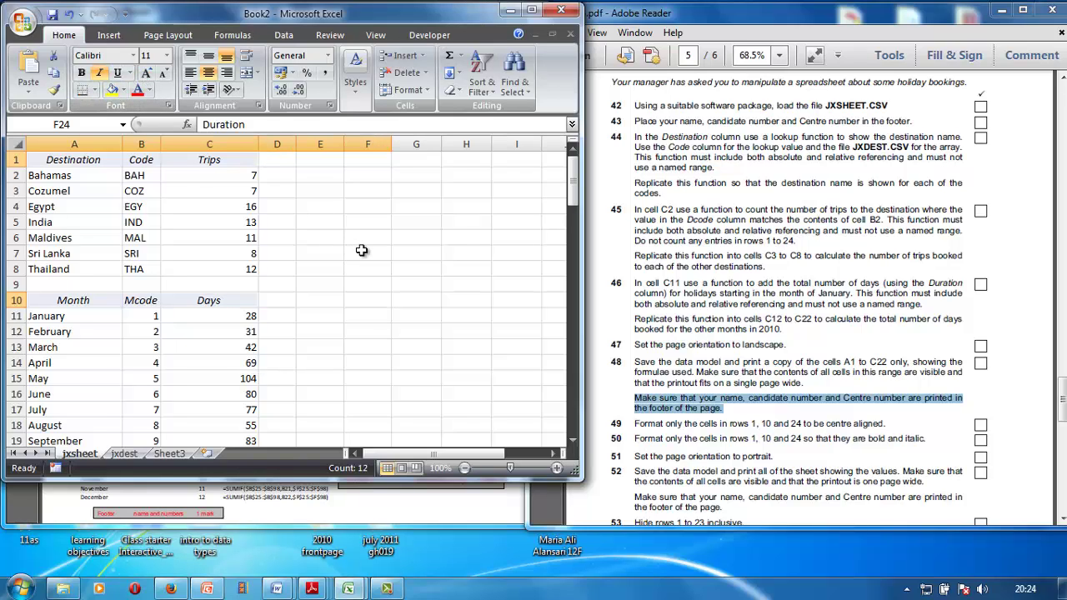
pyautogui.click(171, 37)
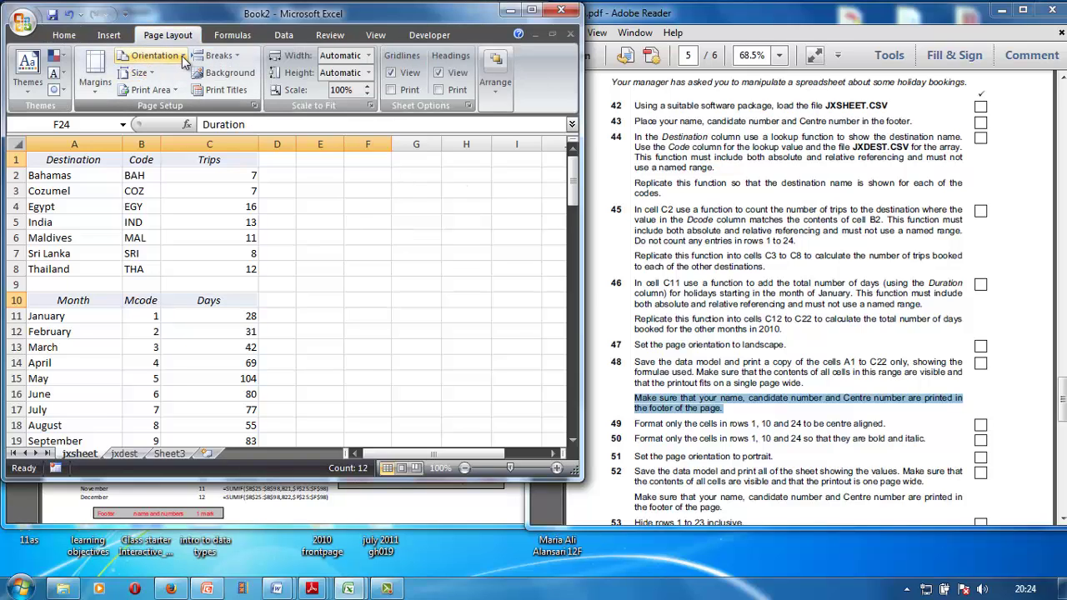
# Step: Change the page orientation back to portrait
pyautogui.click(183, 57)
pyautogui.click(176, 117)
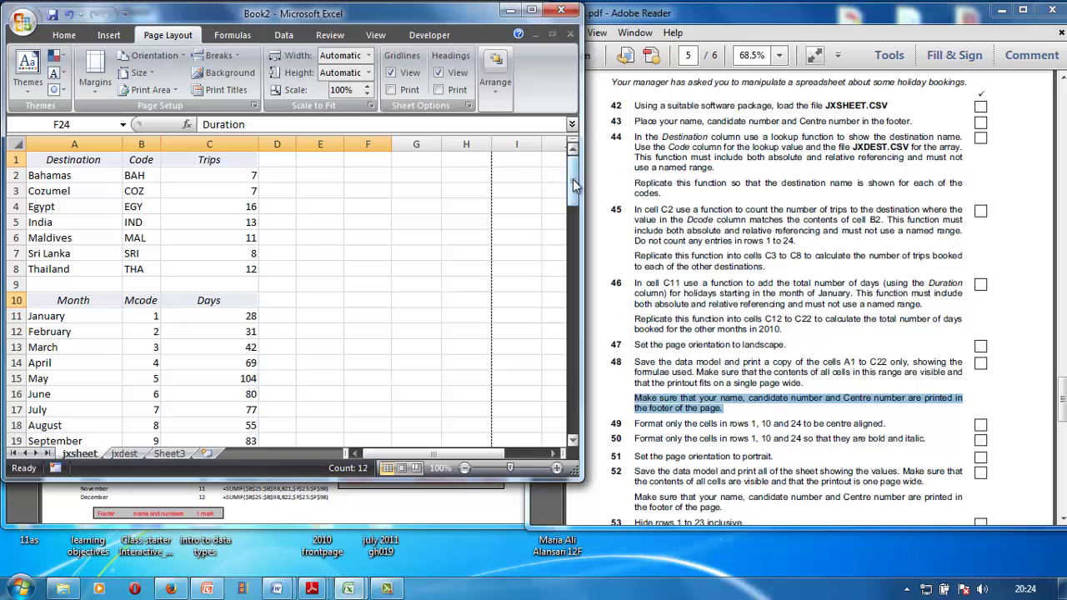
pyautogui.moveTo(573, 185); pyautogui.dragTo(558, 139)
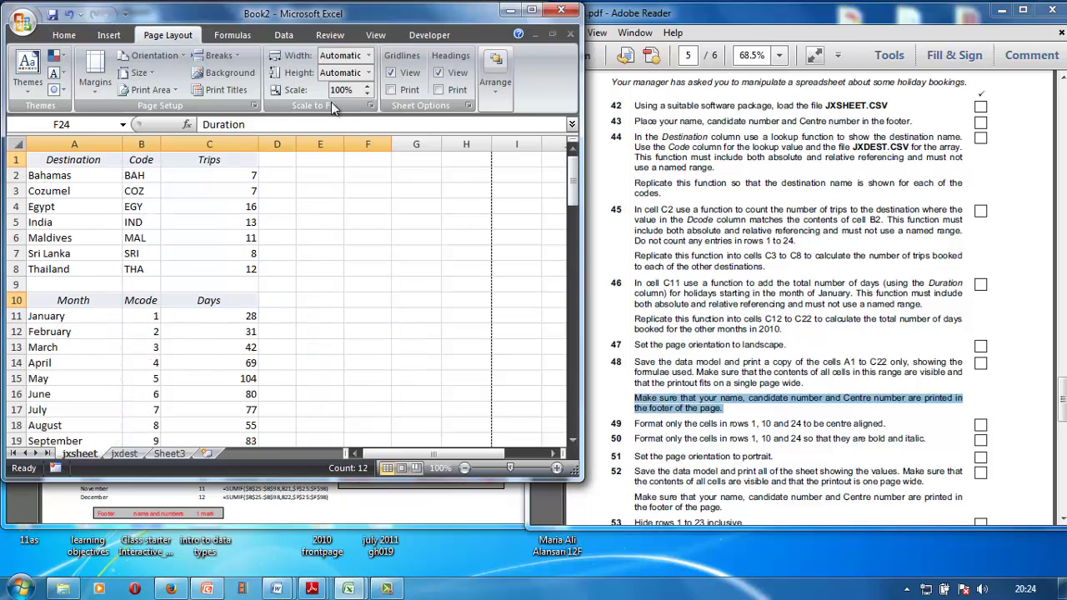
# Step: Open the print preview of the value sheet
pyautogui.click(32, 24)
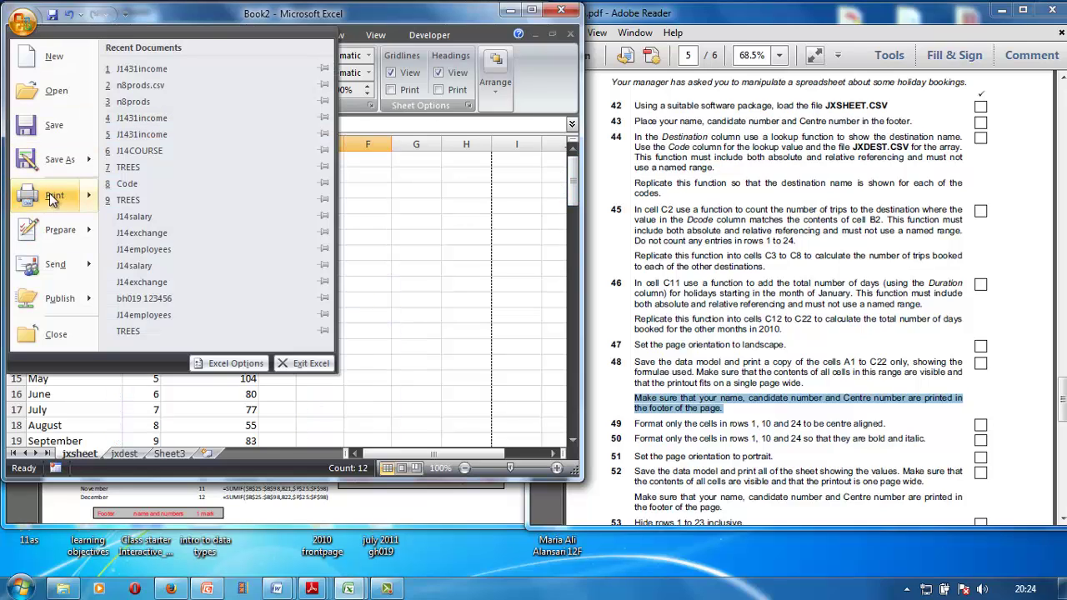
pyautogui.moveTo(74, 191)
pyautogui.click(163, 158)
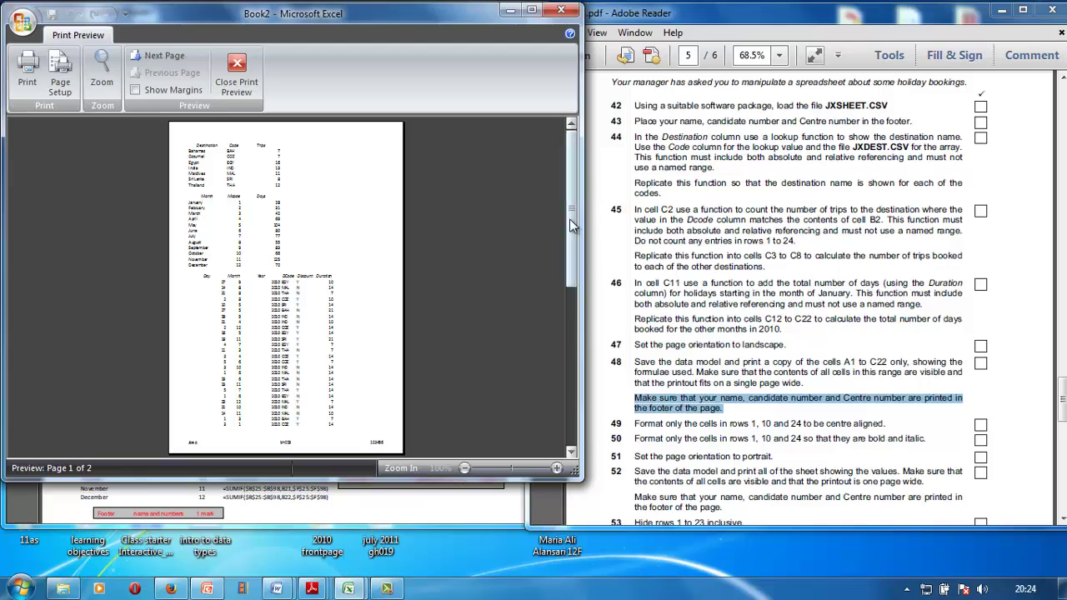
pyautogui.moveTo(569, 218); pyautogui.dragTo(571, 162)
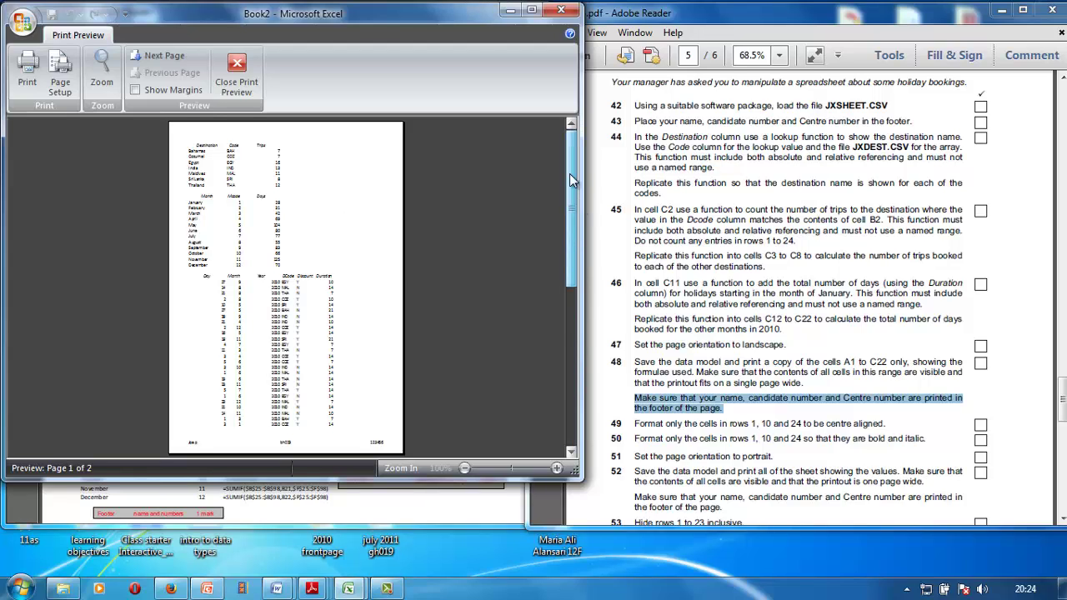
# Step: Scale the sheet in Page Setup to fit 1 page wide by 1 tall
pyautogui.click(64, 92)
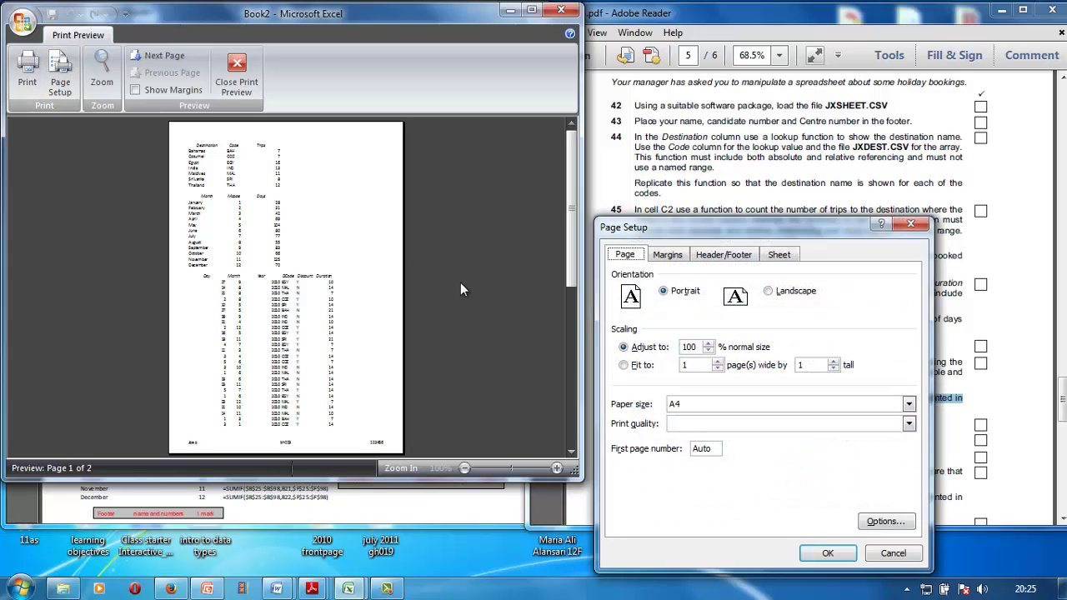
pyautogui.click(625, 365)
pyautogui.click(824, 554)
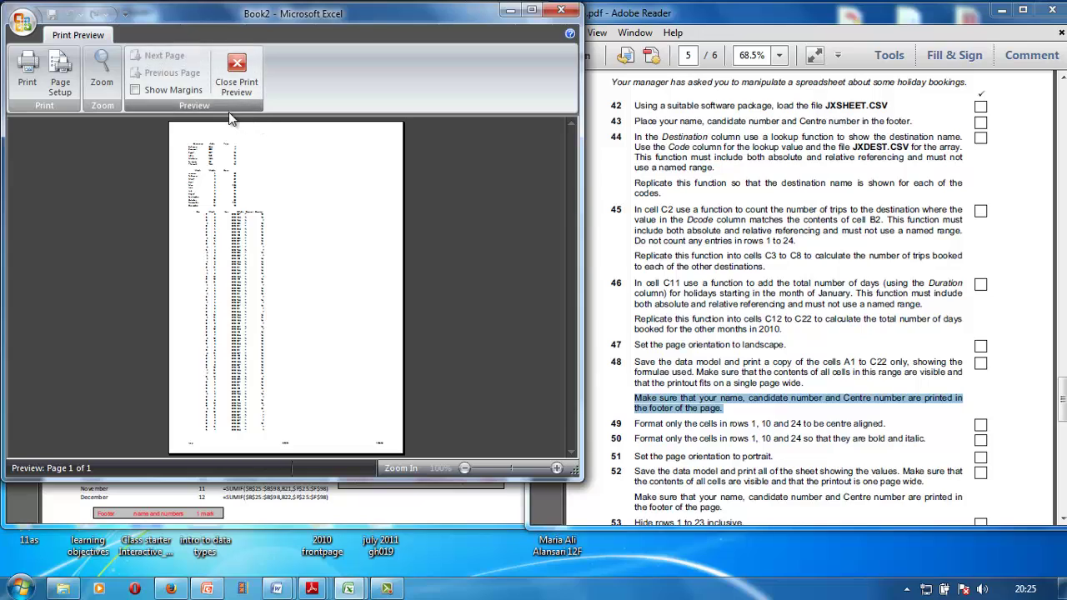
# Step: Zoom into the previewed page to check it, including the footer
pyautogui.click(102, 74)
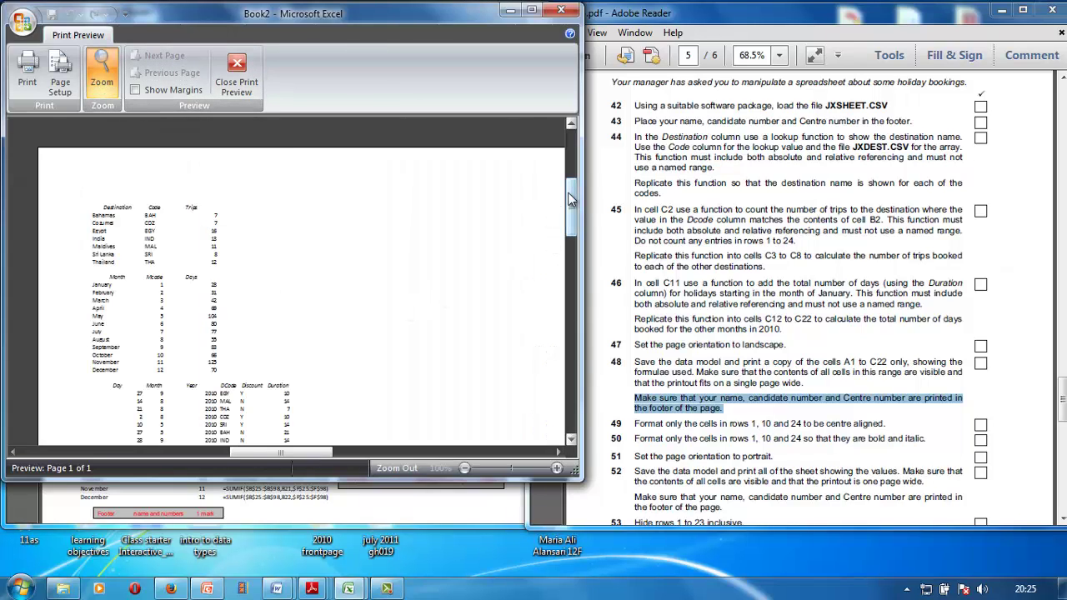
pyautogui.moveTo(571, 206); pyautogui.dragTo(573, 333)
pyautogui.moveTo(571, 388); pyautogui.dragTo(571, 411)
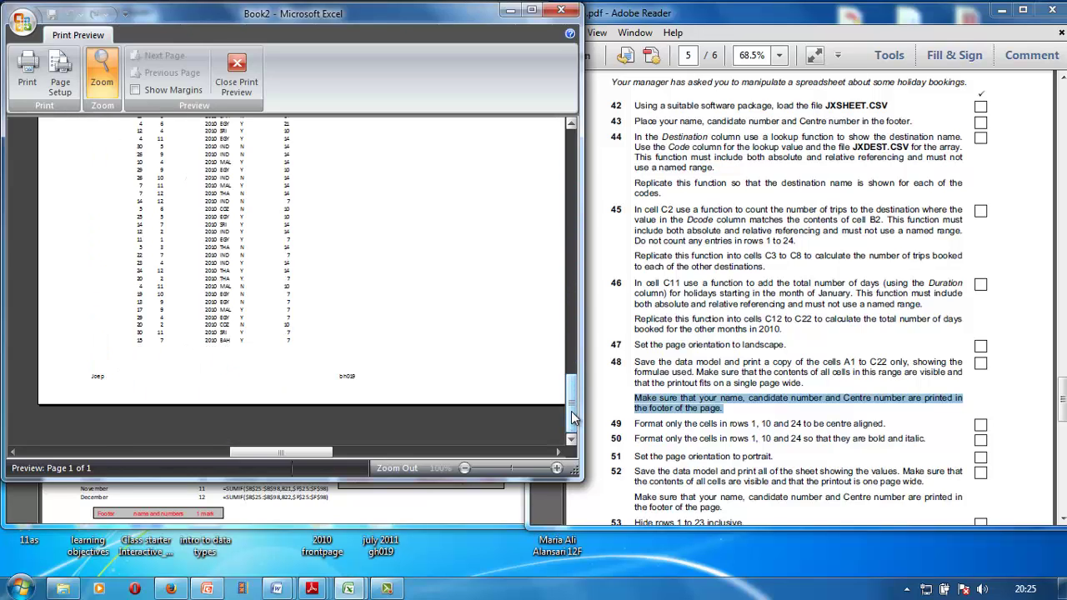
pyautogui.click(562, 300)
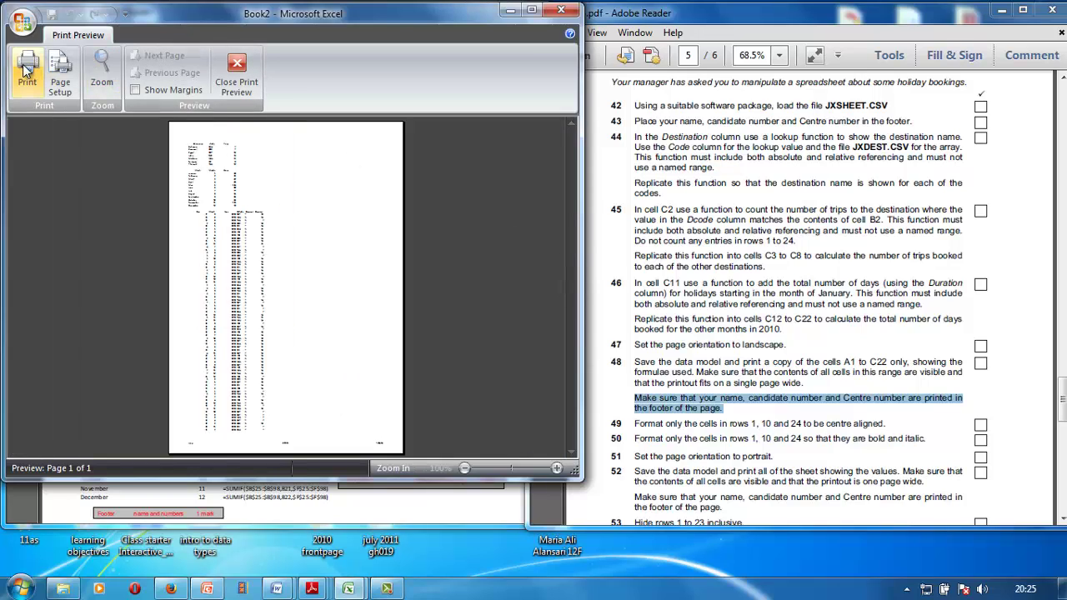
# Step: Close print preview and select the block A1:C23
pyautogui.click(564, 11)
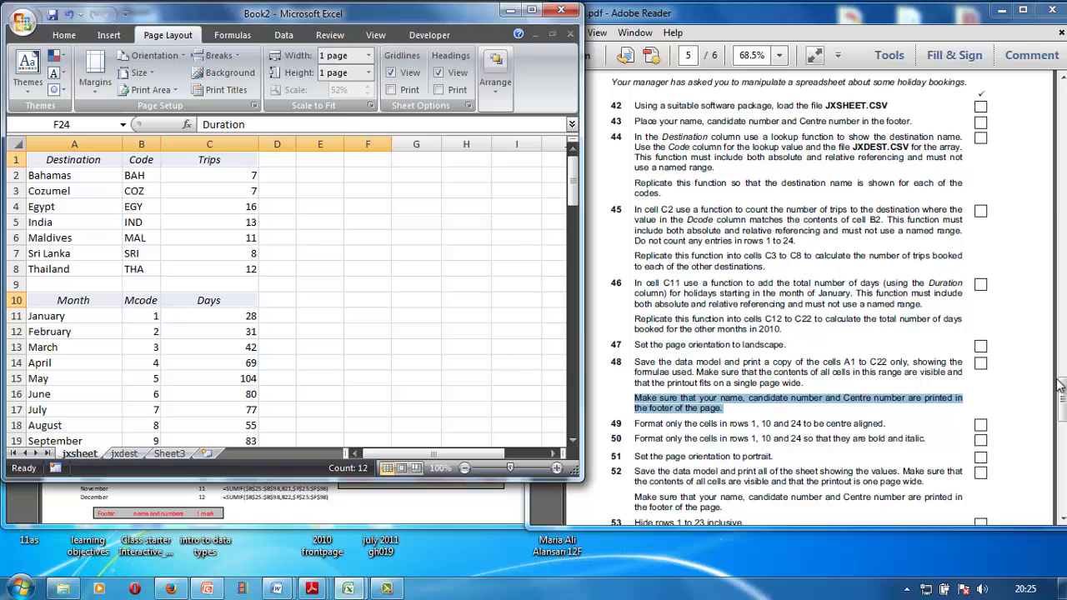
pyautogui.moveTo(1061, 388); pyautogui.dragTo(1061, 401)
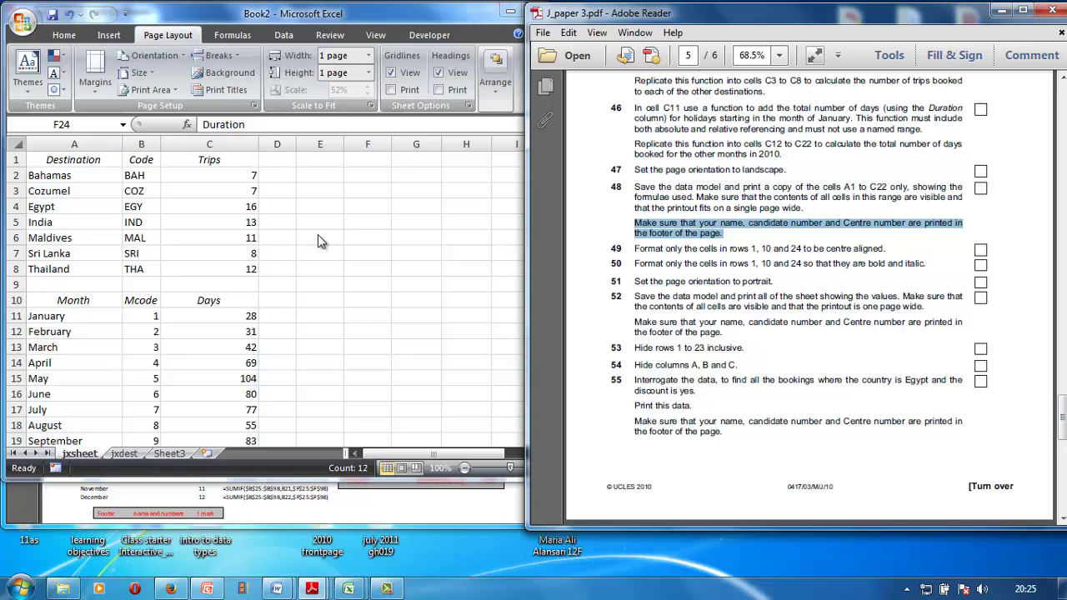
pyautogui.click(12, 157)
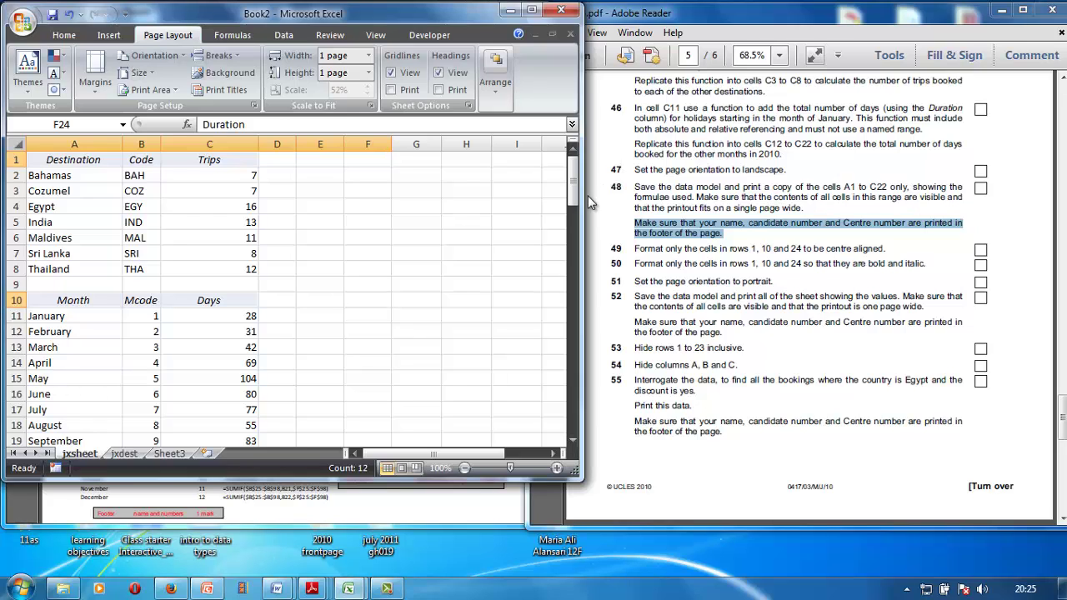
pyautogui.moveTo(574, 185); pyautogui.dragTo(577, 223)
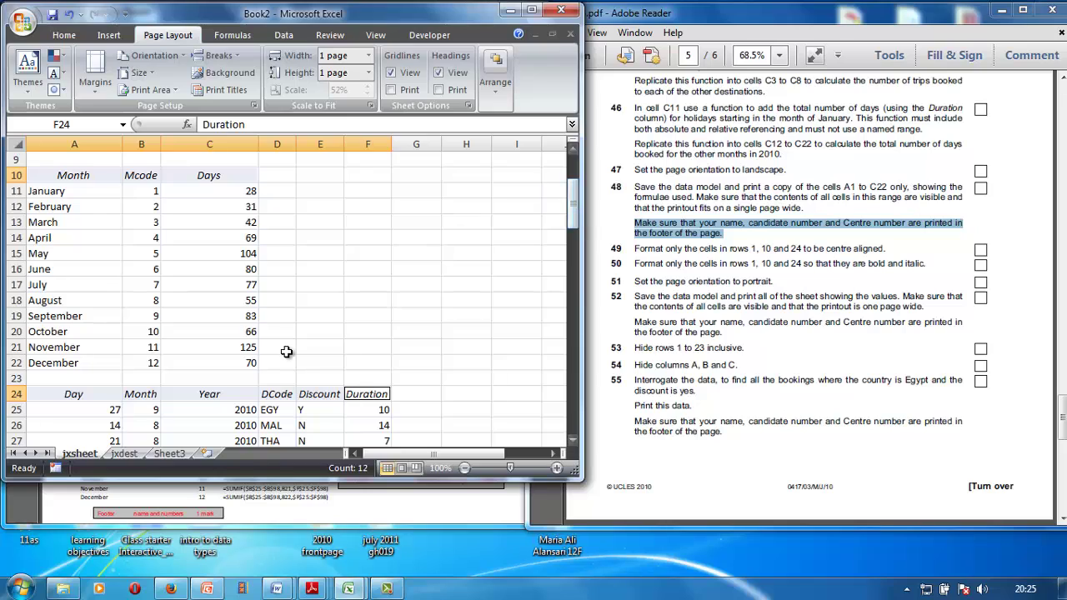
pyautogui.click(16, 378)
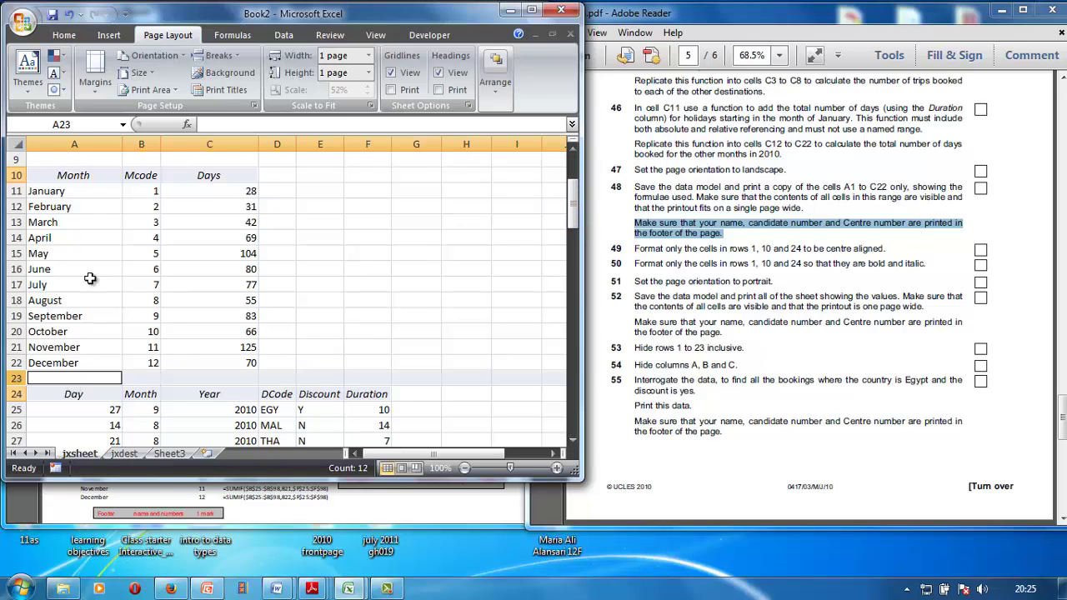
pyautogui.moveTo(574, 193); pyautogui.dragTo(571, 148)
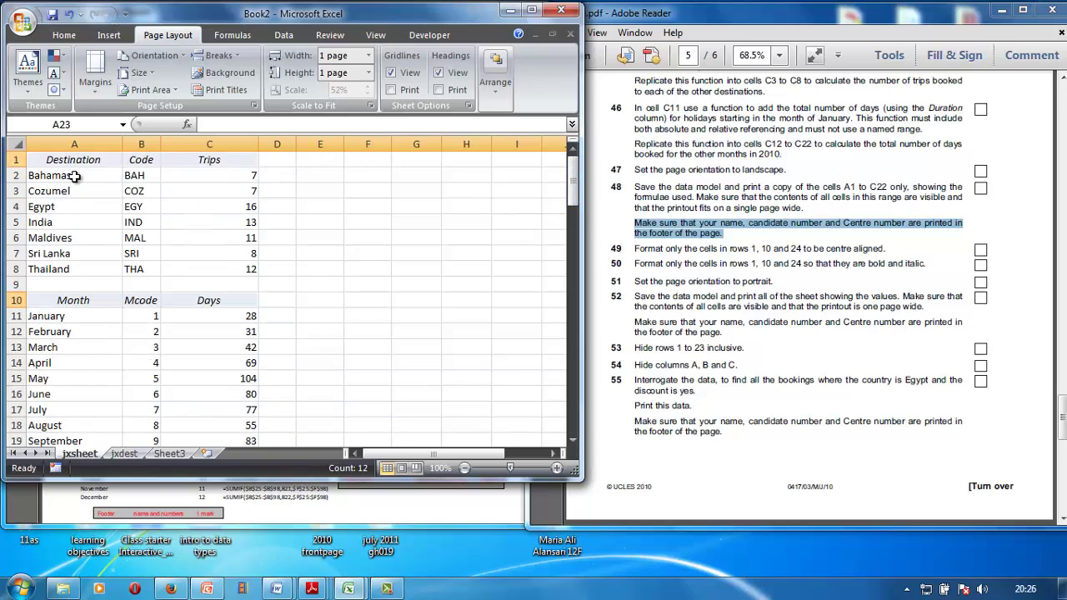
pyautogui.moveTo(79, 163); pyautogui.dragTo(182, 344)
# Step: Hide rows 1–23 using the row-header Hide command
pyautogui.rightClick(133, 252)
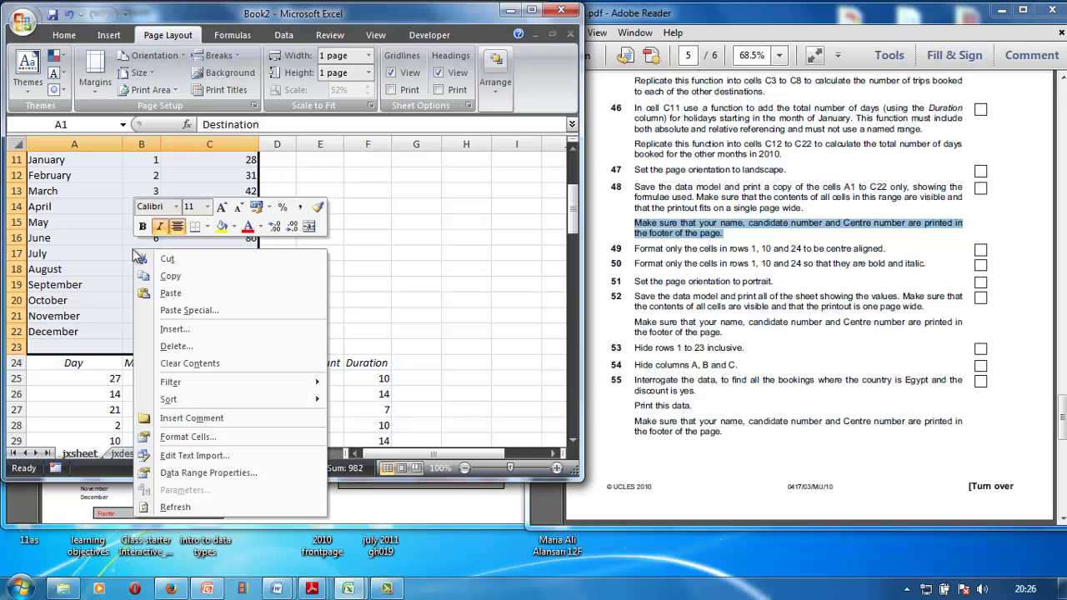
pyautogui.rightClick(108, 288)
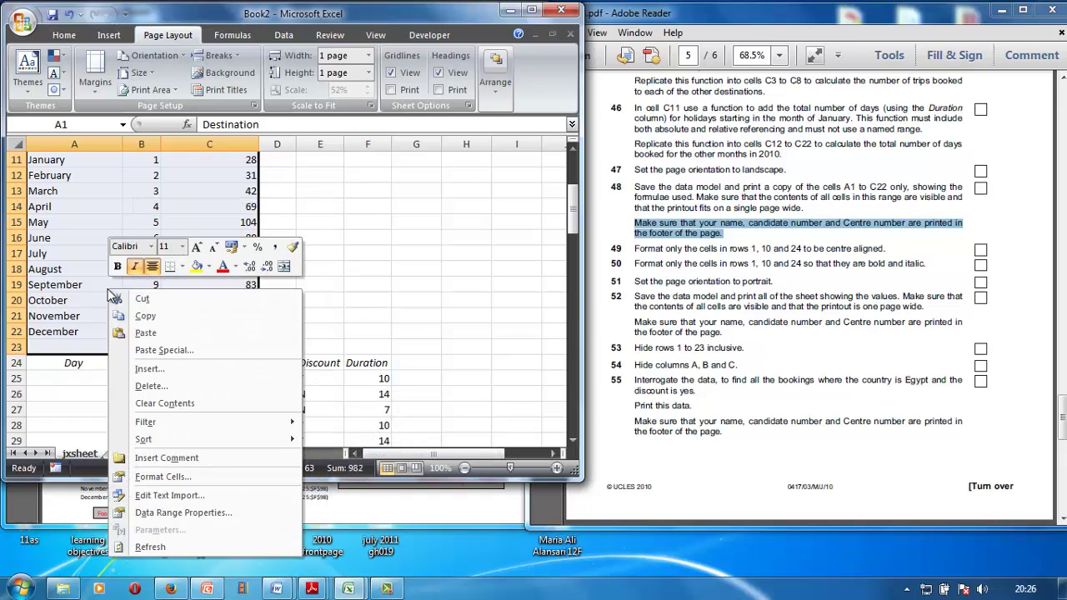
pyautogui.press('Escape')
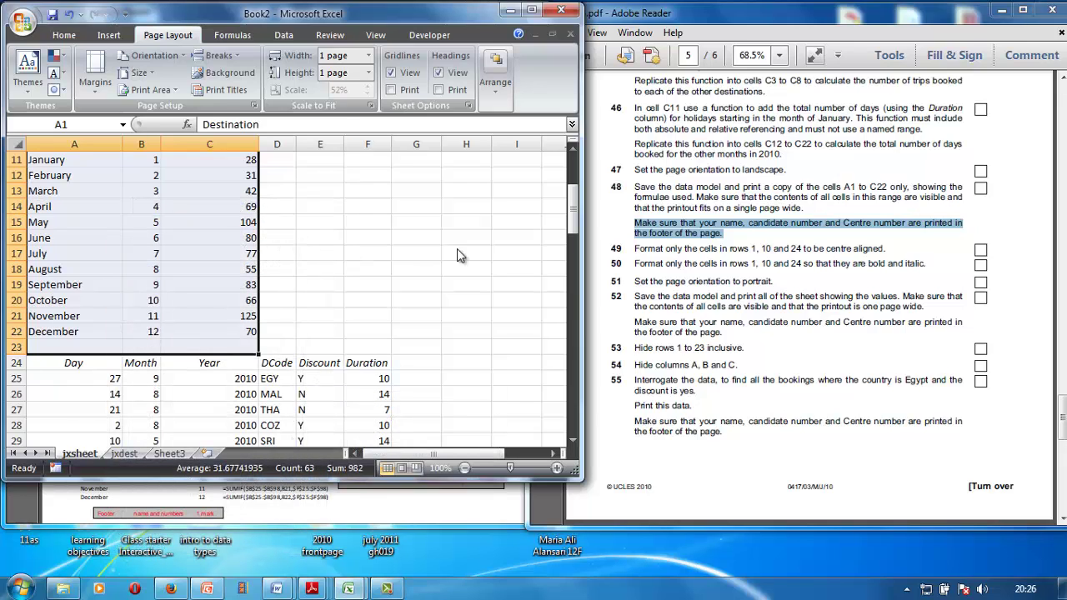
pyautogui.moveTo(574, 213); pyautogui.dragTo(573, 175)
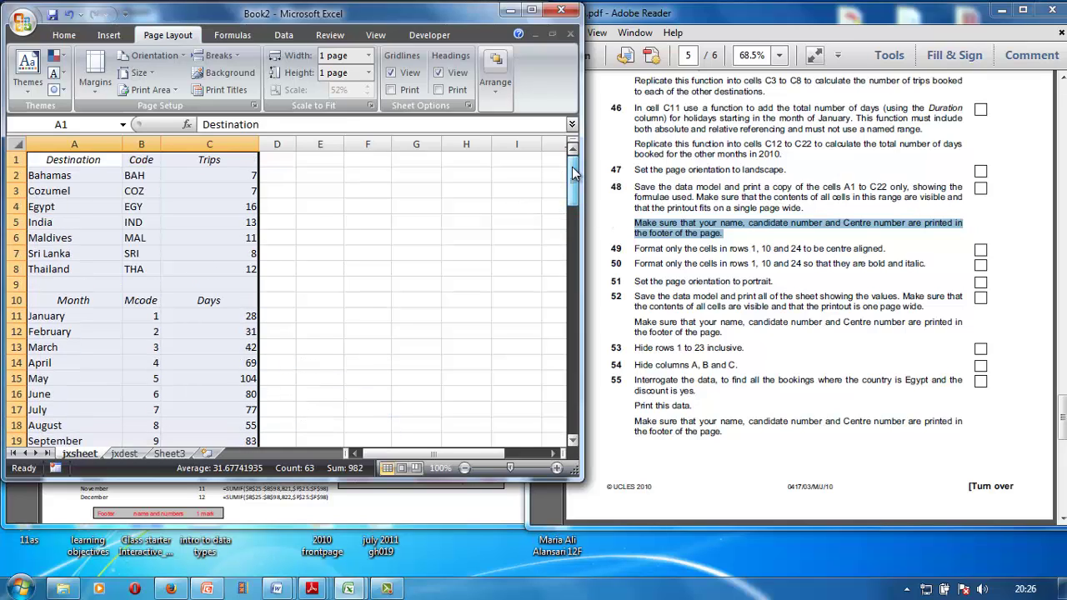
pyautogui.click(12, 160)
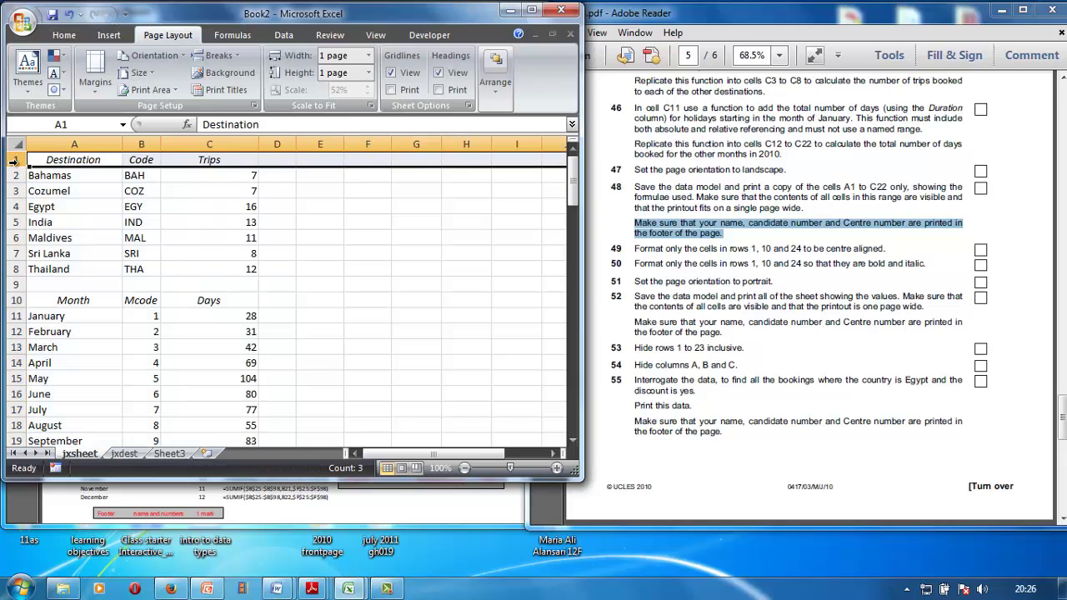
pyautogui.moveTo(13, 160); pyautogui.dragTo(20, 397)
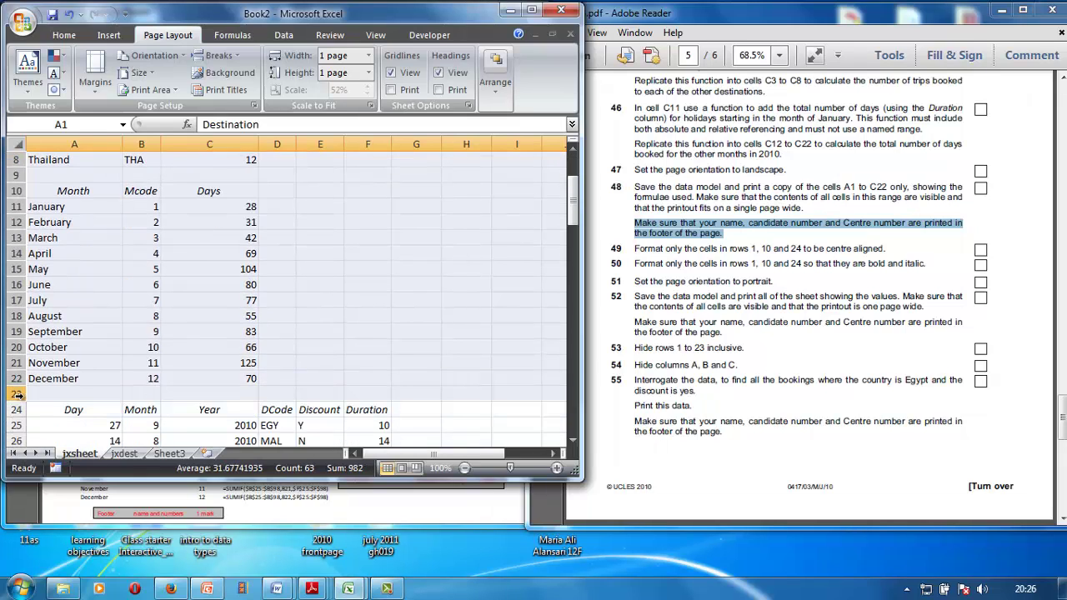
pyautogui.rightClick(74, 310)
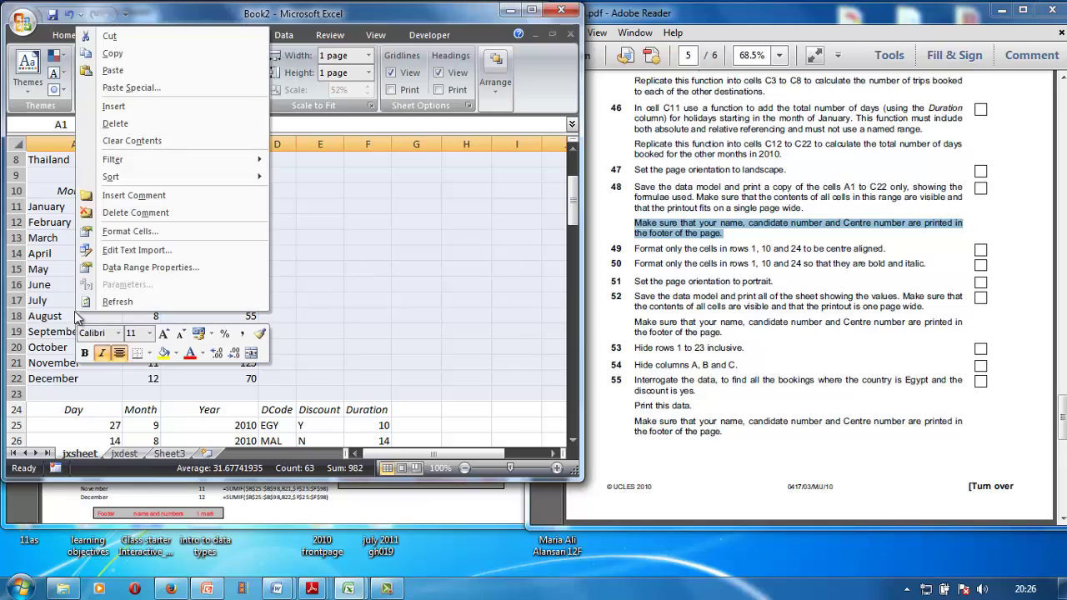
pyautogui.rightClick(14, 299)
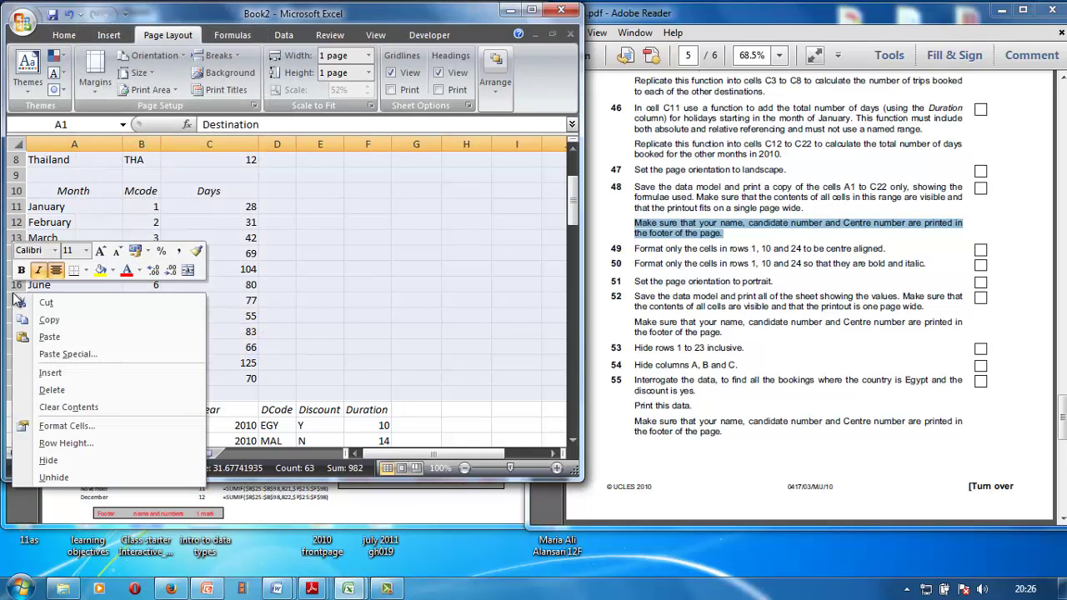
pyautogui.click(47, 463)
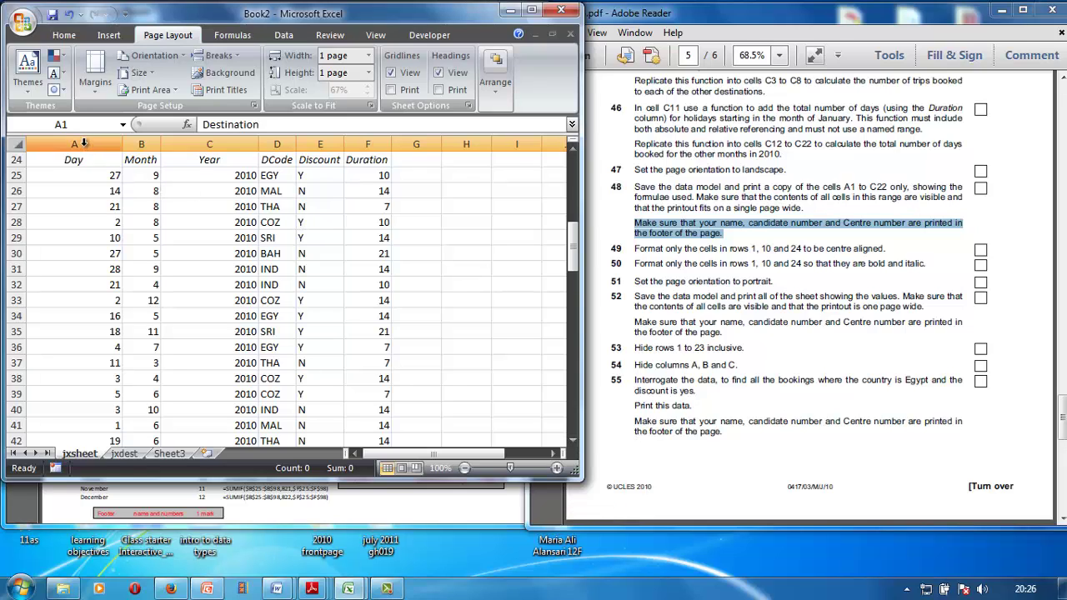
# Step: Hide columns A to C so the bookings table starts with the DCode column
pyautogui.moveTo(81, 143); pyautogui.dragTo(181, 146)
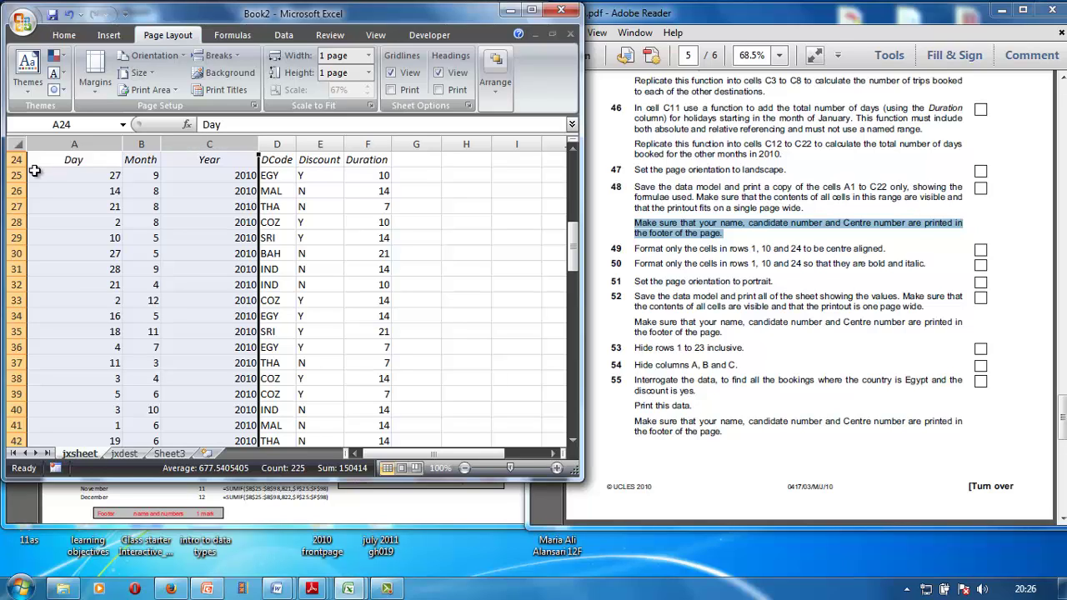
pyautogui.rightClick(82, 142)
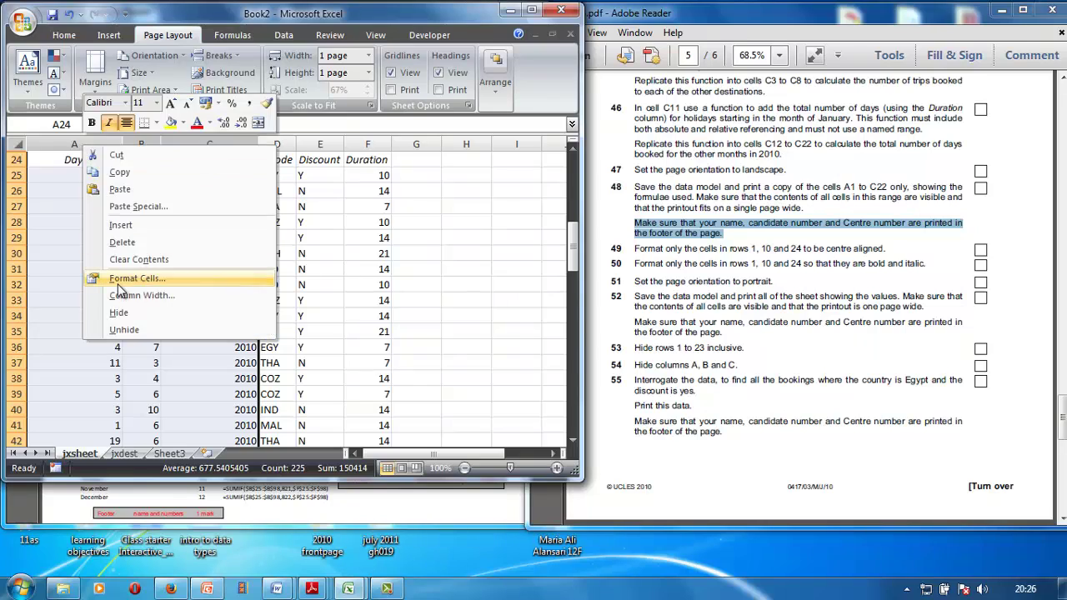
pyautogui.click(118, 313)
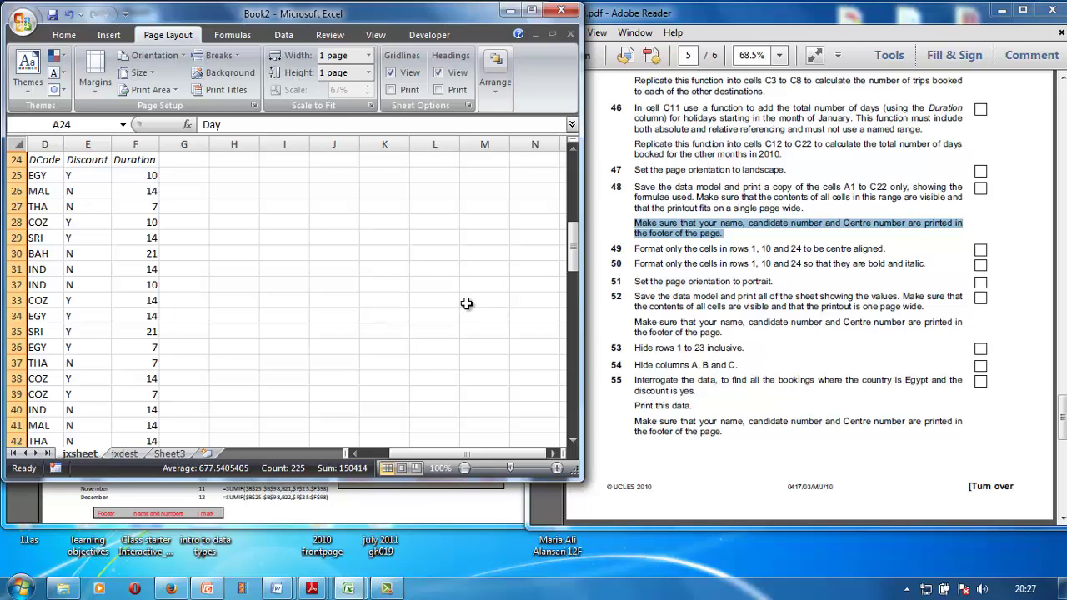
# Step: Turn on filtering for the booking headings starting at D24
pyautogui.click(51, 159)
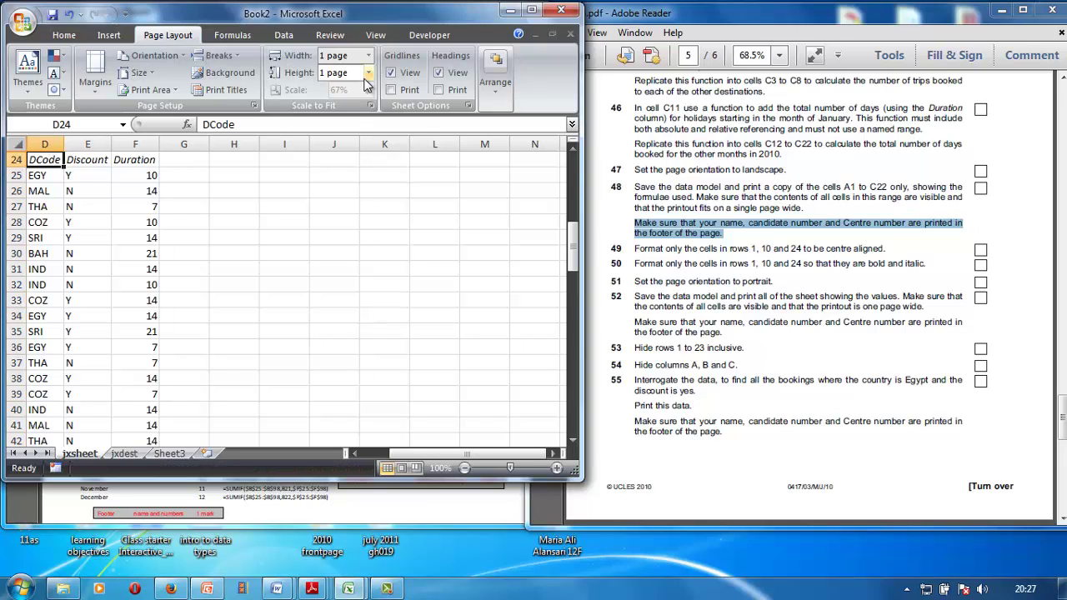
pyautogui.click(65, 35)
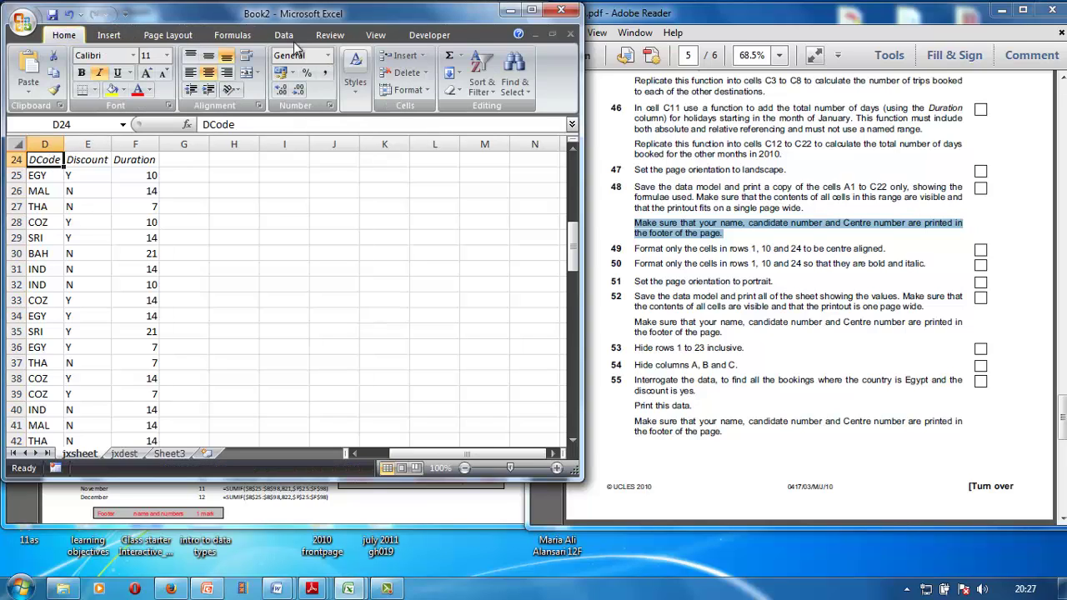
pyautogui.click(487, 90)
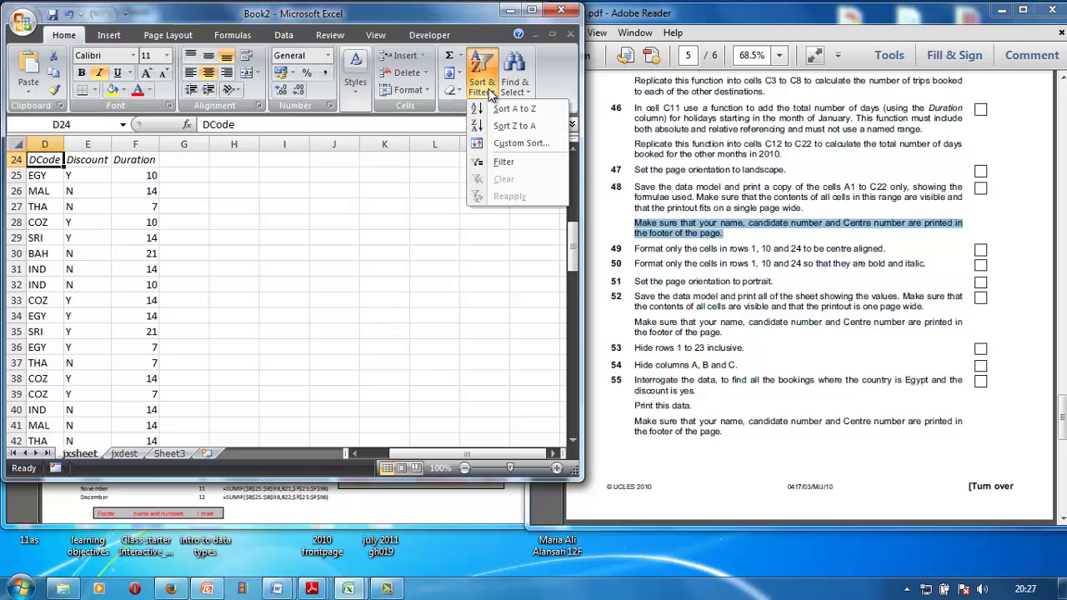
pyautogui.click(499, 161)
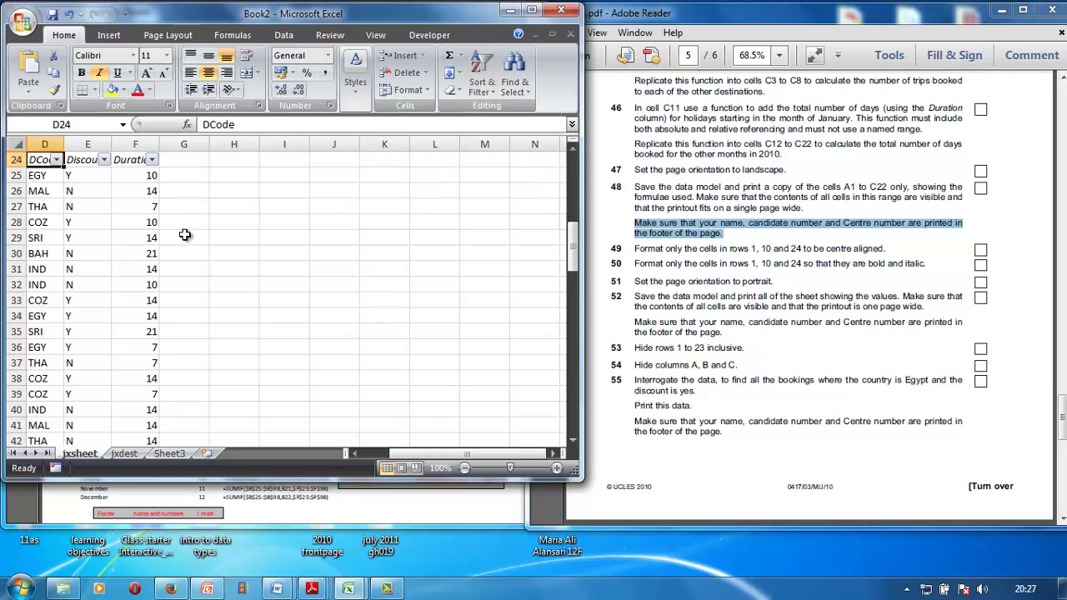
# Step: Filter the DCode column to show only EGY bookings
pyautogui.click(56, 159)
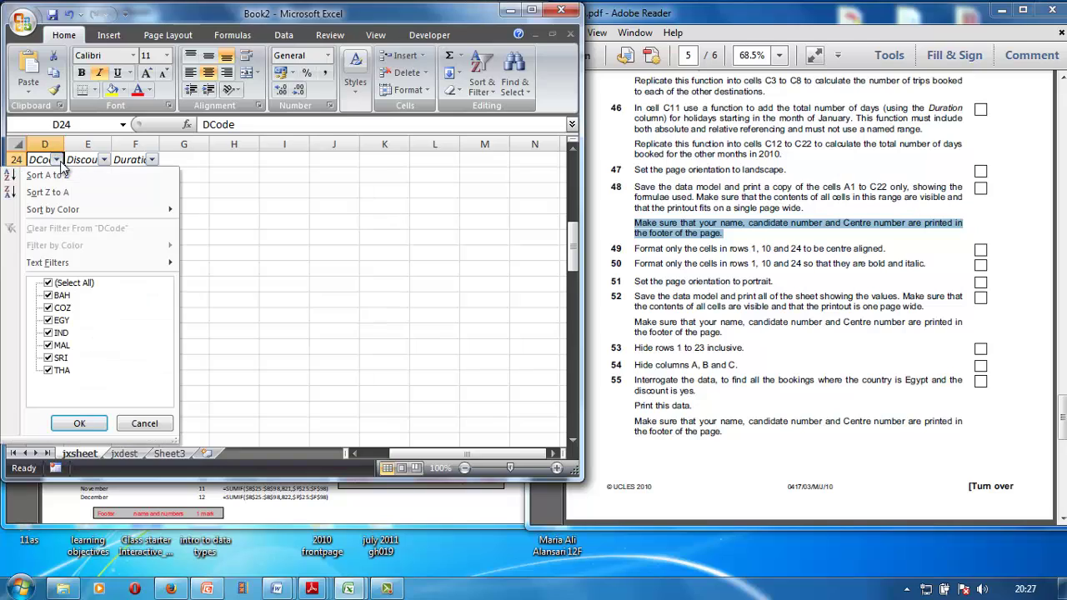
pyautogui.click(48, 283)
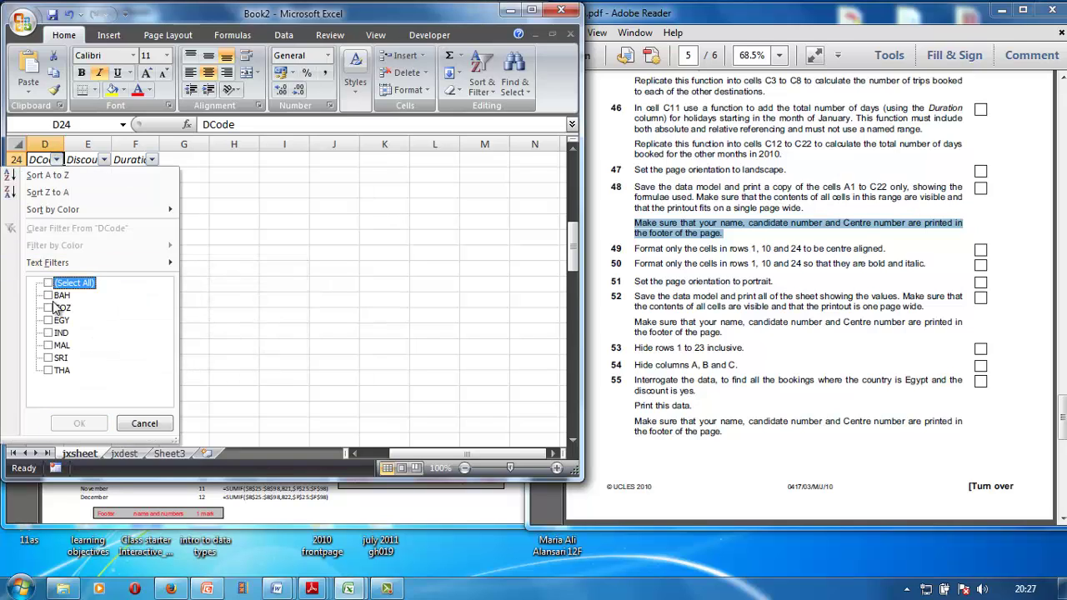
pyautogui.click(50, 320)
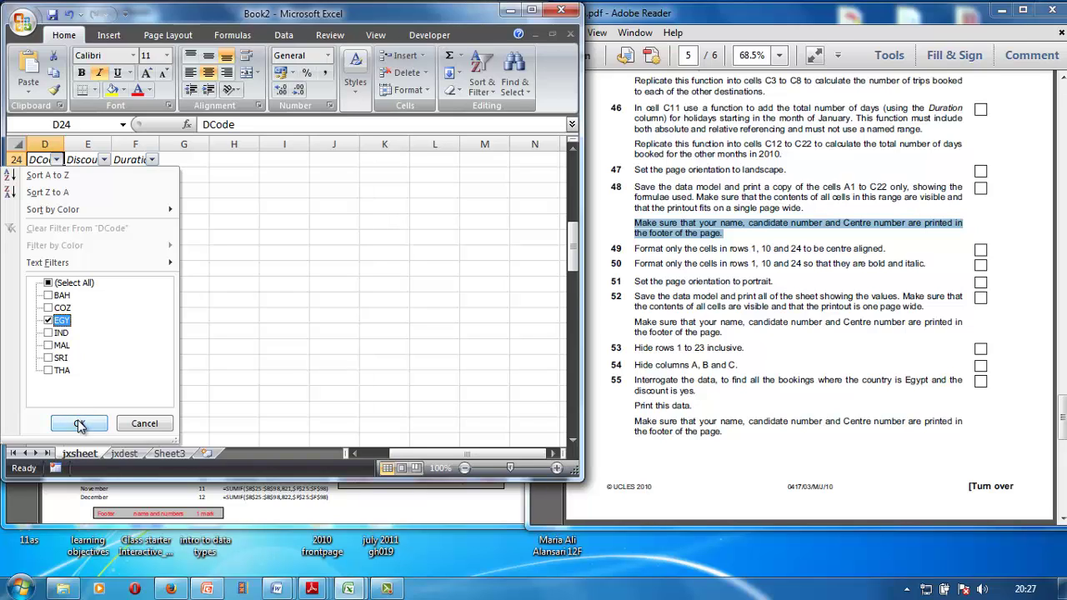
pyautogui.click(79, 425)
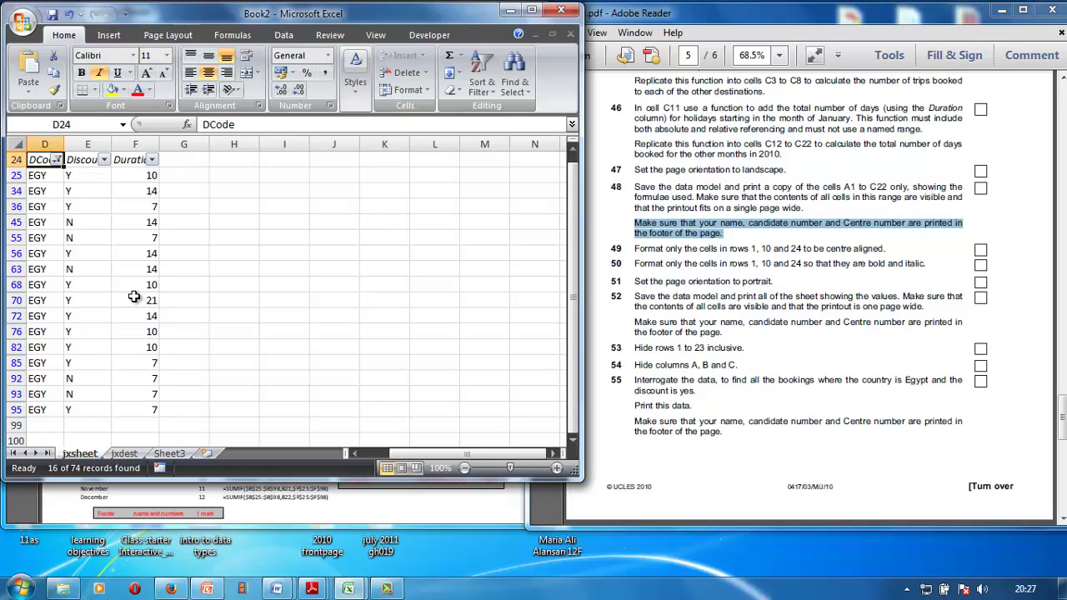
# Step: Filter the Discount column to show only bookings marked Y
pyautogui.click(104, 160)
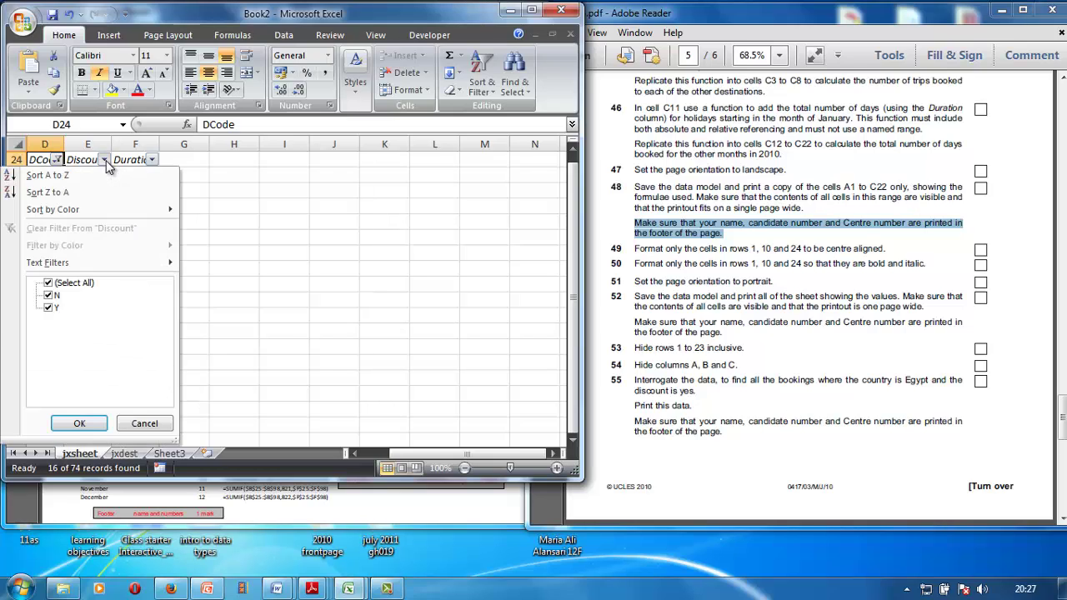
pyautogui.click(47, 283)
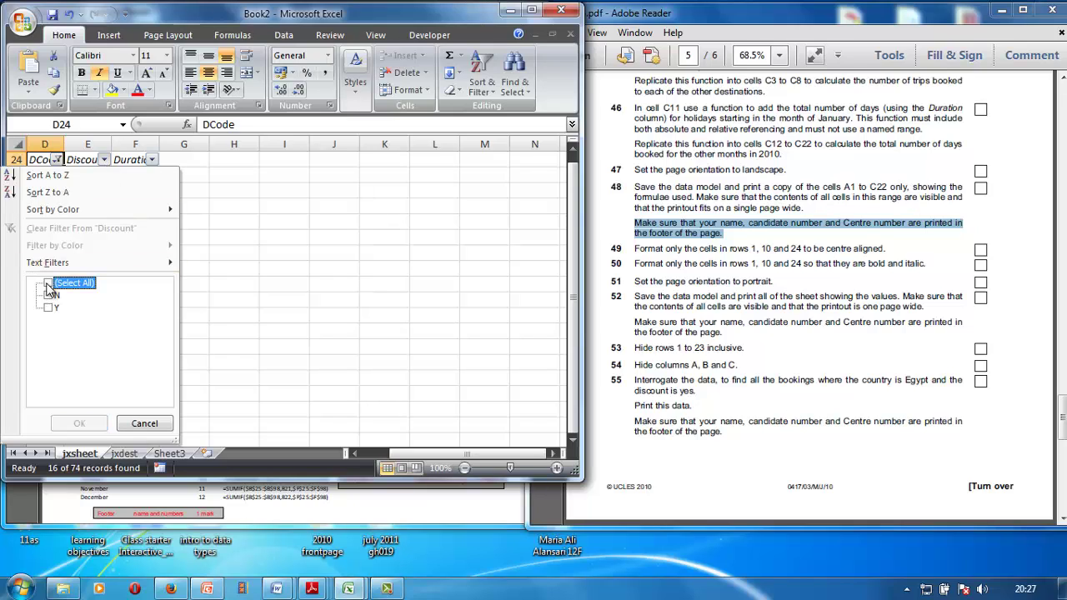
pyautogui.click(49, 308)
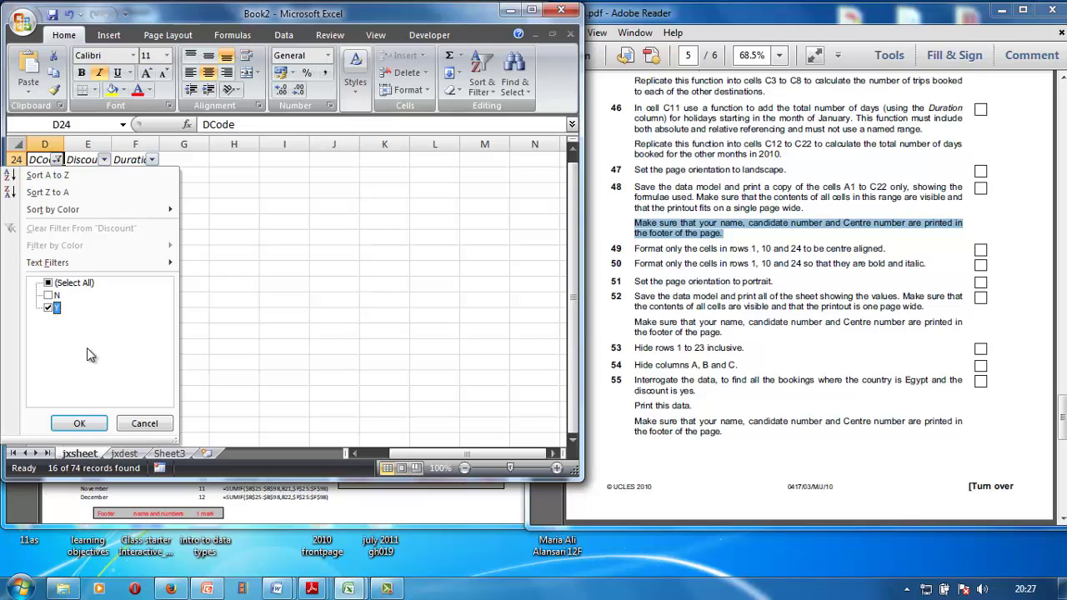
pyautogui.click(79, 425)
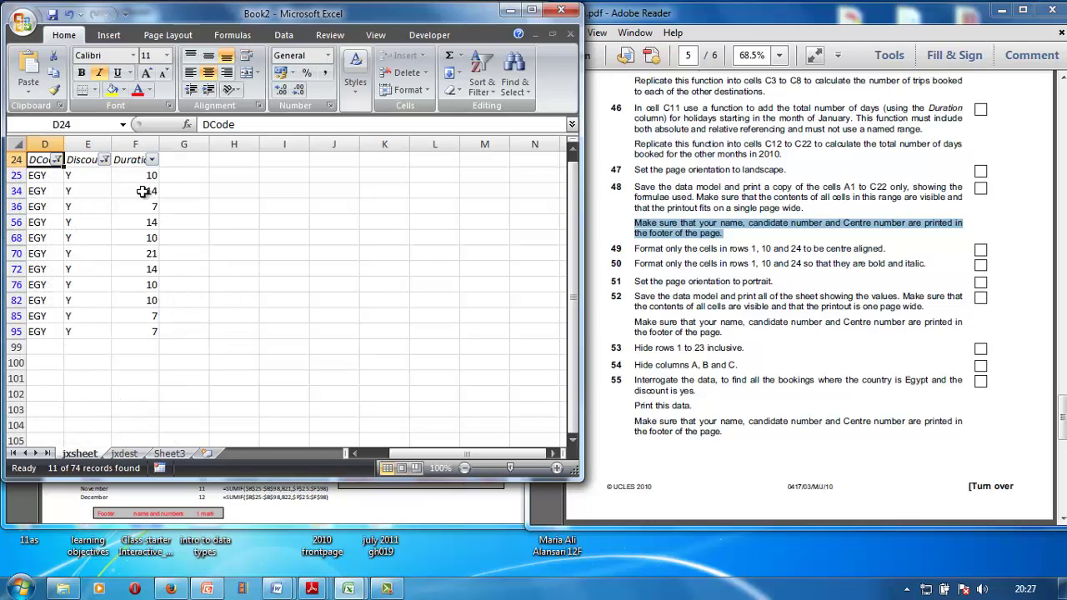
# Step: Autofit columns F, E and D to their Duration, Discount and DCode headings
pyautogui.doubleClick(160, 147)
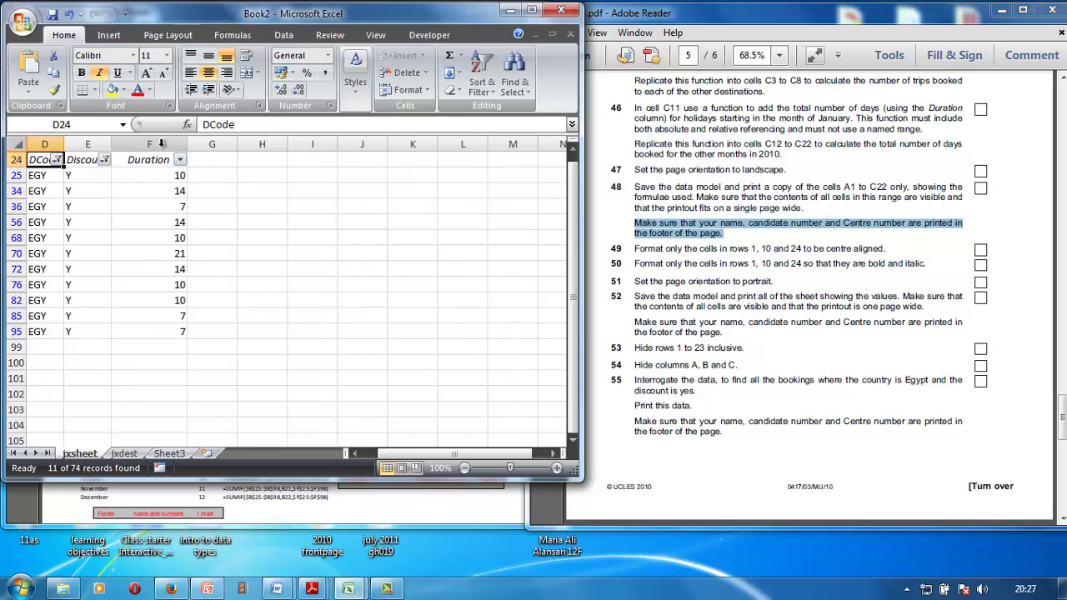
pyautogui.doubleClick(111, 147)
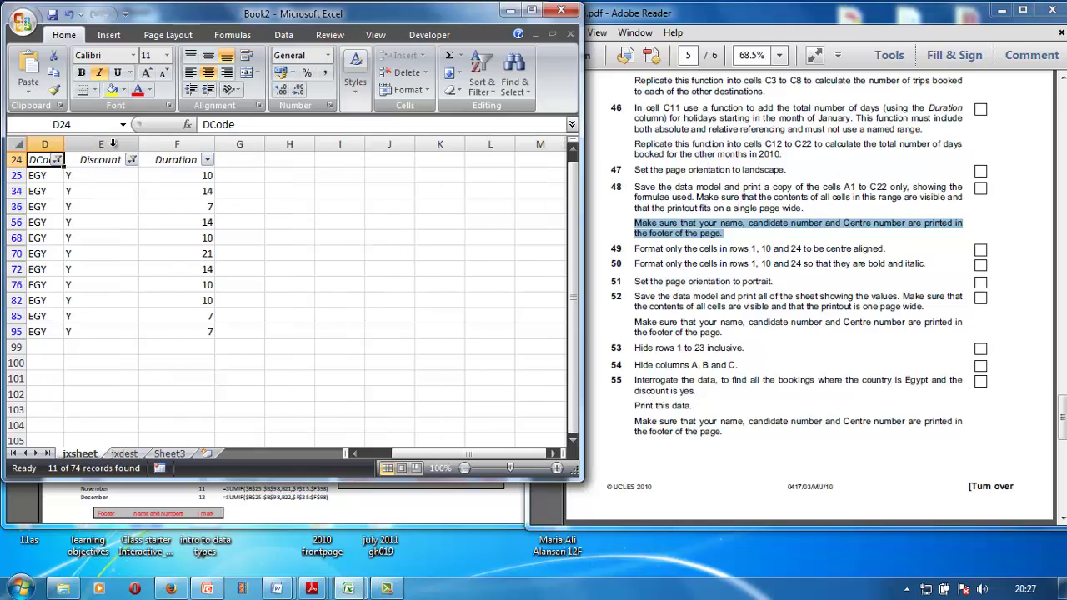
pyautogui.doubleClick(64, 146)
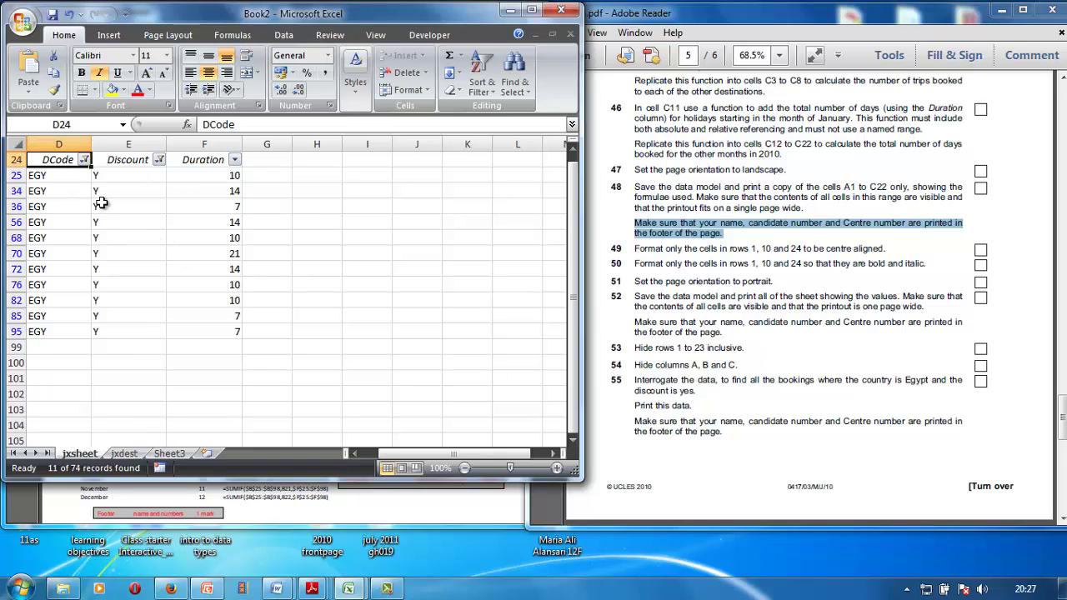
# Step: Check the one-page print preview of the filtered EGY bookings, then close it
pyautogui.click(22, 20)
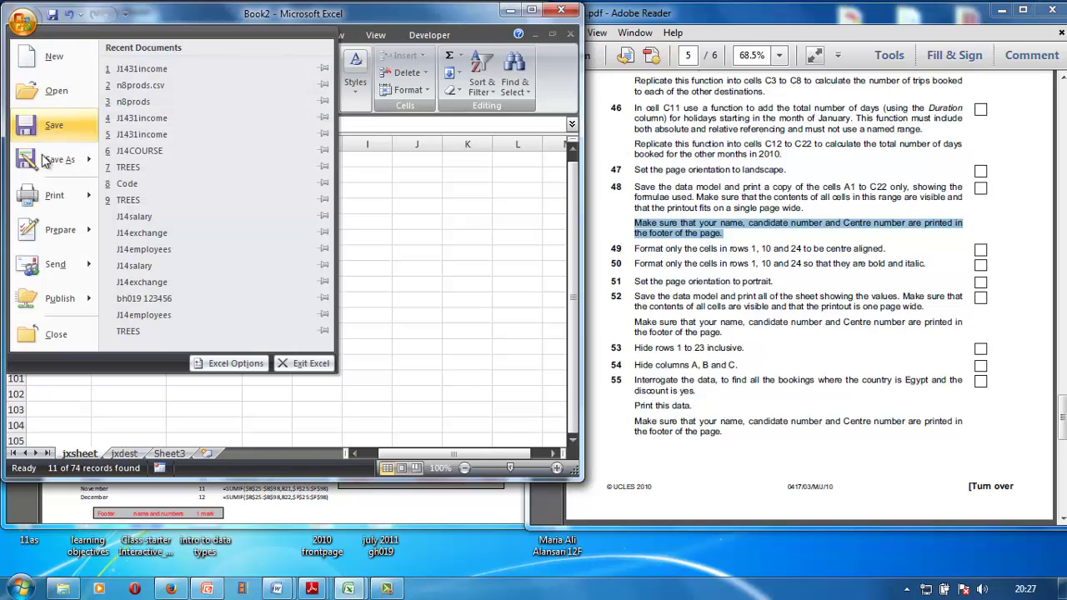
pyautogui.moveTo(59, 195)
pyautogui.click(149, 172)
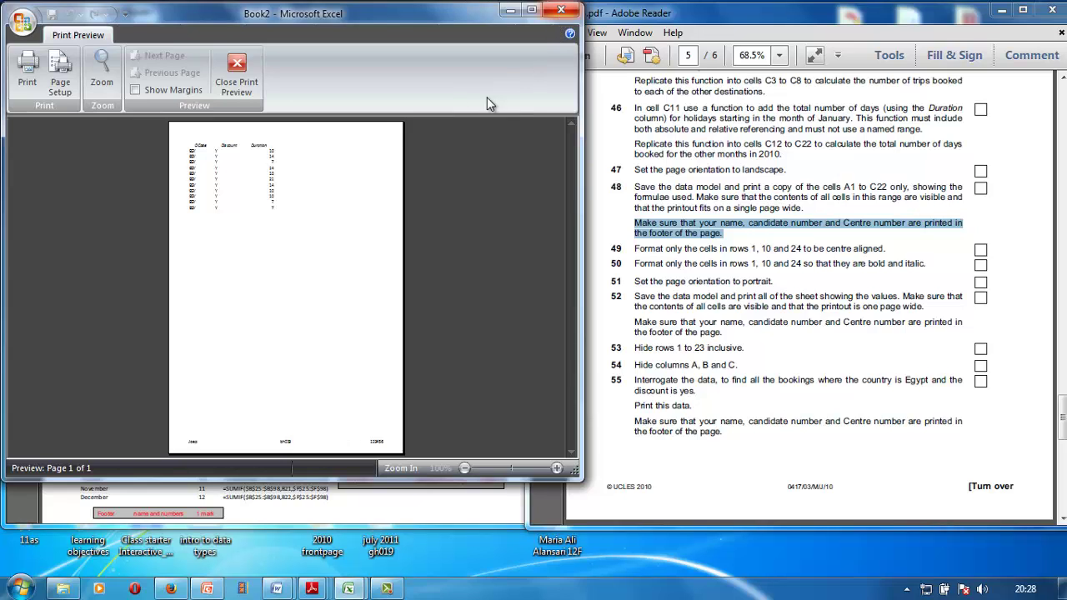
pyautogui.click(237, 75)
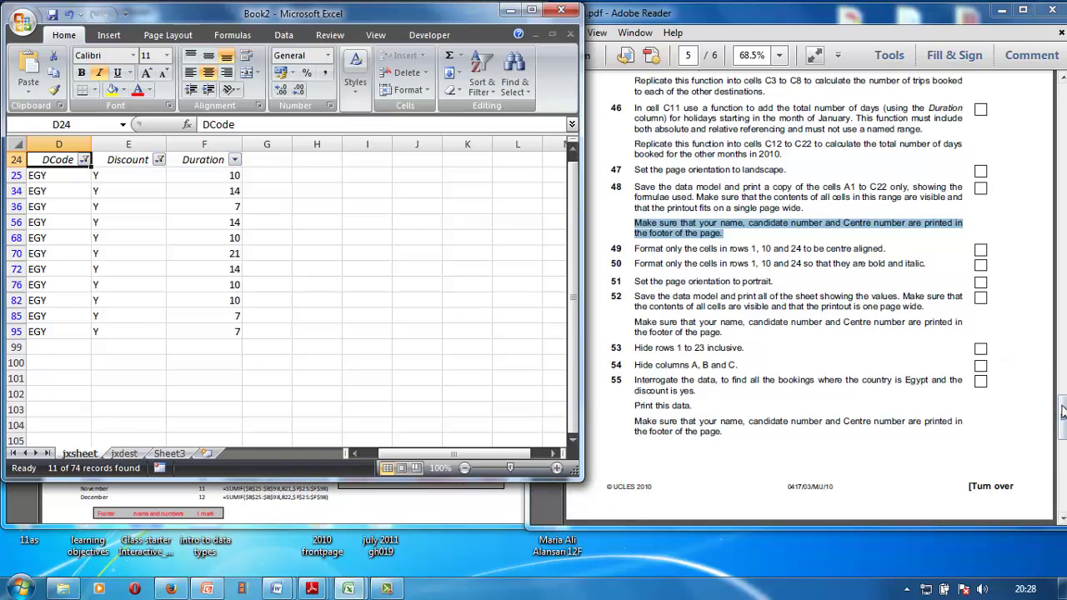
# Step: Scroll the exam paper down to page 6, then back to page 5's final tasks
pyautogui.moveTo(1062, 410); pyautogui.dragTo(1062, 438)
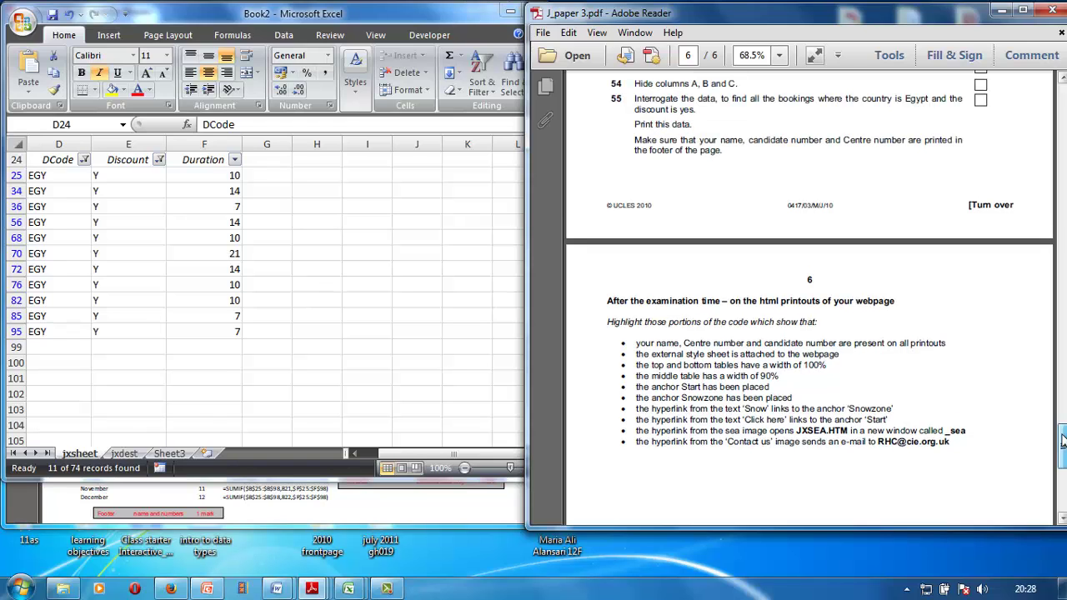
pyautogui.moveTo(1063, 442); pyautogui.dragTo(1063, 423)
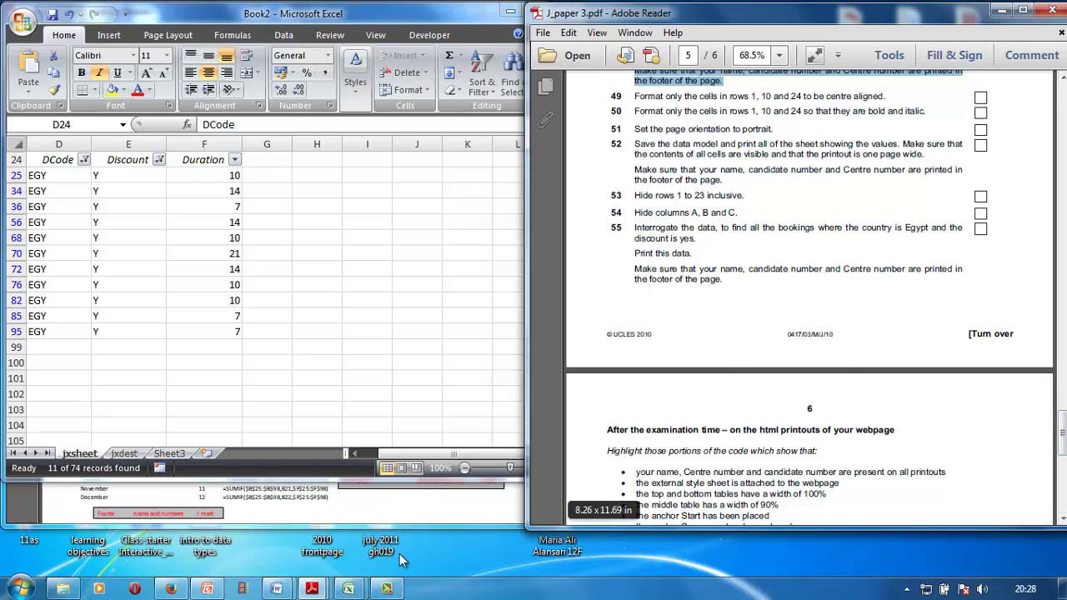